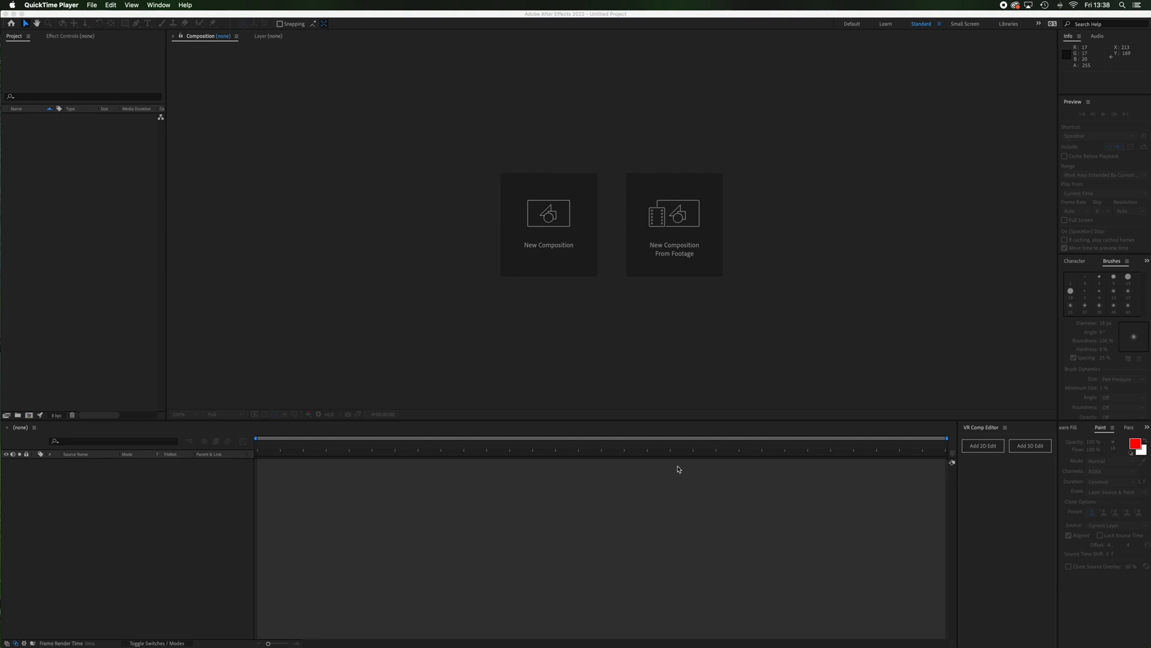
- Import "Movie on 07-01-2022 at 12.06.mov" from the Desktop into the project and create a composition from the clip
mouse_move(591, 644)
left_click(328, 617)
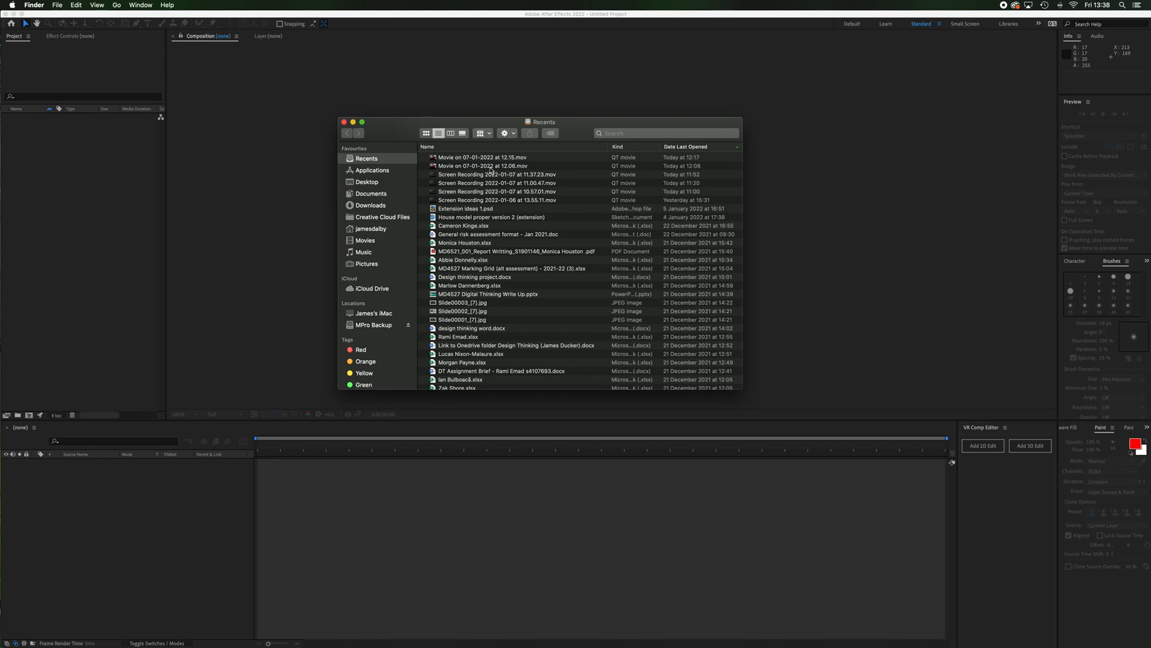
left_click(492, 166)
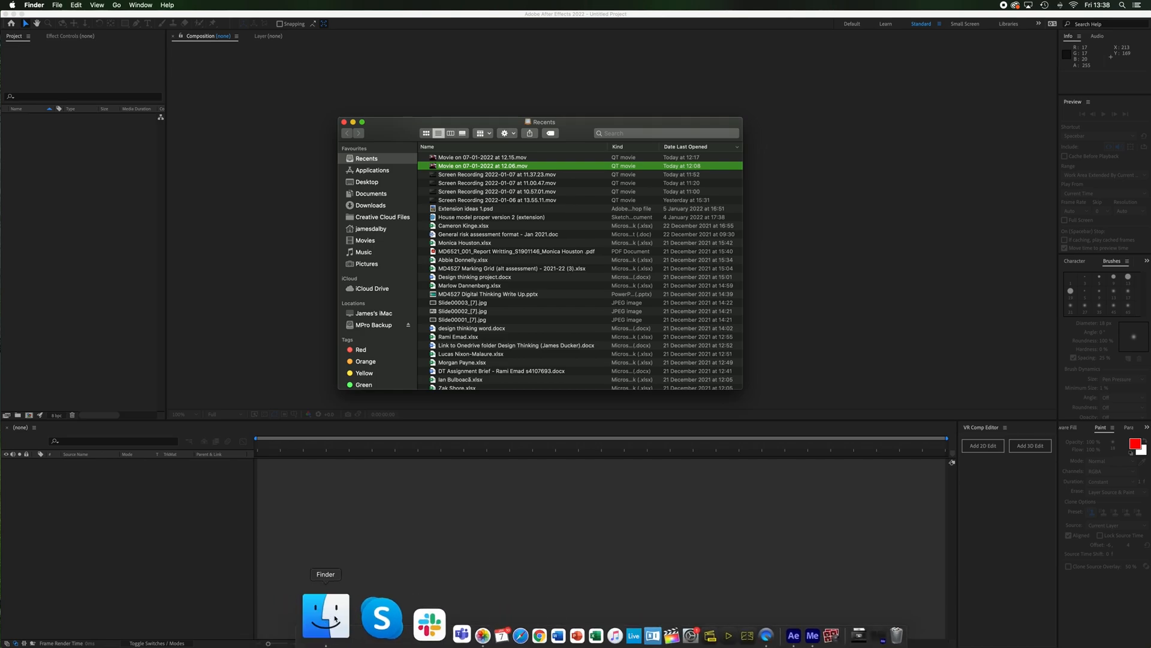
left_click(373, 170)
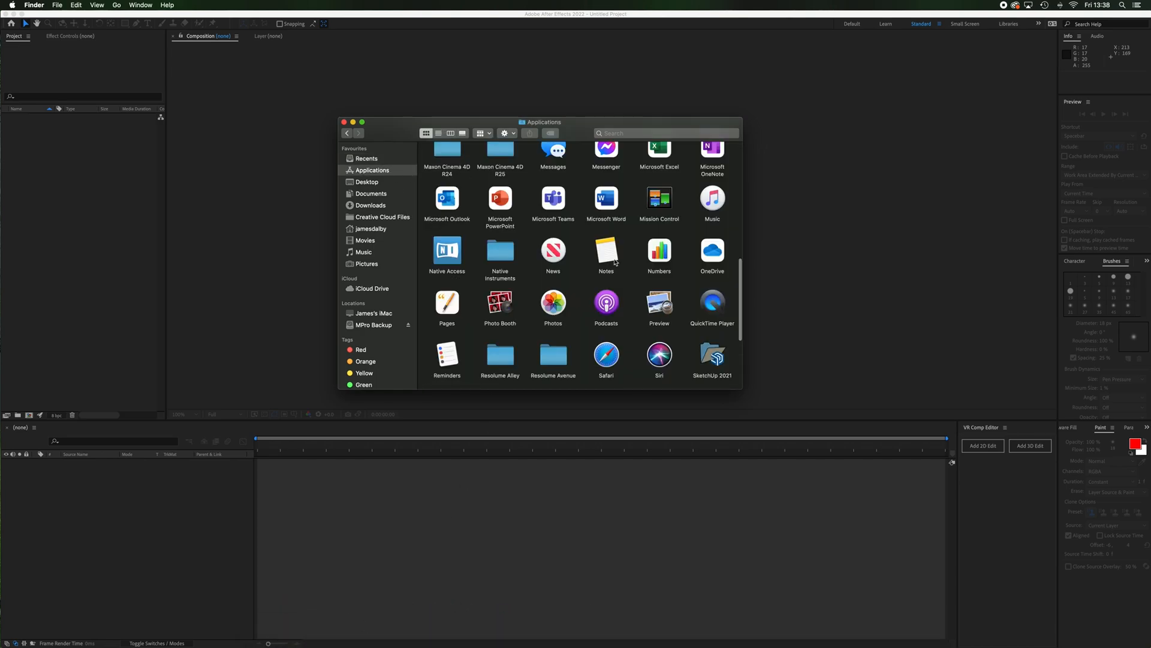
scroll(551, 309, "down", 1)
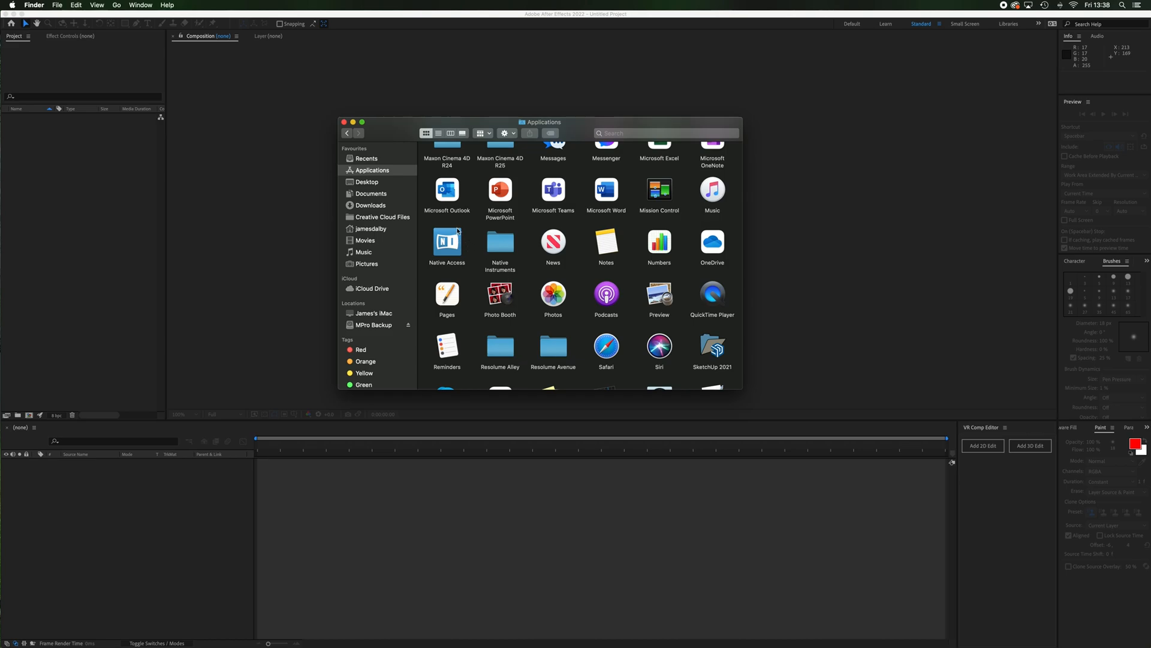
scroll(480, 213, "up", 8)
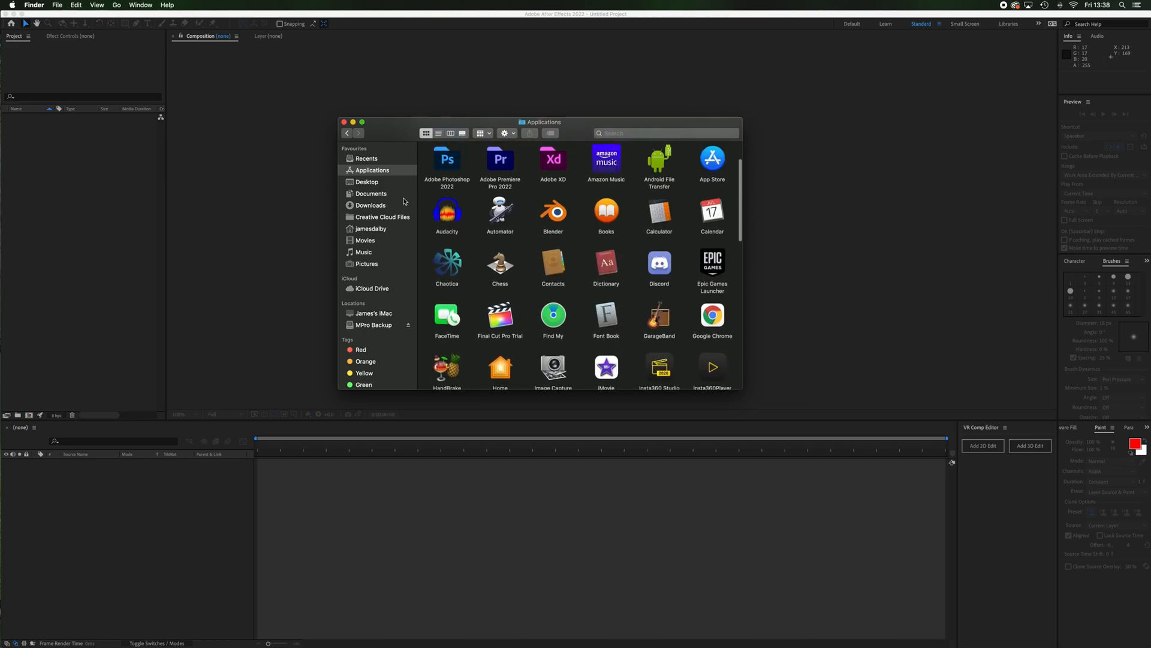
left_click(385, 184)
left_click_drag(479, 166, 103, 217)
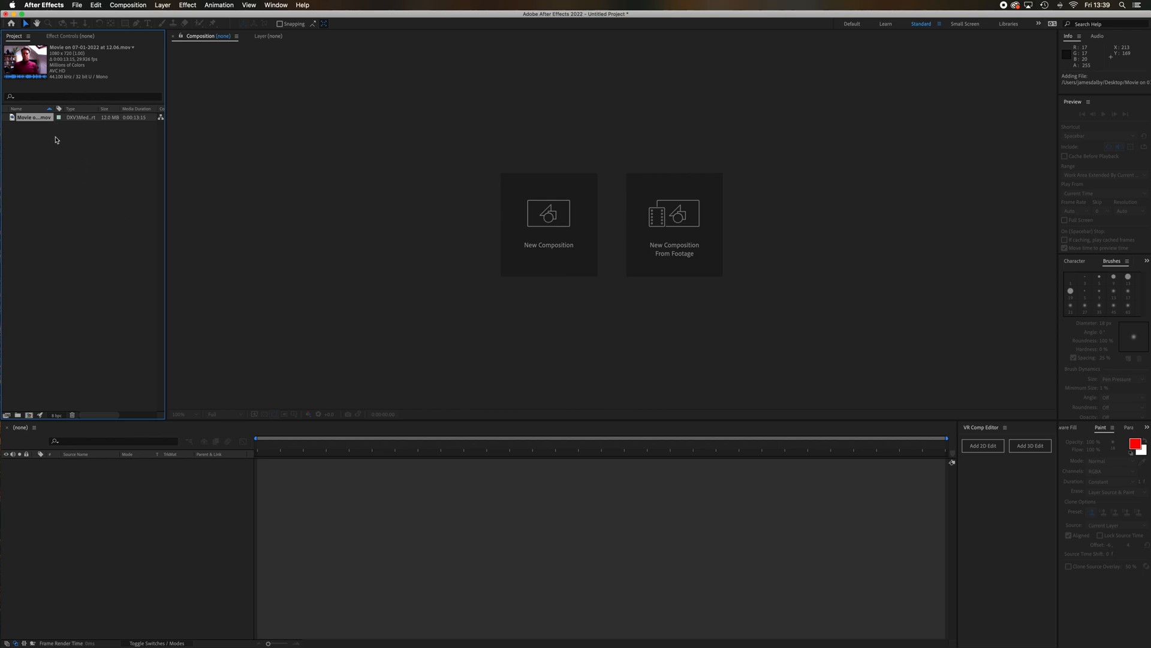
left_click_drag(18, 119, 33, 415)
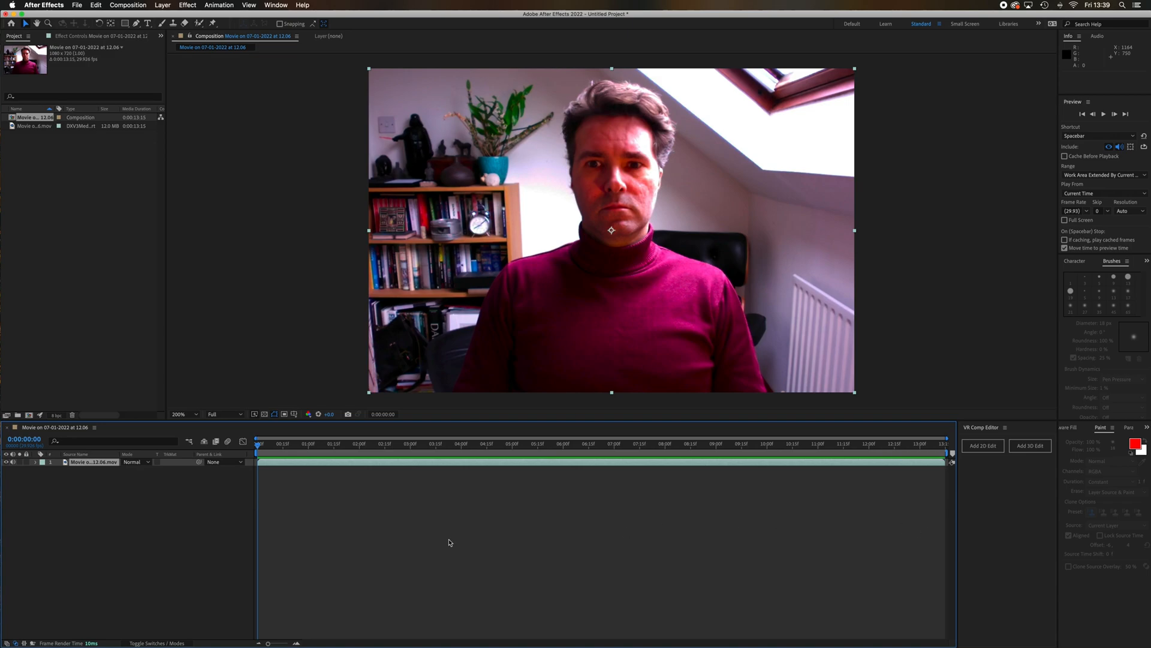
- Trim the work area to 0:00:01:10 through 0:00:10:18 and return the playhead to its start at 0:00:01:10
left_click(272, 449)
left_click_drag(272, 449, 803, 474)
left_click_drag(951, 453, 802, 456)
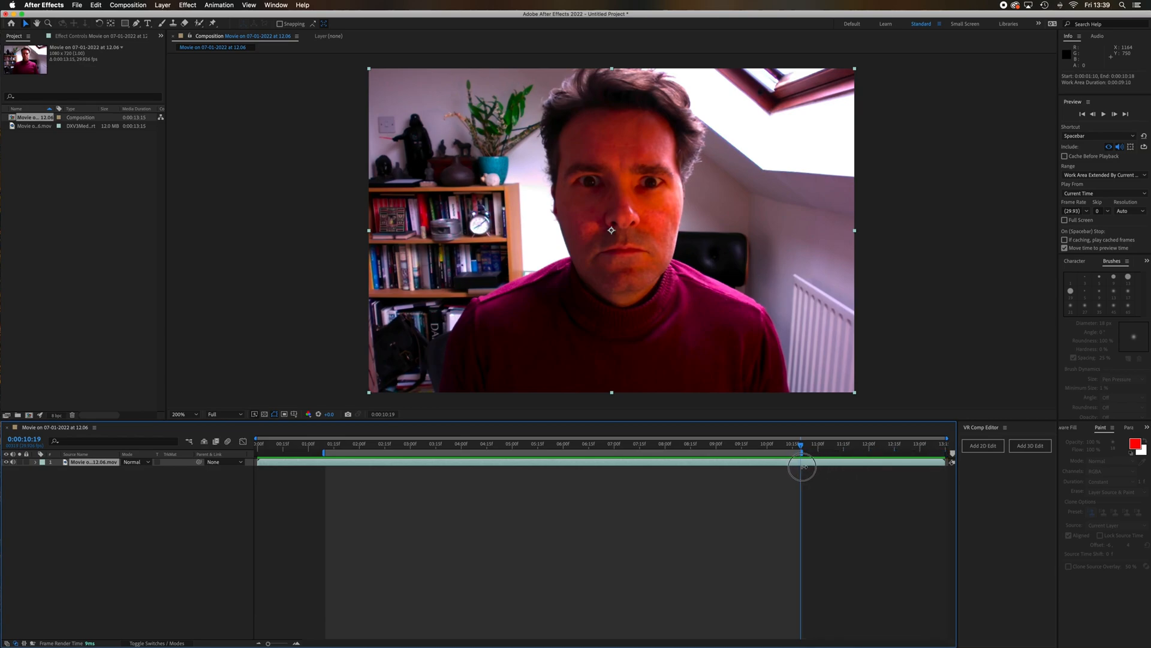
left_click_drag(336, 449, 328, 471)
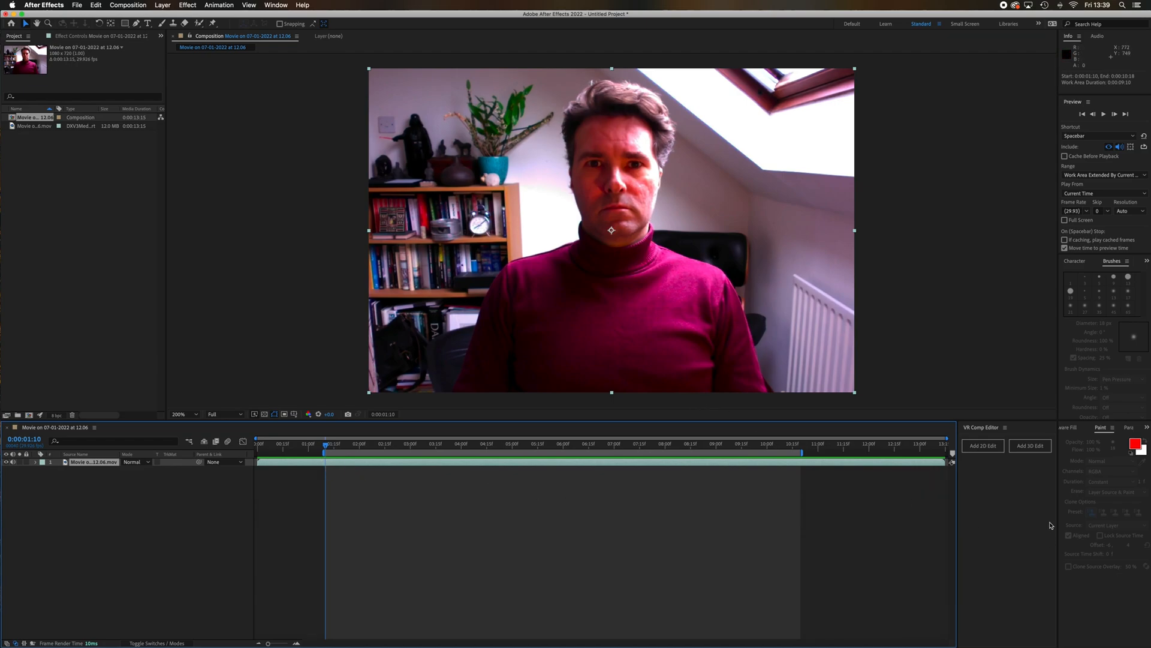
- Start a Track Motion on the movie layer with Position, Rotation and Scale all enabled
left_click(1147, 426)
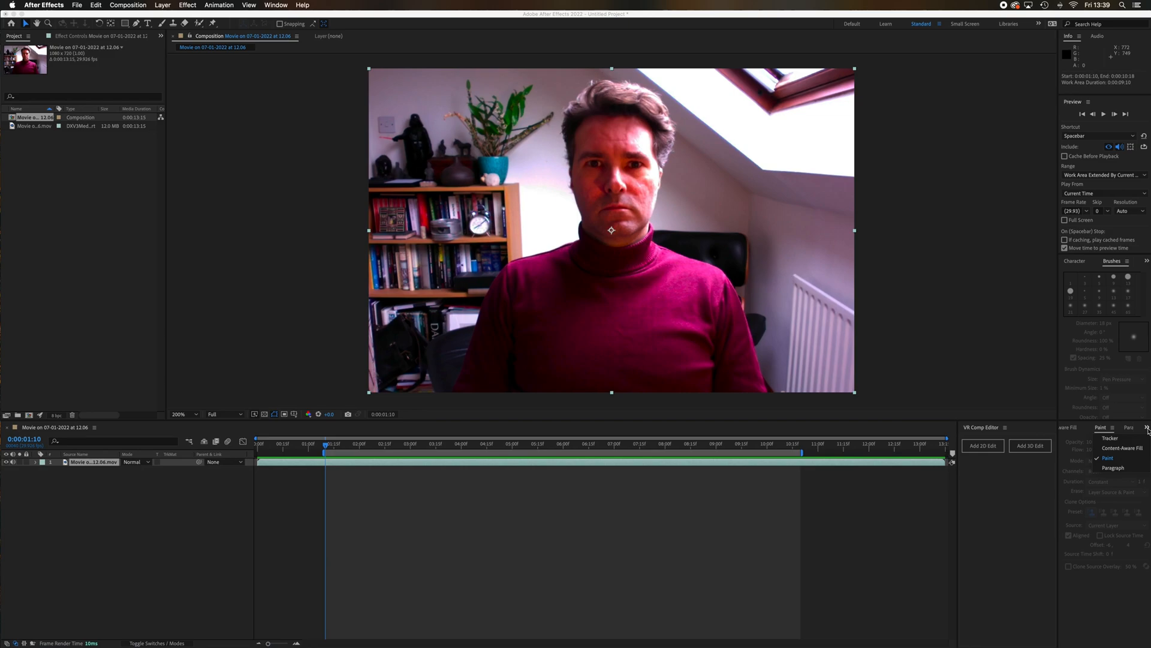
left_click(1124, 443)
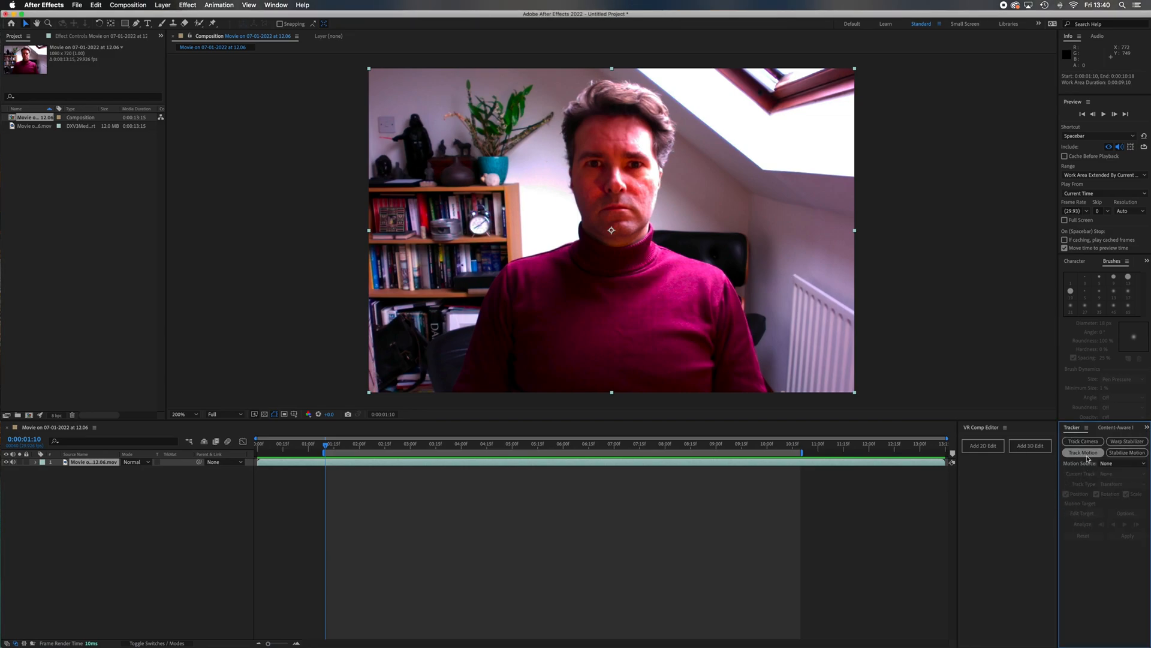
left_click(1083, 452)
left_click(1096, 493)
left_click(1127, 494)
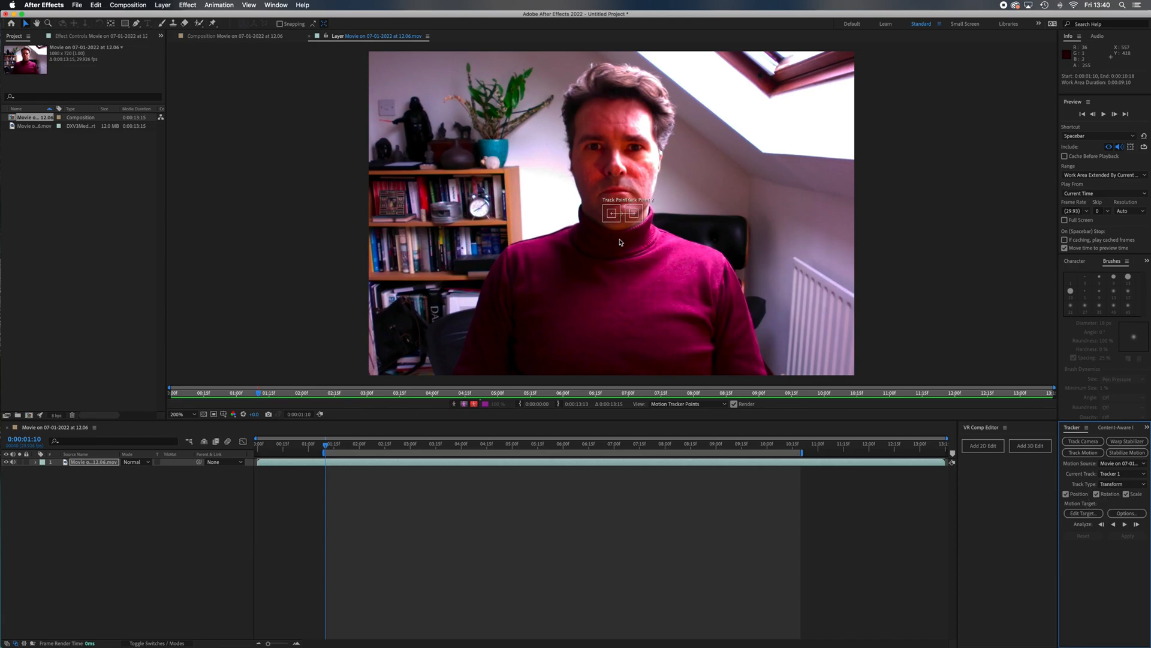
- Set the motion tracker's channel option to Luminance
left_click(1127, 514)
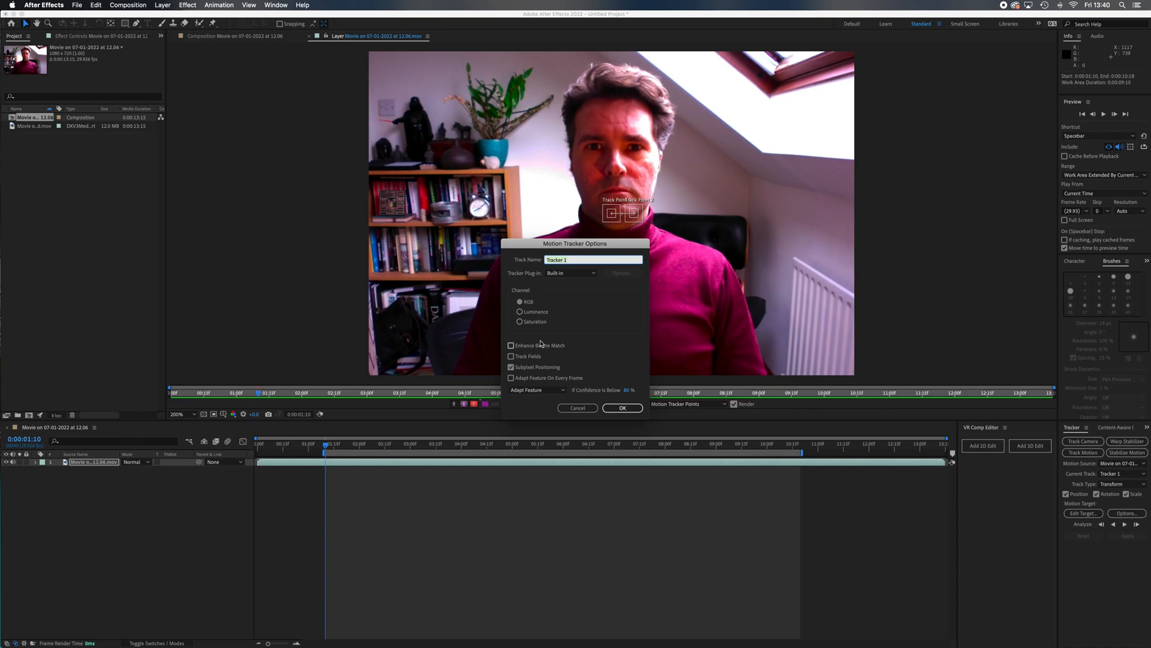
left_click(520, 312)
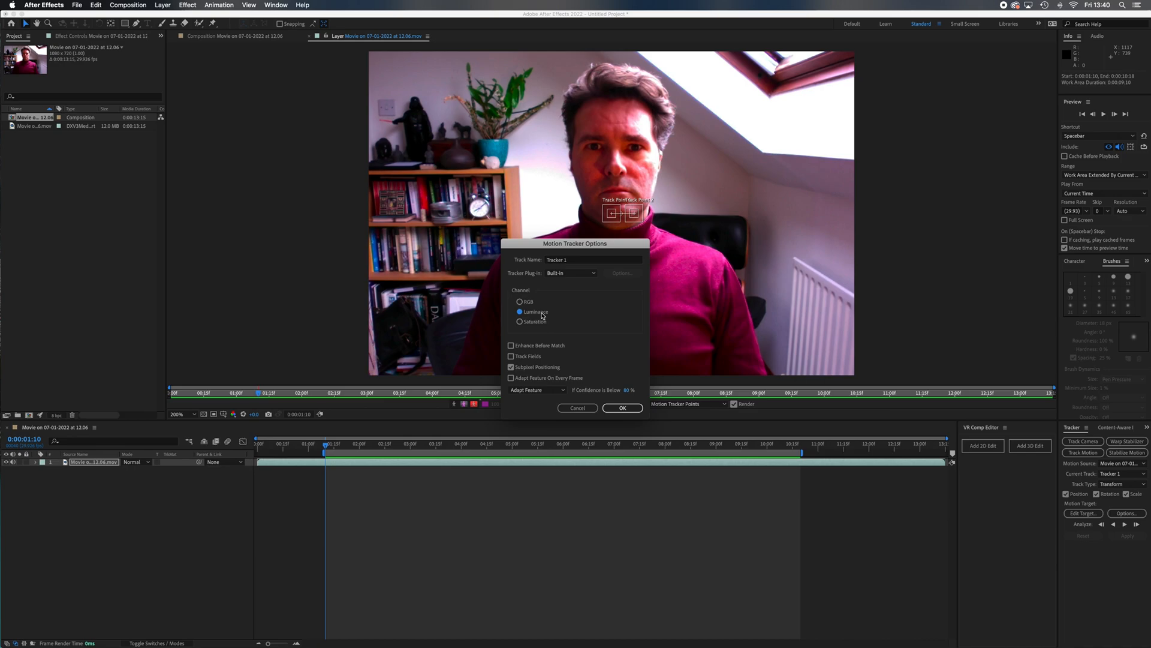
left_click(622, 408)
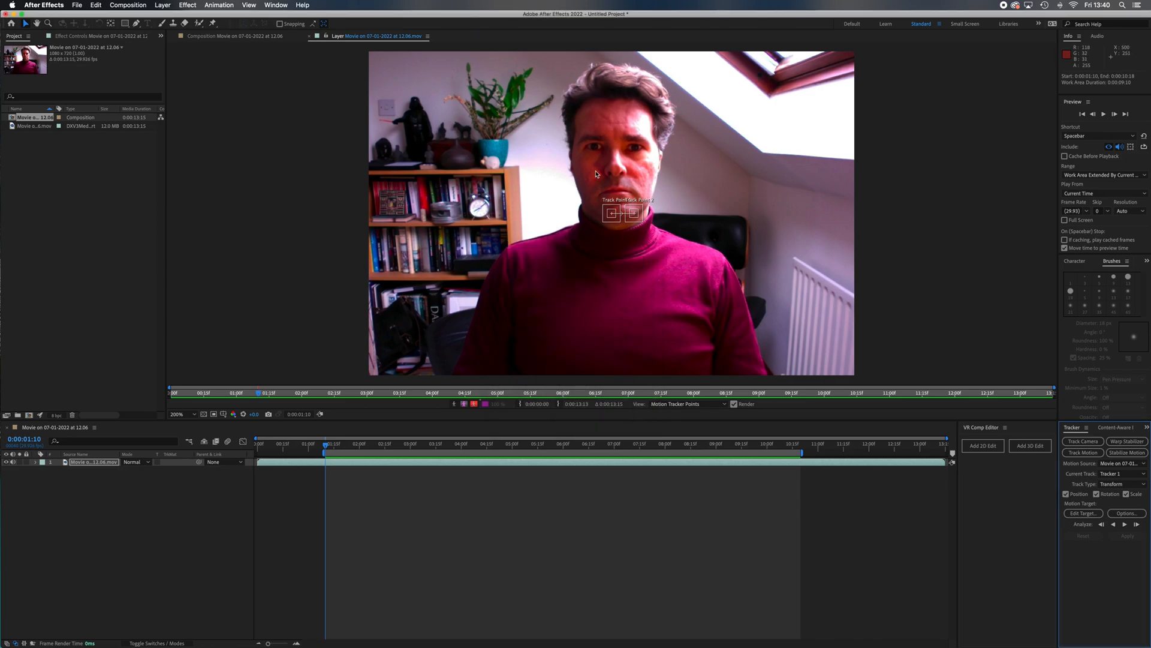
- Place Track Point 1 on the eye at the image's left and Track Point 2 on the other eye
key("period")
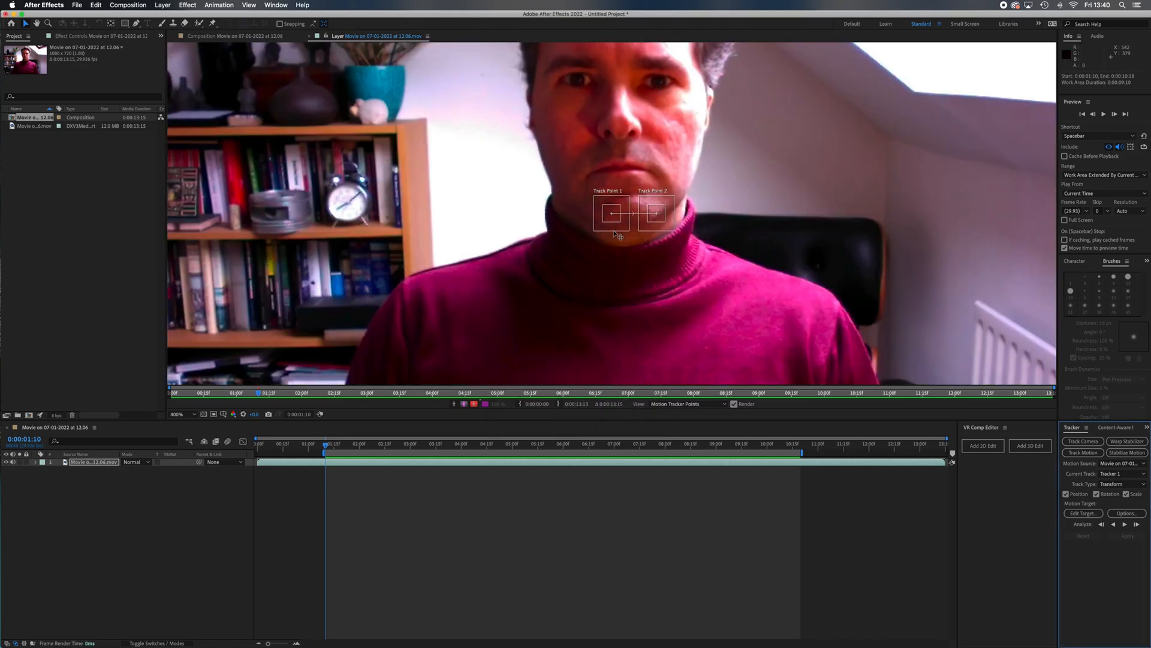
left_click_drag(613, 230, 591, 91)
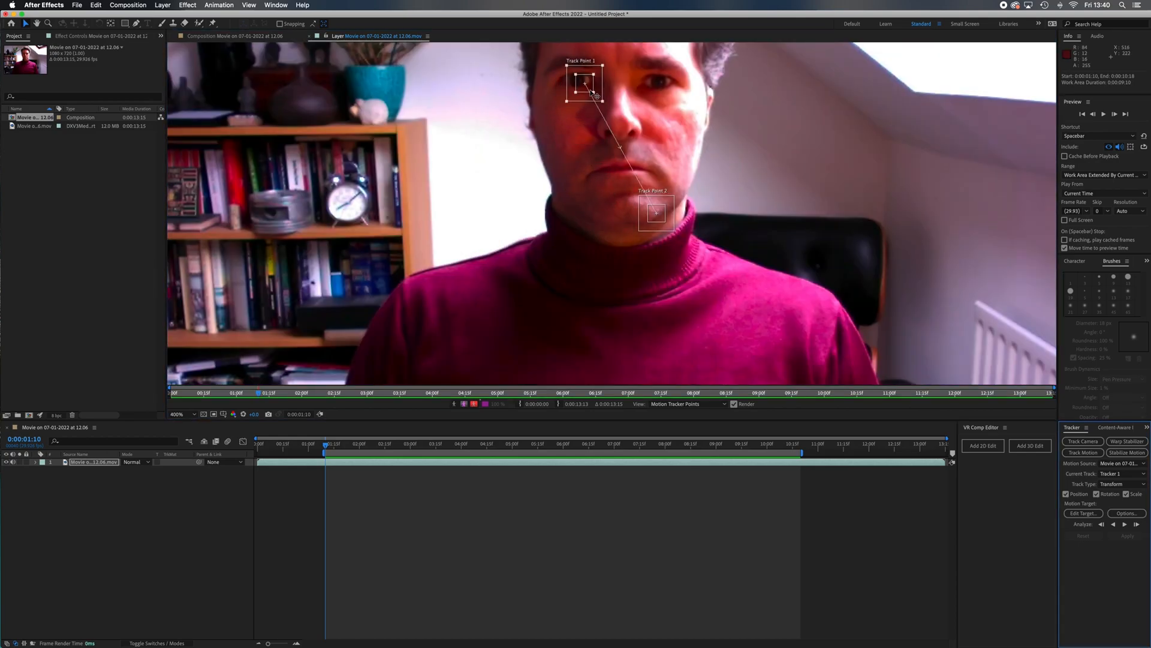
left_click_drag(657, 217, 655, 92)
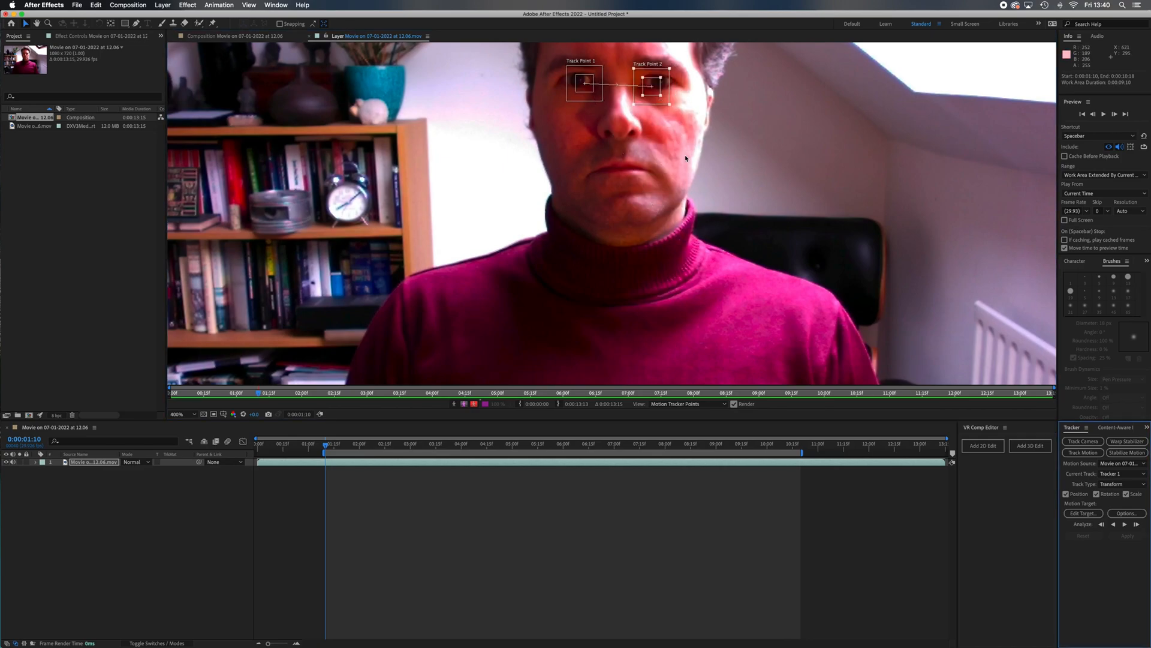
left_click_drag(667, 89, 669, 89)
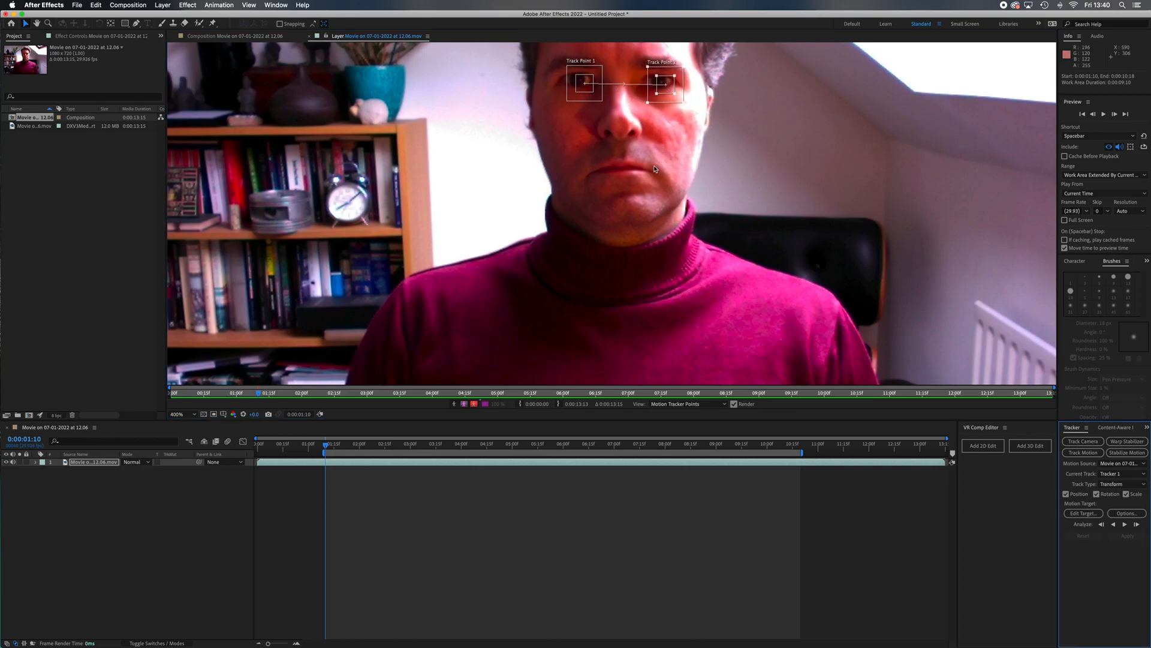
key("h")
left_click_drag(593, 214, 562, 311)
key("v")
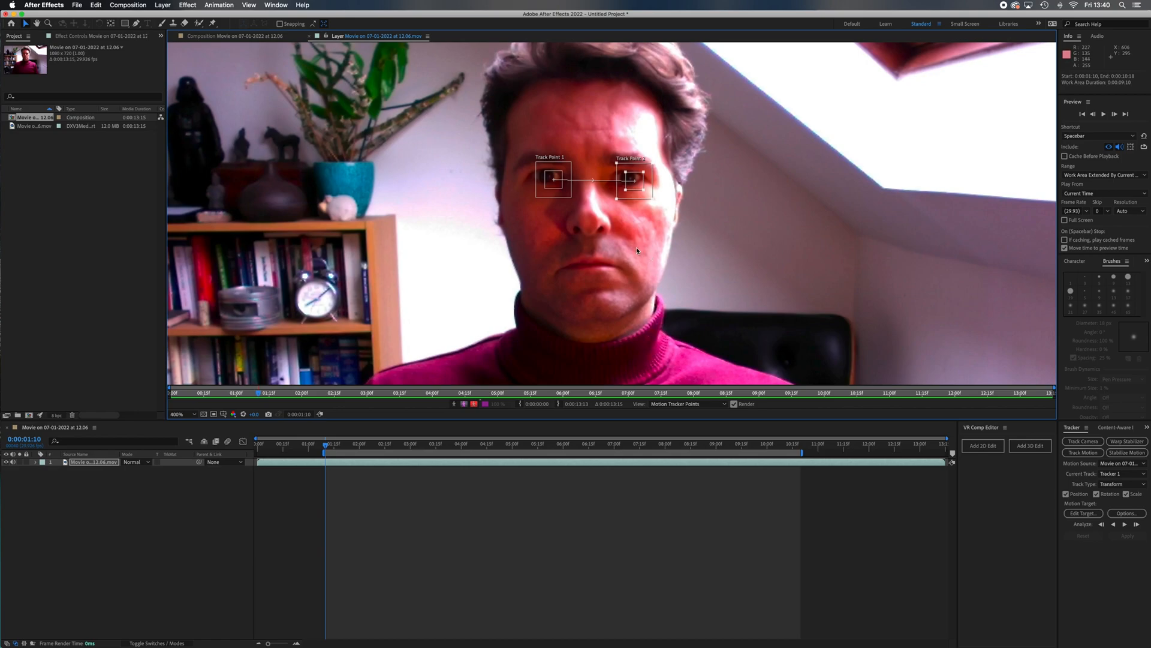
key(".")
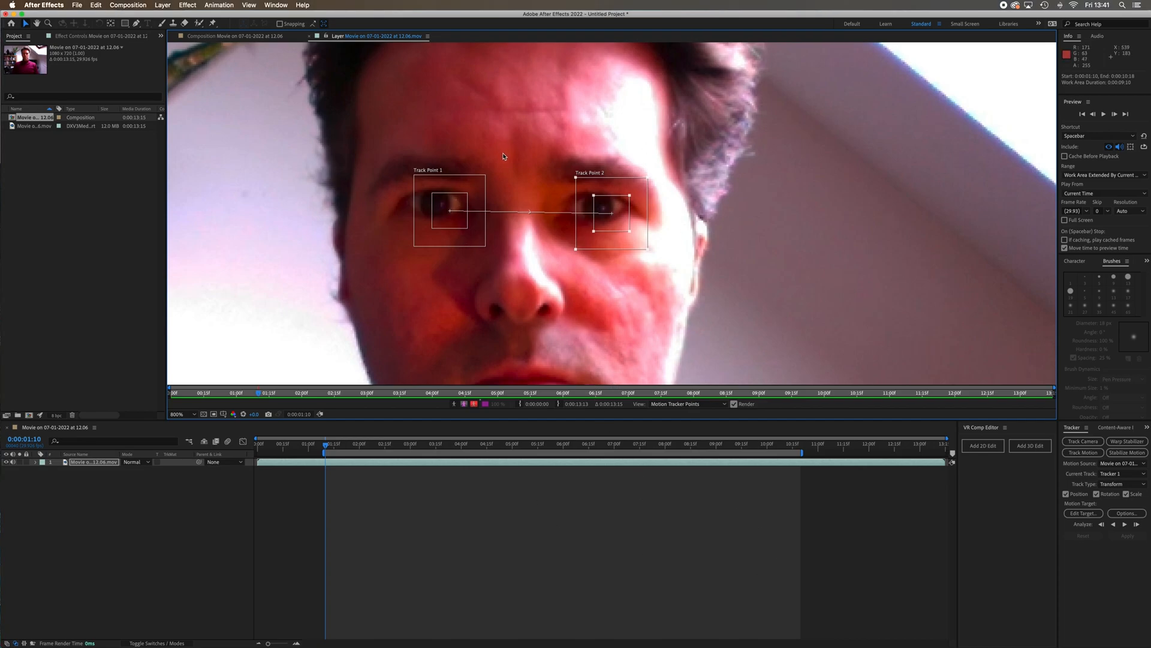
scroll(506, 159, "down", 4)
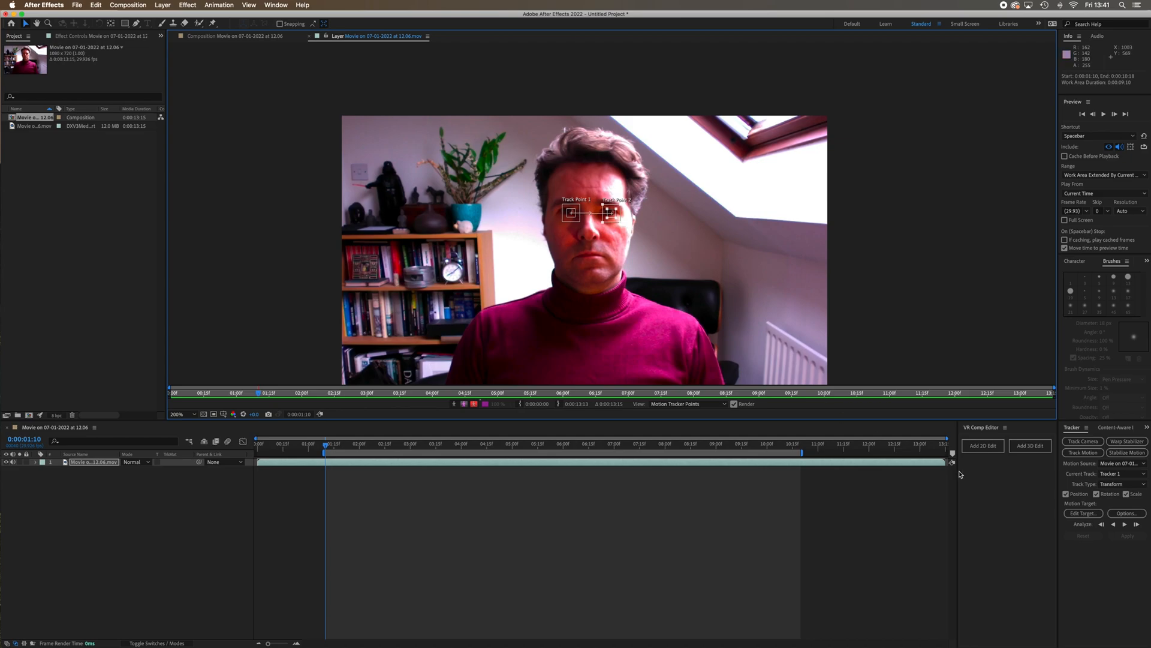
- Analyze the eye motion forward from 0:00:01:10, stop at 0:00:09:21 and check the tracked paths up close
left_click(1125, 525)
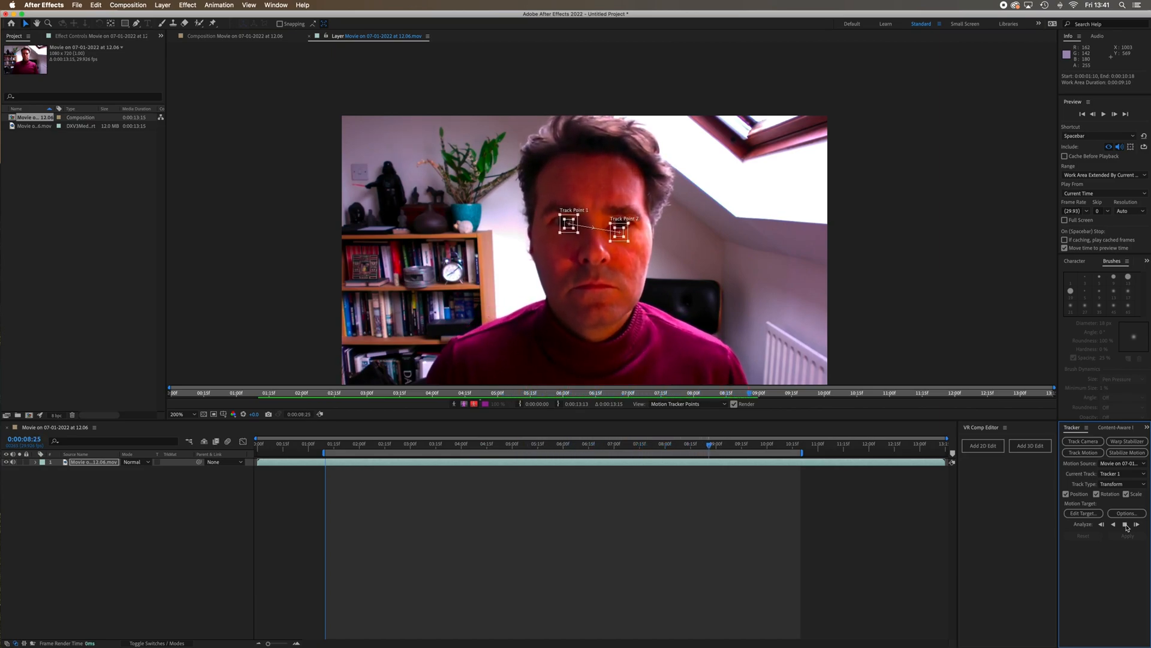
left_click(1125, 525)
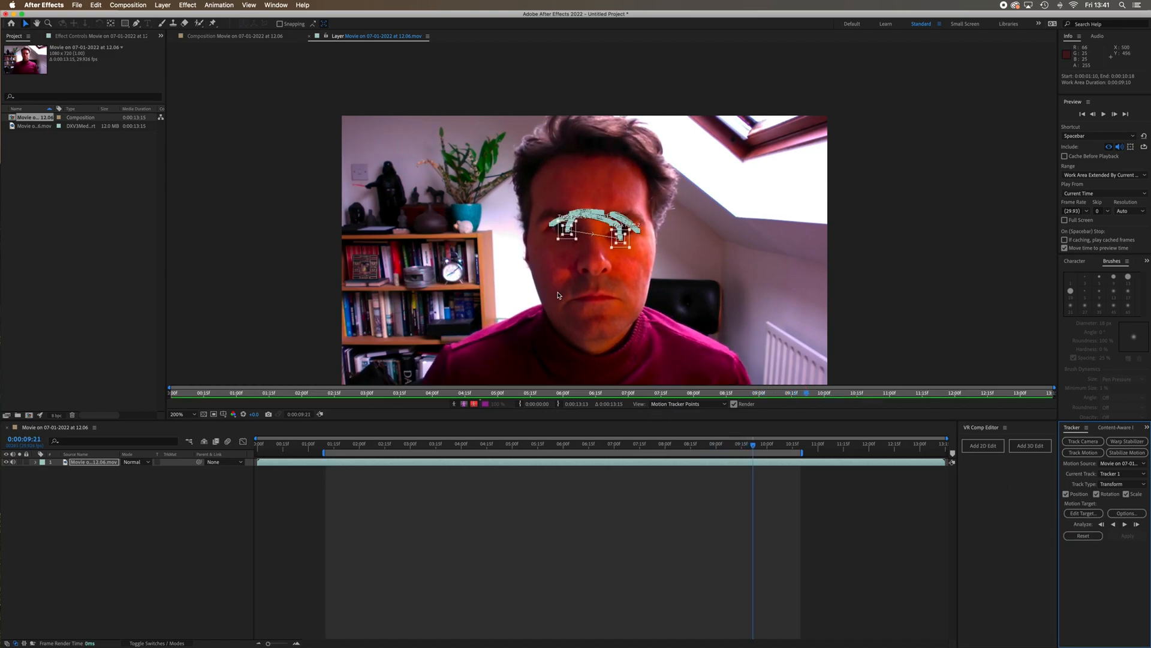
key("period")
key("period")
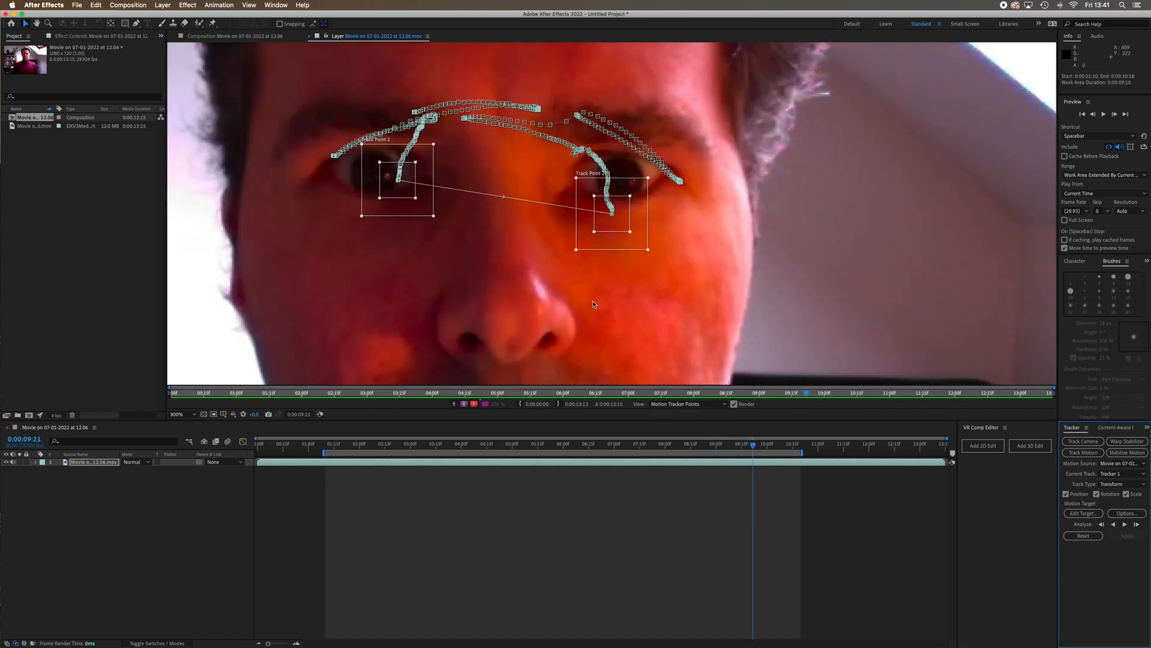
- Go back to 0:00:04:24, move Track Point 2 back onto its eye, and re-analyze frame by frame to 0:00:06:25
left_click_drag(754, 447, 503, 436)
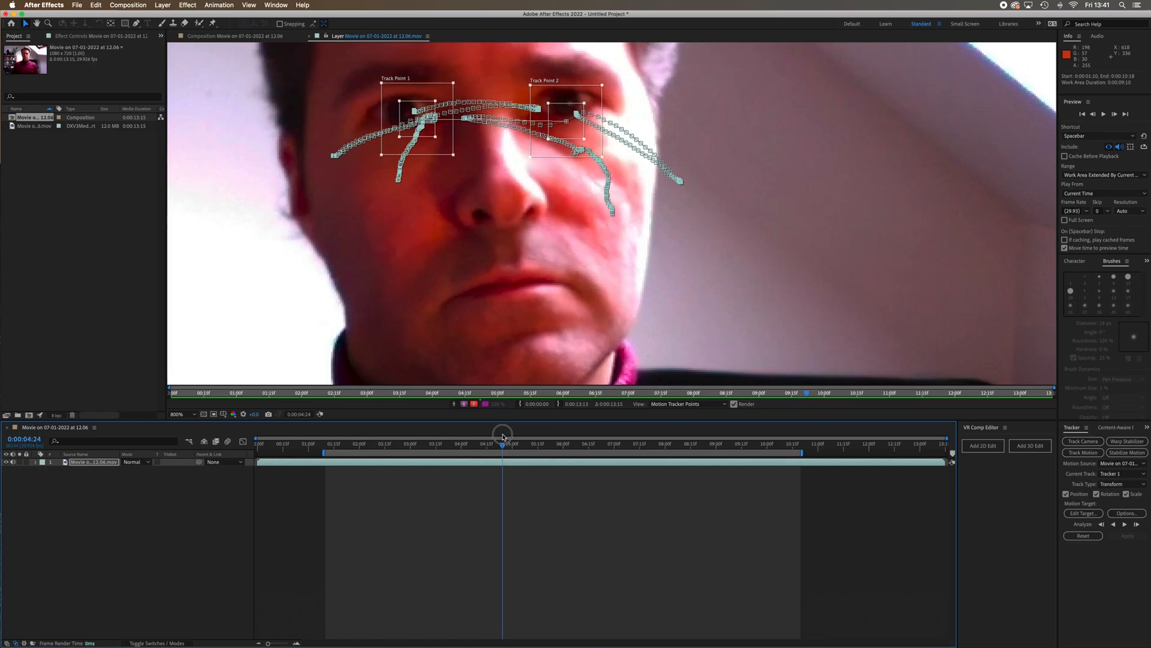
left_click_drag(571, 130, 581, 120)
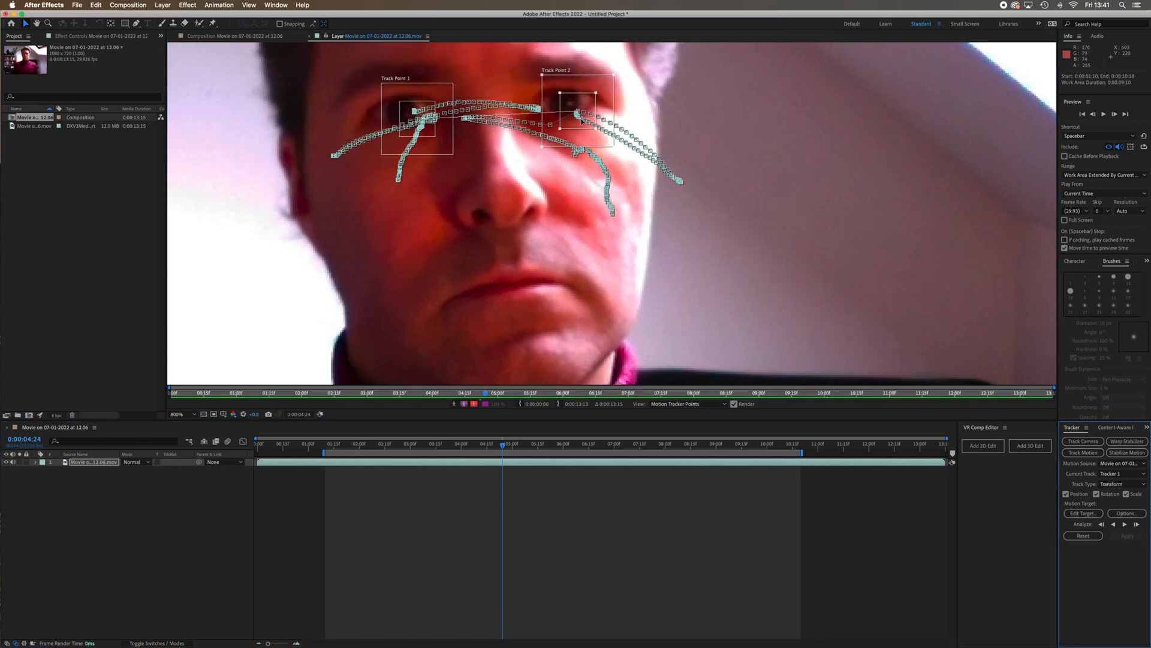
left_click(1136, 525)
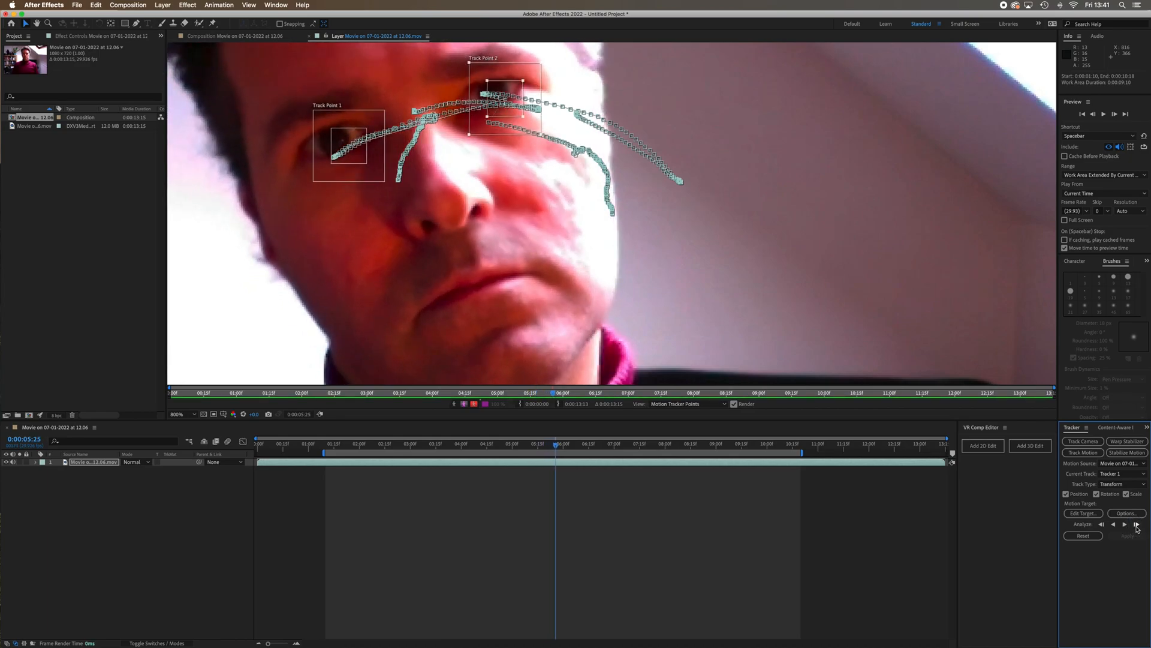
left_click(1136, 525)
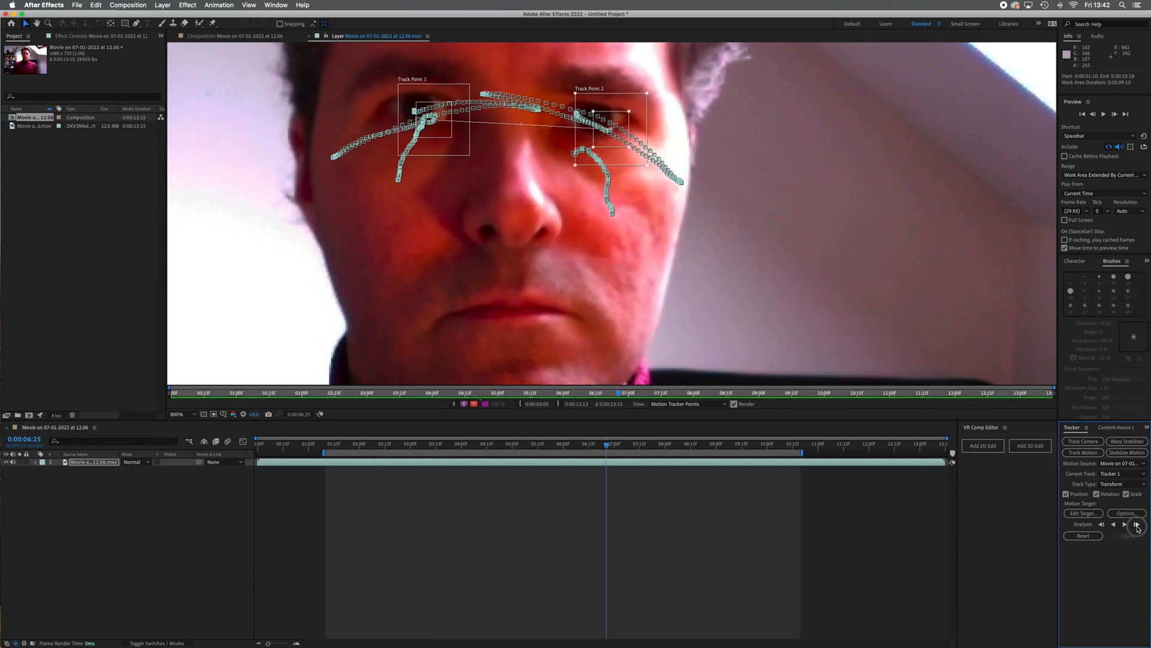
- Analyze the remaining motion forward, stop at 0:00:10:24 just past the work area, and check the full tracking paths
left_click(1125, 524)
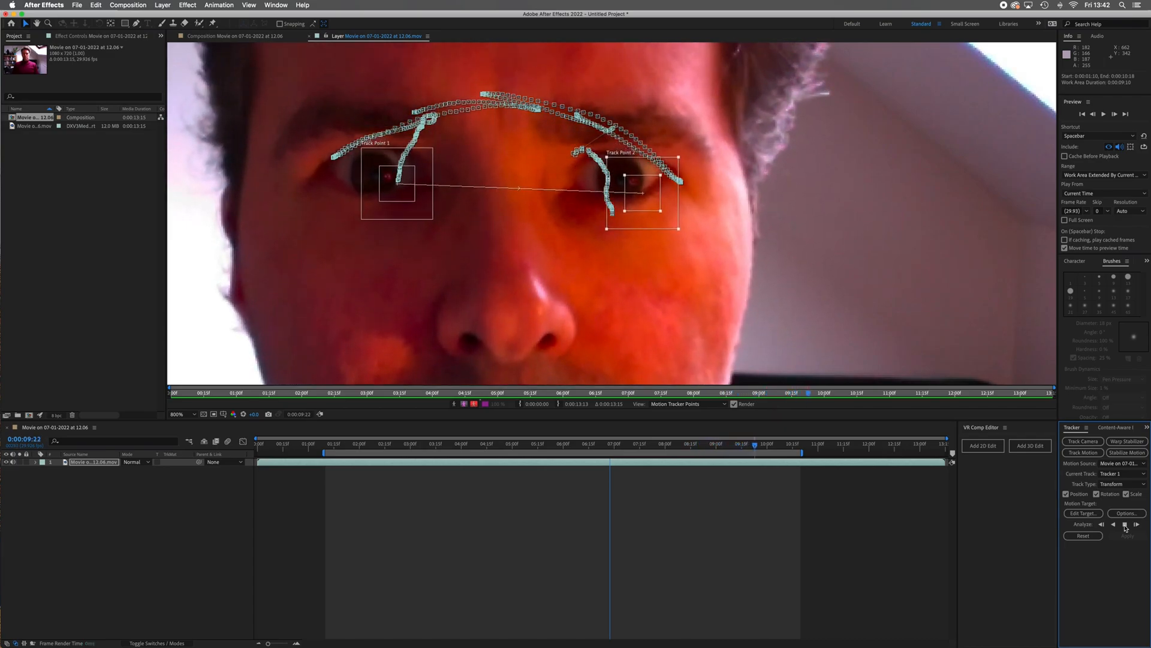
left_click(1126, 525)
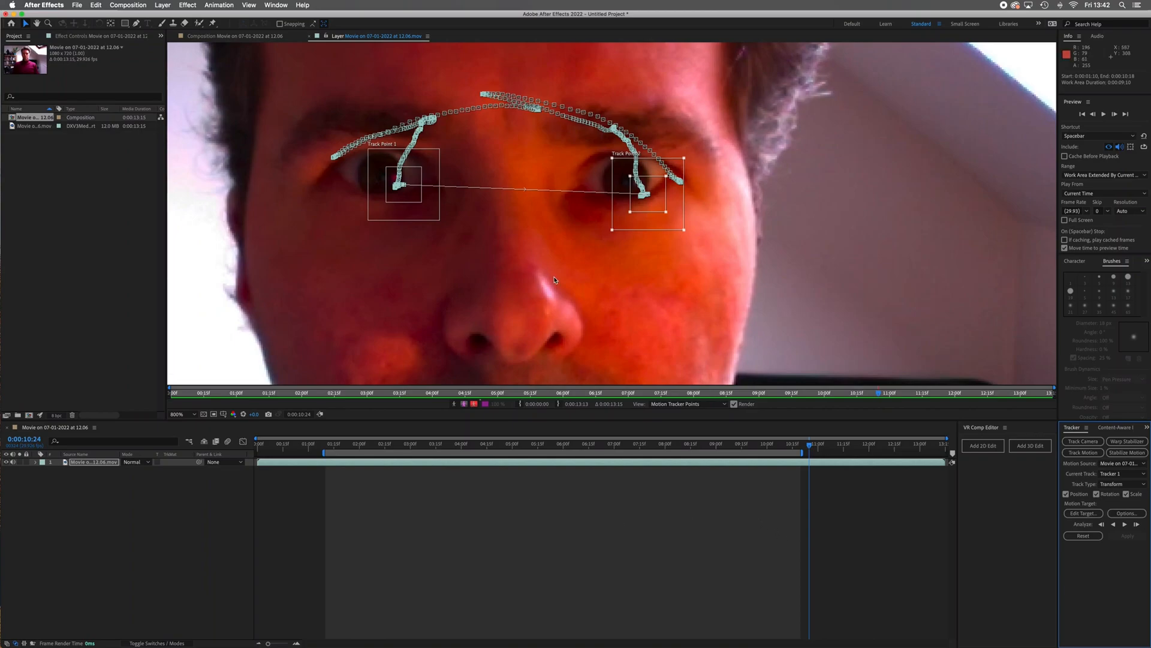
scroll(554, 280, "down", 6)
scroll(554, 280, "up", 5)
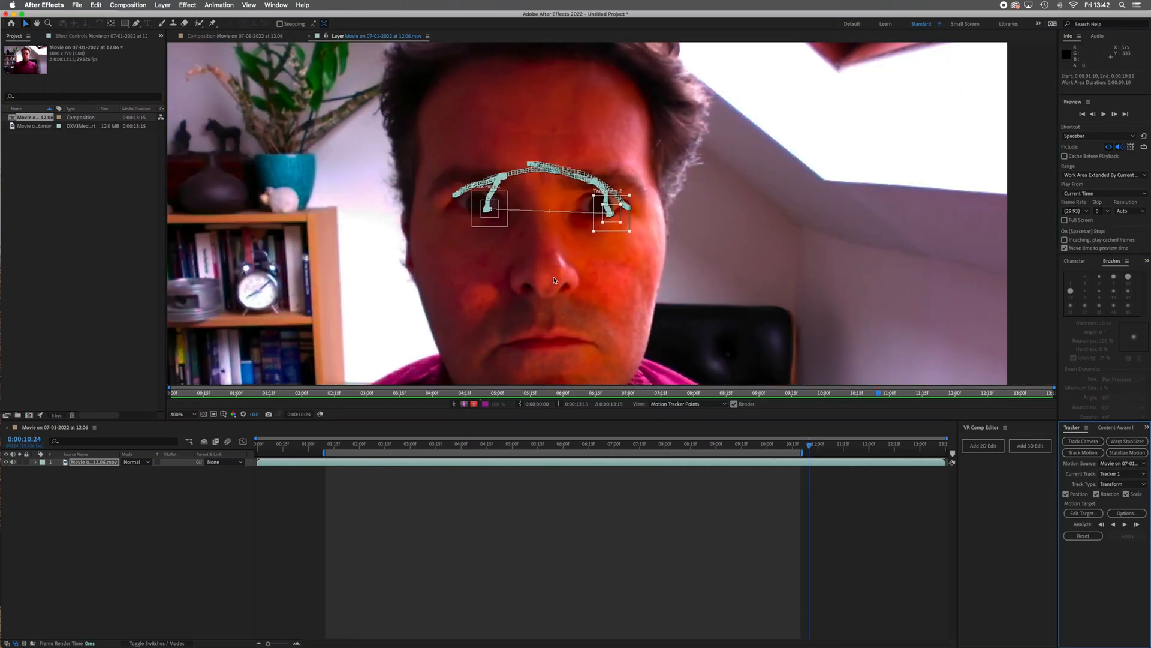
scroll(554, 280, "down", 2)
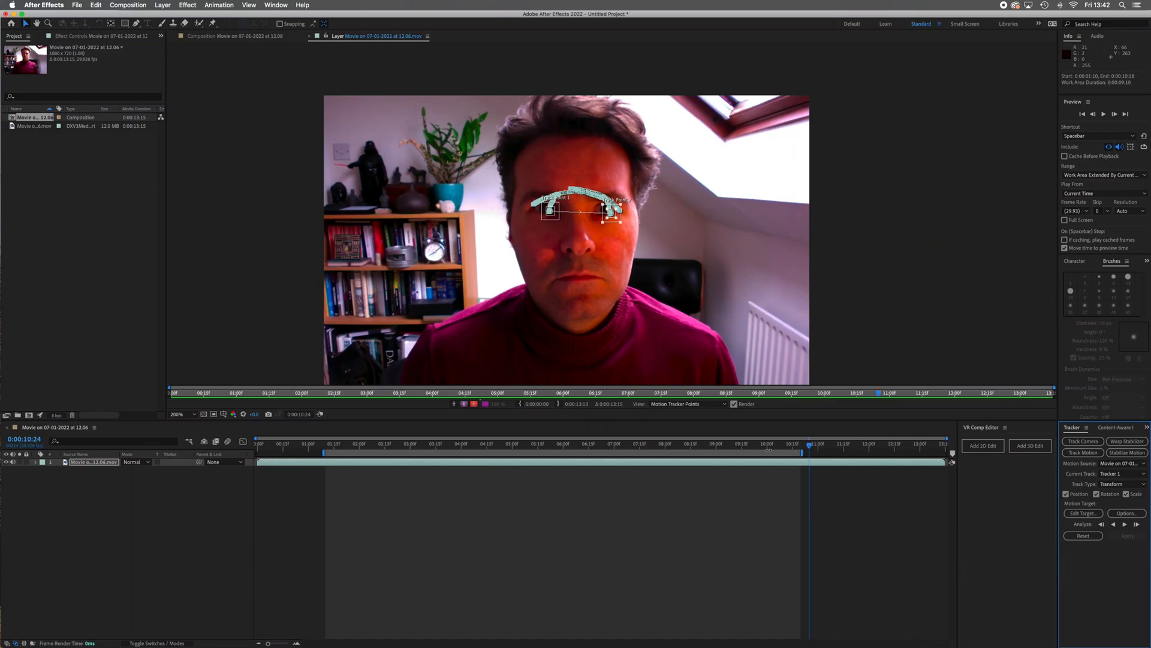
- Return the playhead to 0:00:10:19 and add a null object layer to the composition
left_click_drag(809, 449, 801, 448)
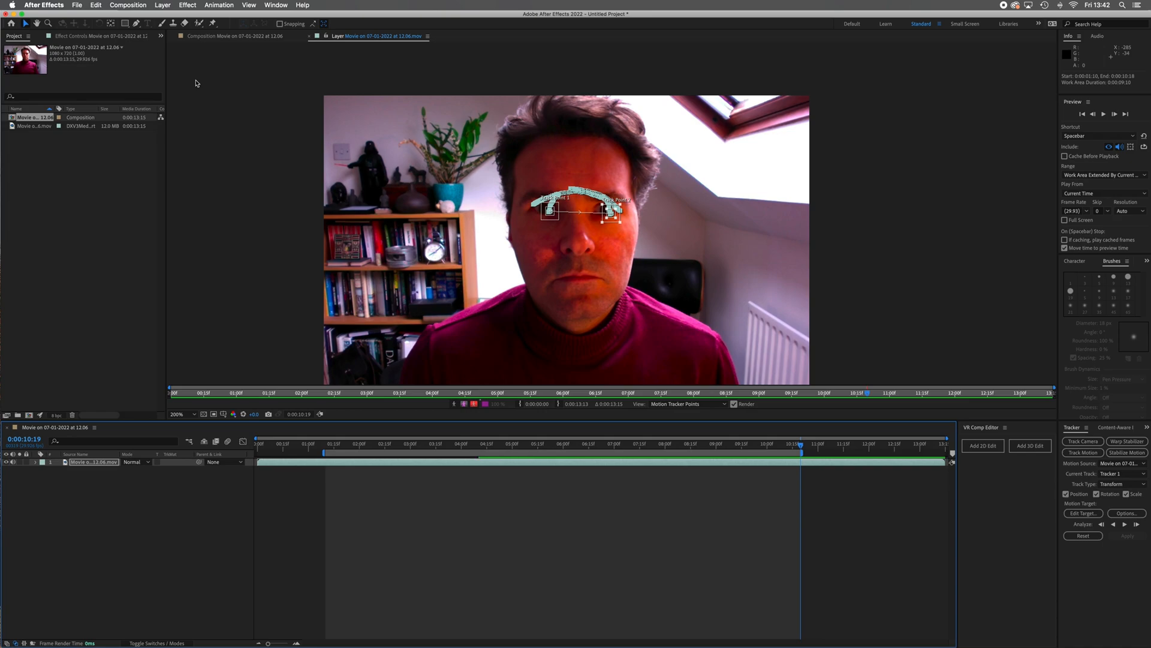
left_click(162, 5)
mouse_move(167, 16)
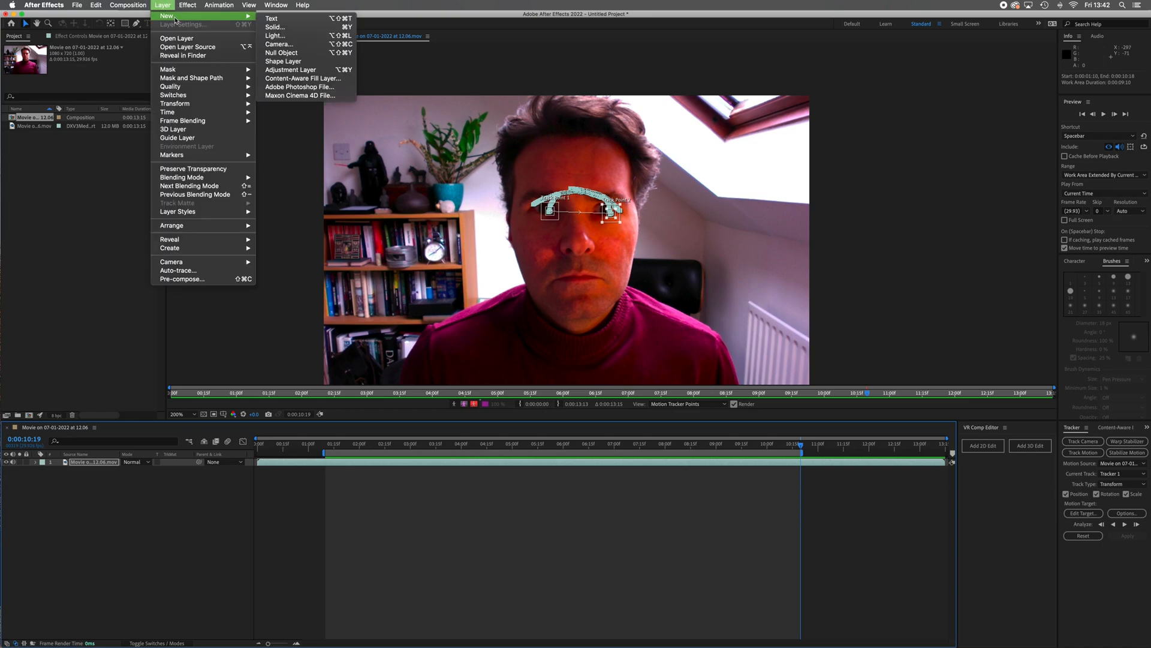
left_click(281, 53)
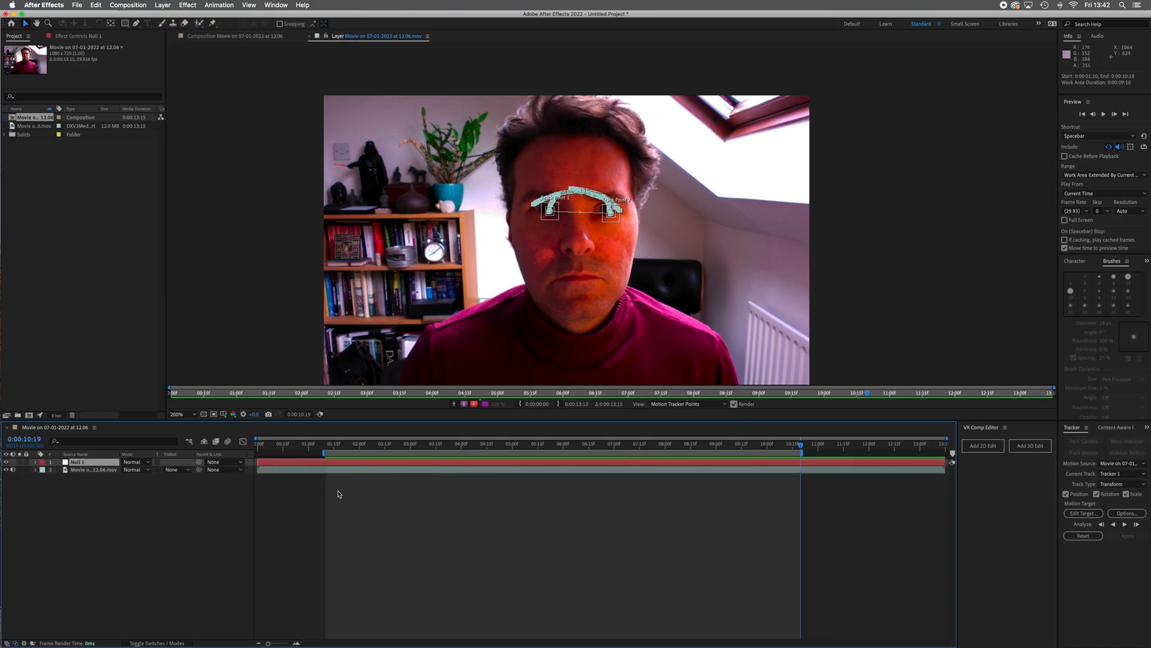
- Set Null 1 as the motion target and apply the tracked motion to it in X and Y
left_click(1079, 513)
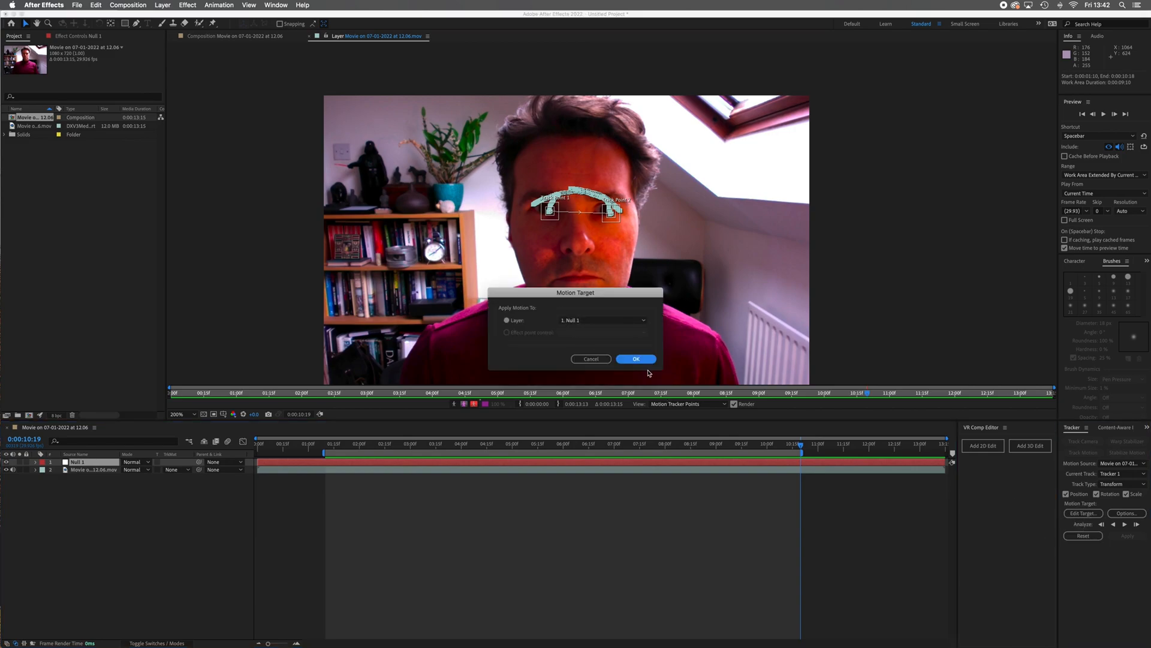
left_click(636, 358)
left_click(1127, 535)
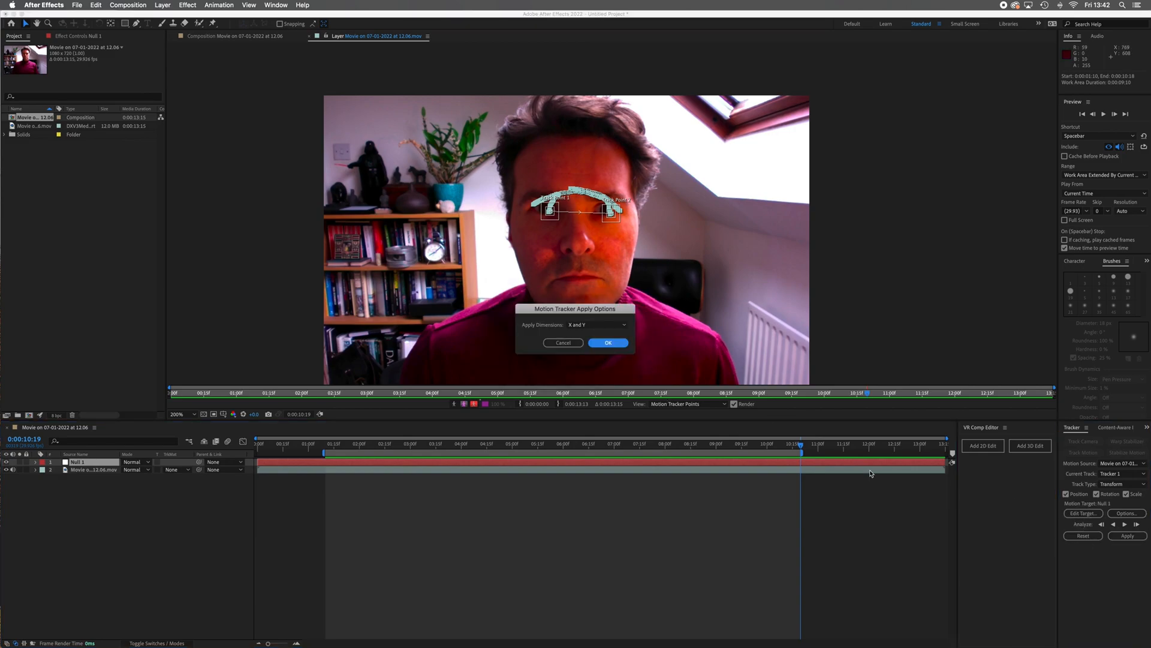
left_click(609, 343)
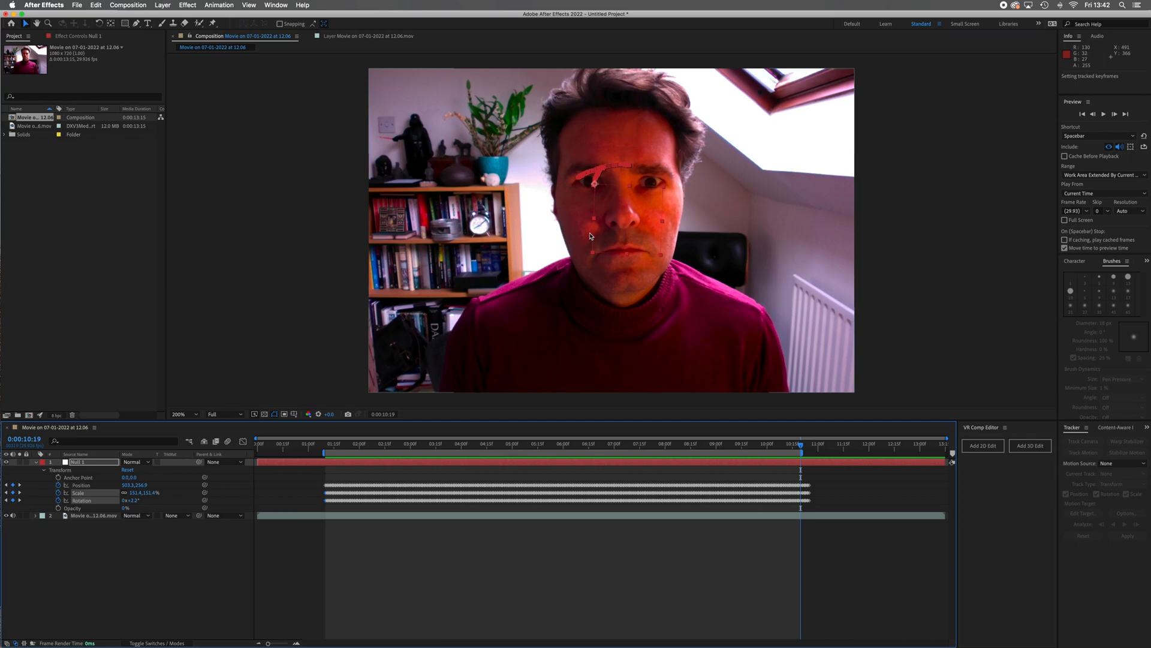
- Go to 0:00:01:10, import the pixel sunglasses PNG from the Downloads folder, and place it as the top layer
left_click_drag(770, 447, 325, 471)
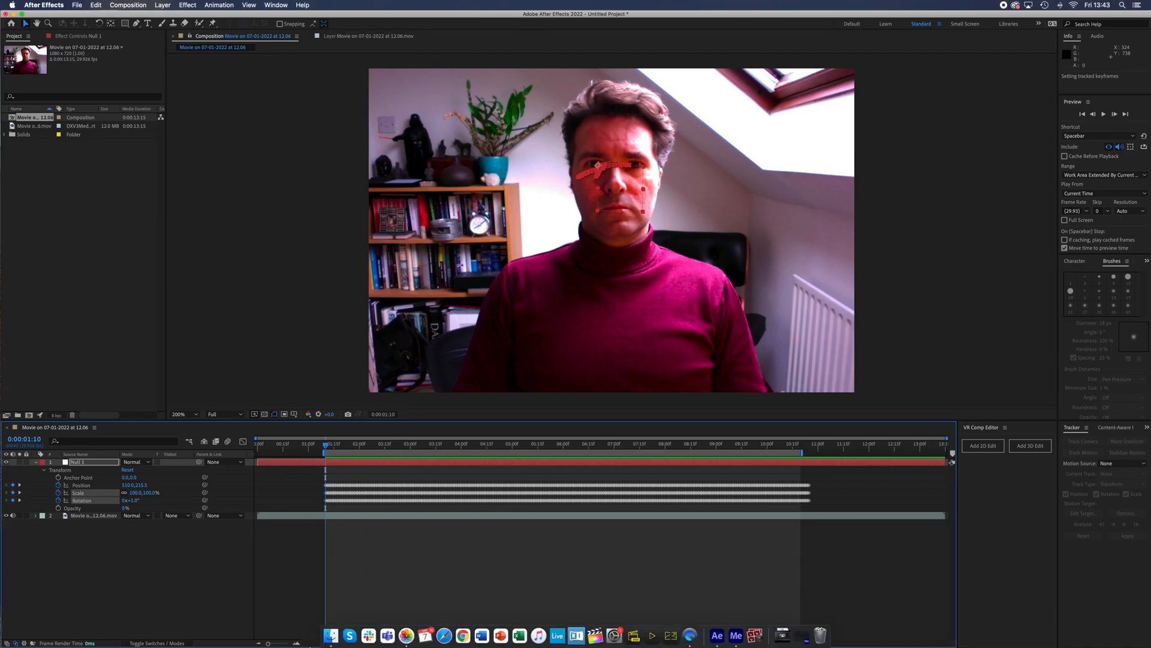
left_click(331, 635)
left_click(387, 209)
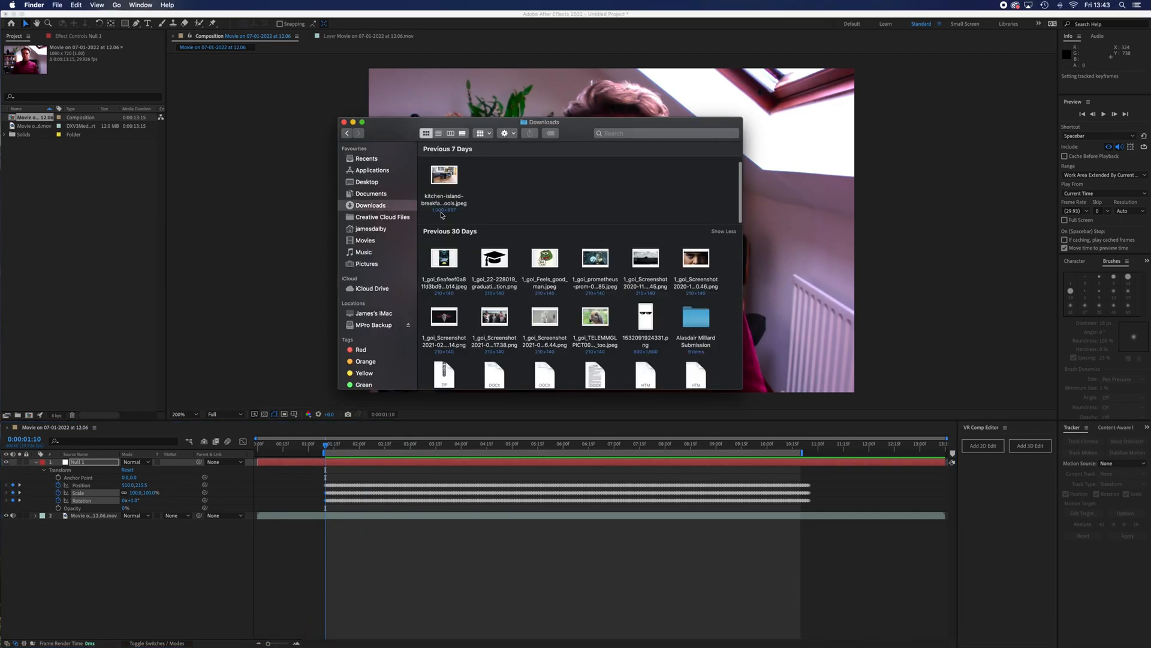
left_click_drag(639, 332, 99, 276)
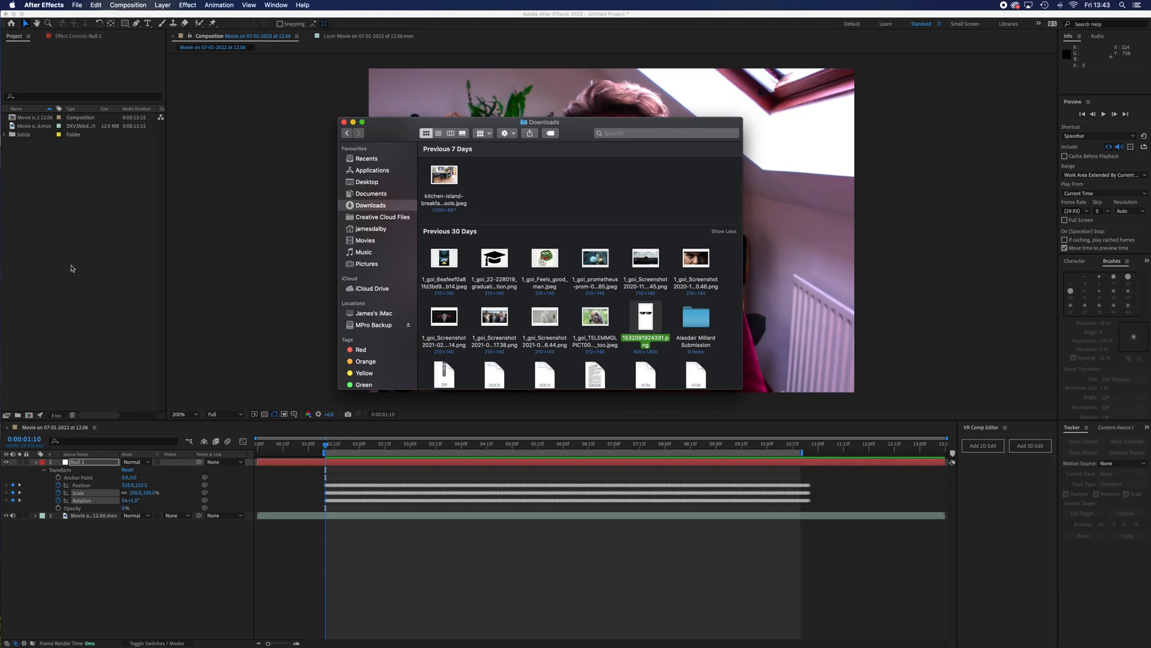
left_click_drag(12, 118, 150, 476)
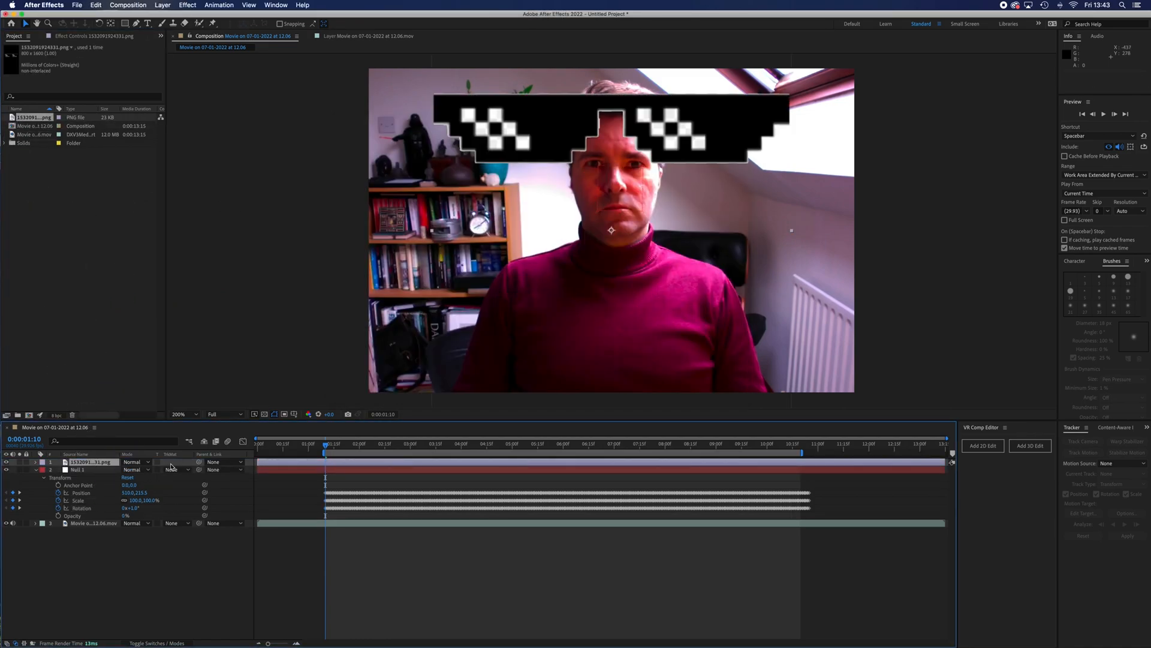
- Reveal the sunglasses layer's transform properties and fit it over the eyes with 28% scale and 0° rotation
left_click(36, 470)
left_click(36, 462)
left_click(44, 470)
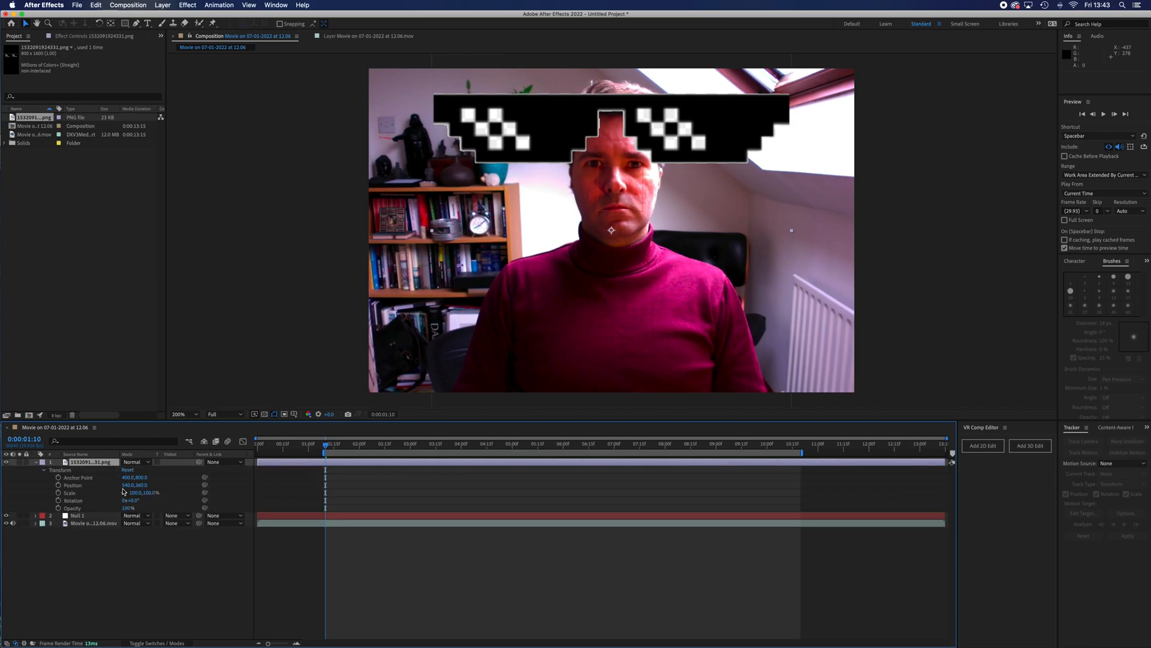
mouse_move(125, 489)
left_mouse_down()
mouse_move(98, 493)
mouse_move(138, 487)
mouse_move(120, 478)
mouse_move(132, 500)
left_mouse_up()
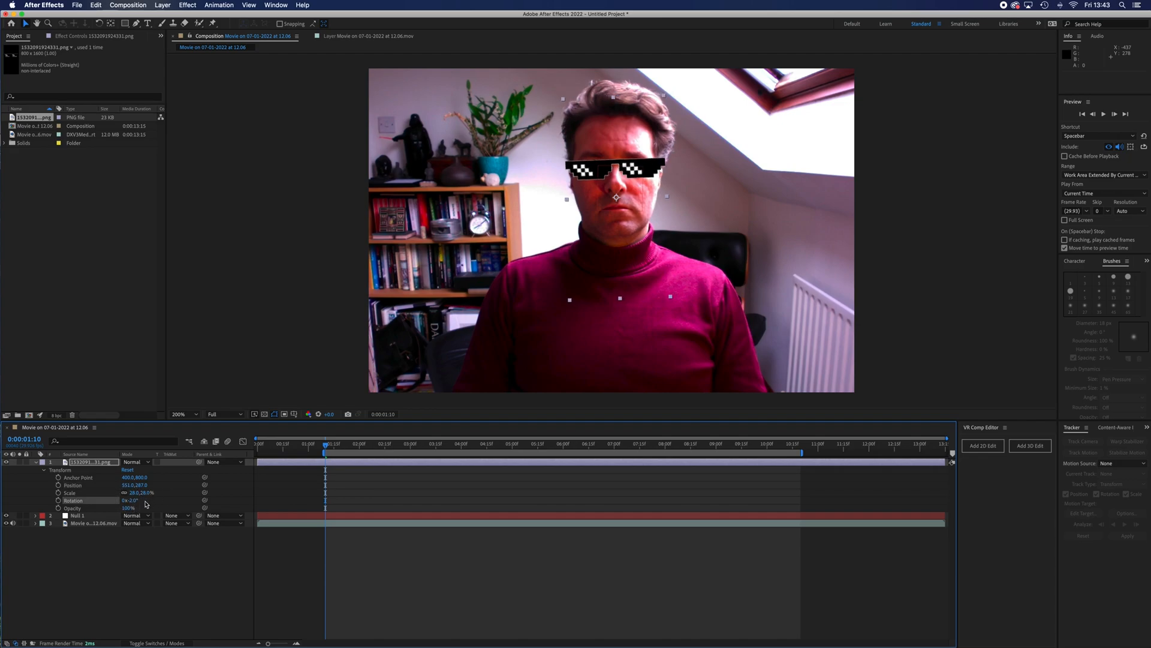
left_click_drag(131, 501, 132, 501)
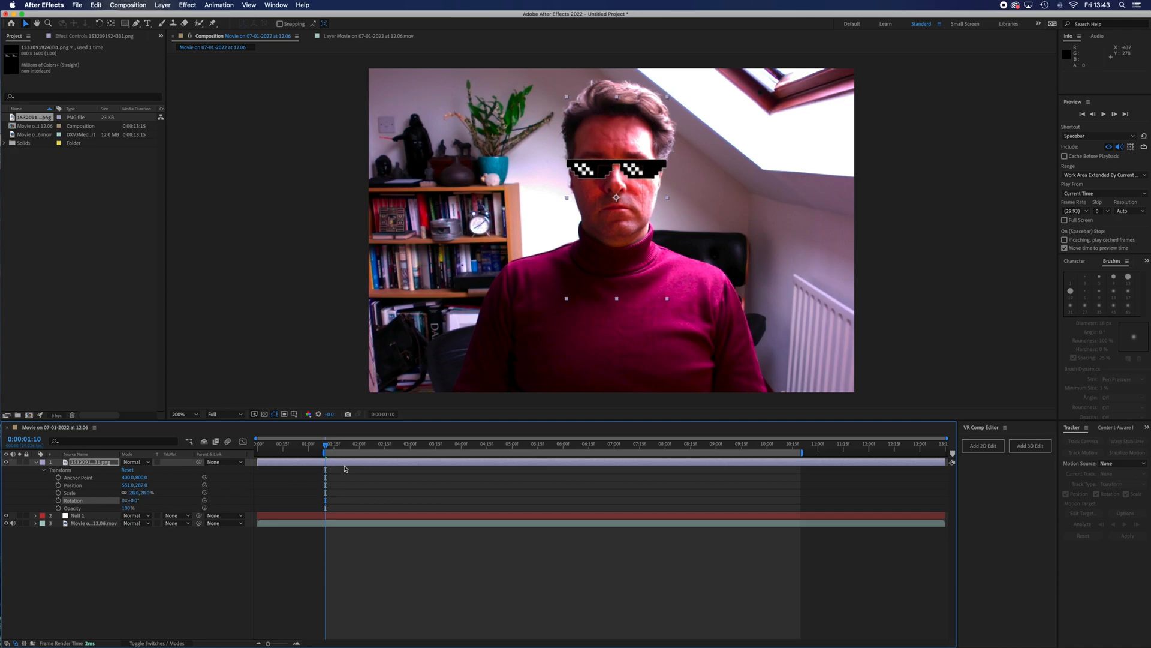
- Set the sunglasses' anchor point to 400, 517 at the bridge and reposition the layer over the eyes
left_click_drag(591, 177, 587, 178)
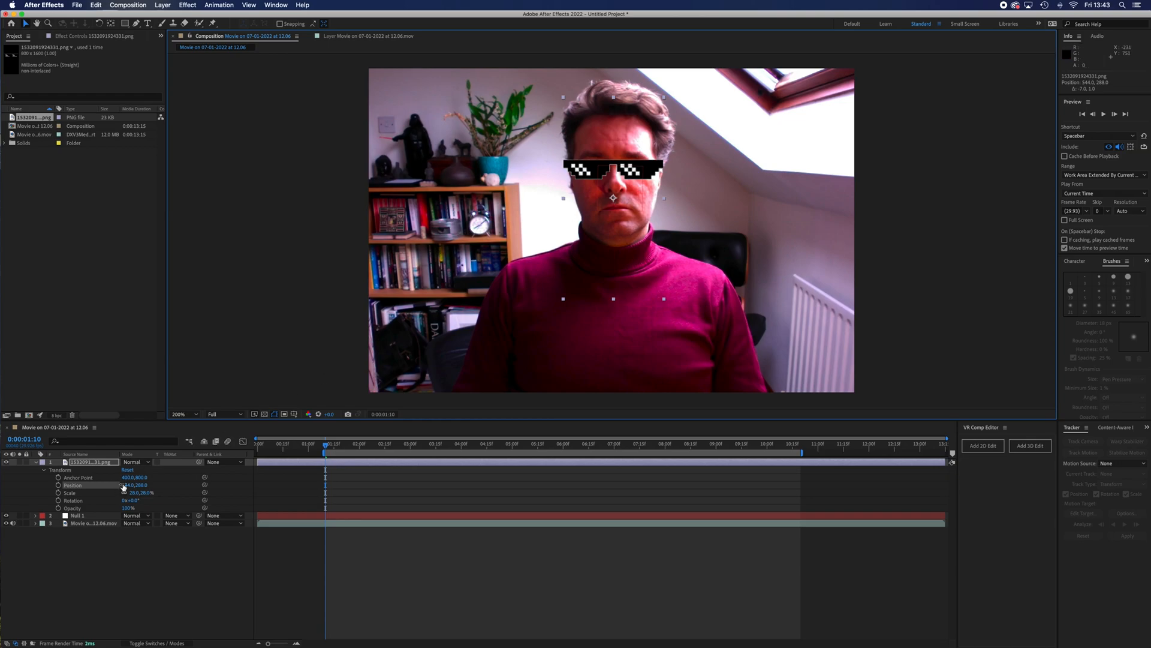
left_click_drag(129, 481, 18, 474)
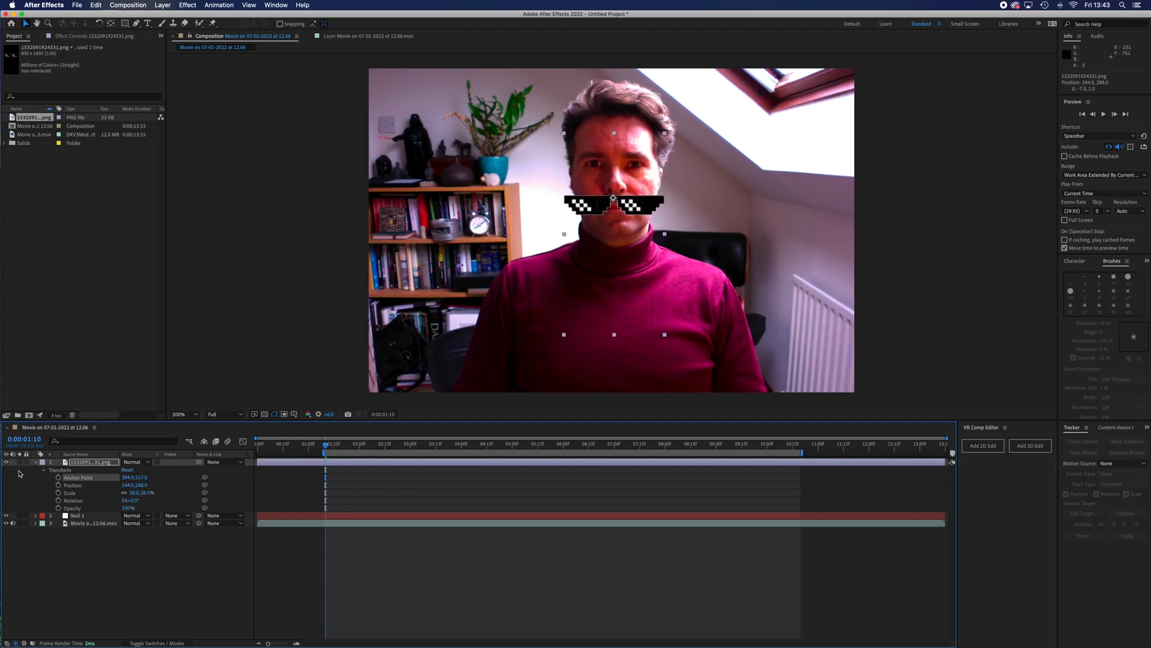
mouse_move(124, 478)
left_mouse_down()
mouse_move(137, 485)
mouse_move(102, 474)
mouse_move(115, 475)
left_mouse_up()
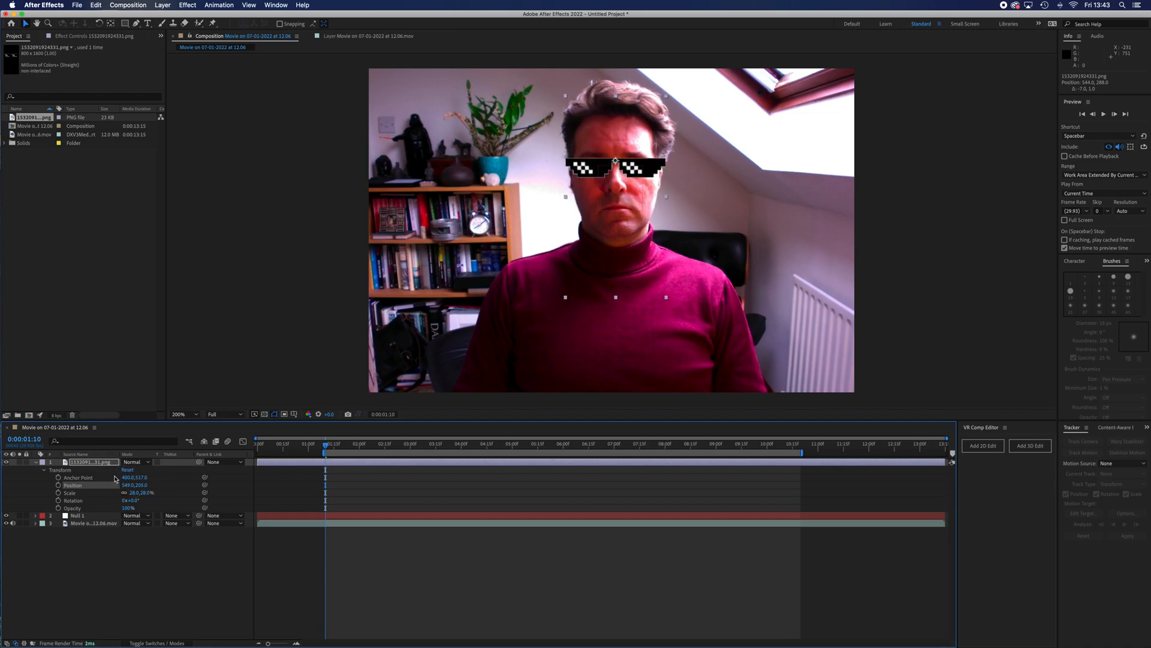
mouse_move(138, 505)
left_mouse_down()
mouse_move(123, 503)
mouse_move(138, 506)
left_mouse_up()
- Parent the sunglasses layer to Null 1 and preview the tracked result
left_click_drag(200, 462, 99, 517)
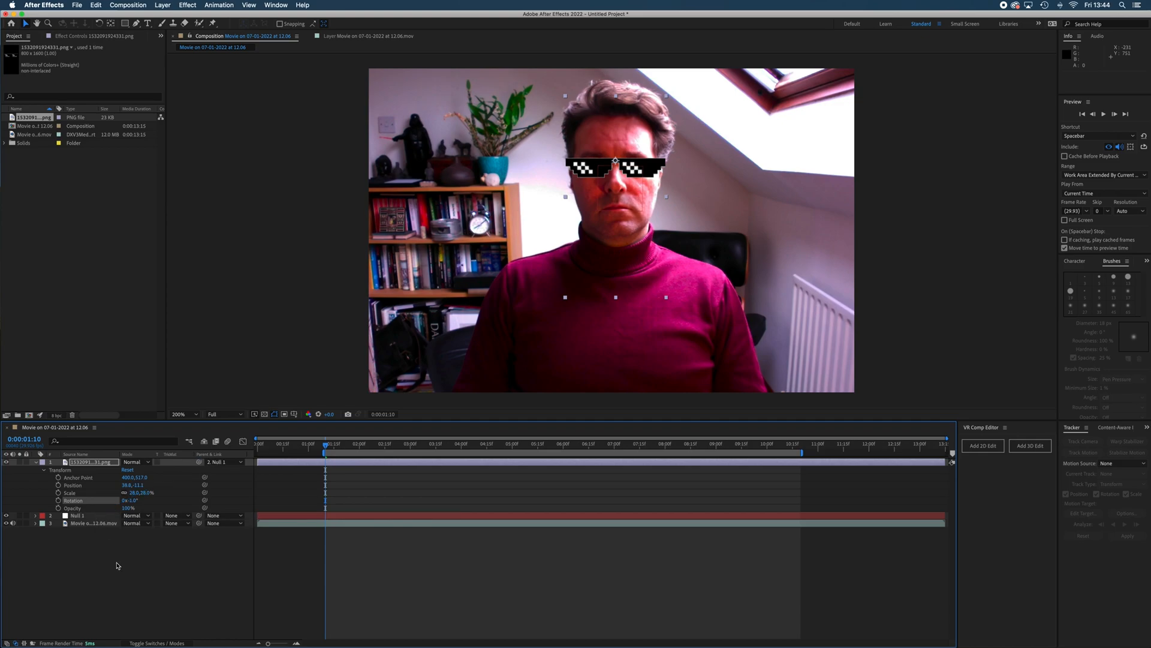
key("space")
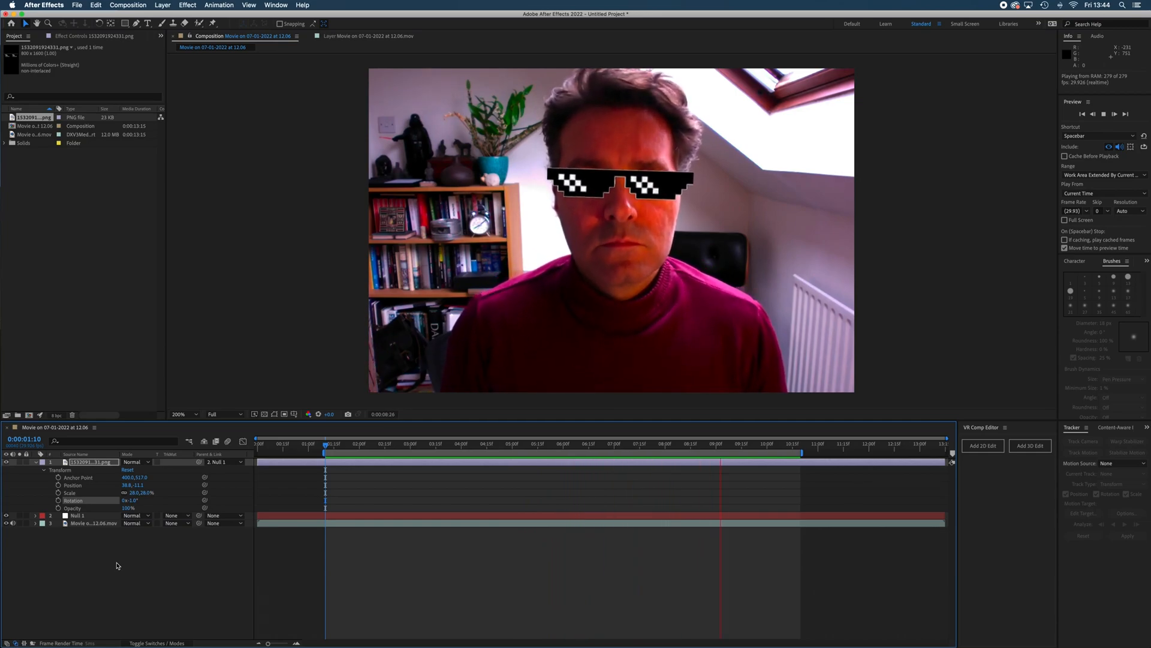
key("space")
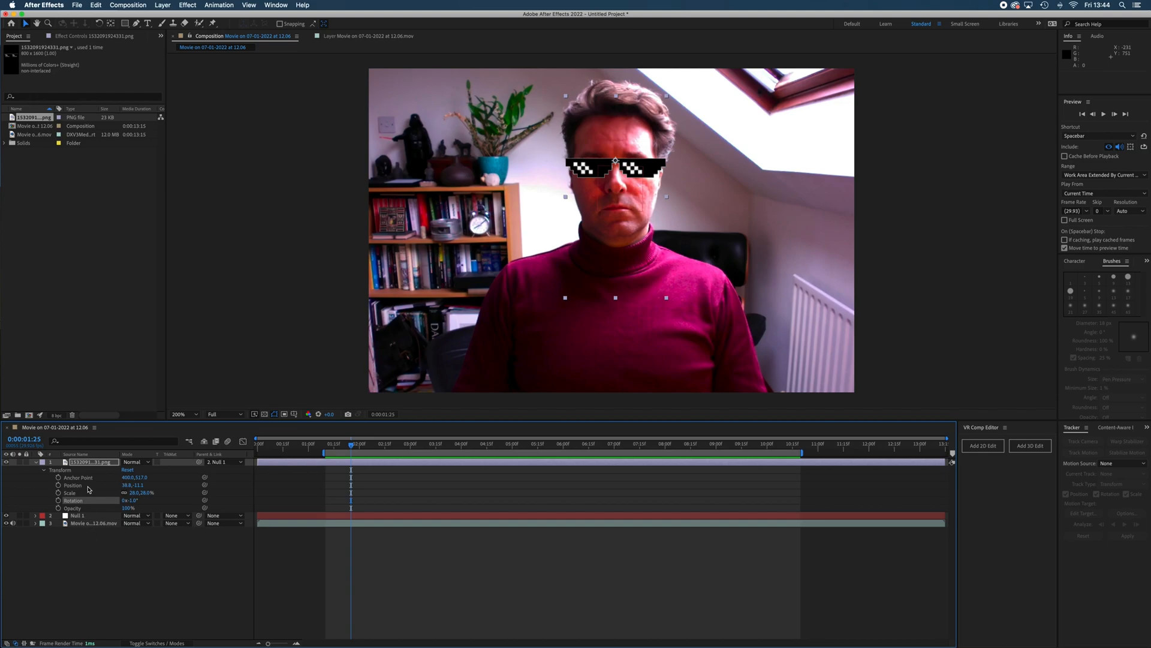
- Delete all layers from the composition, import Movie on 07-01-2022 at 12.15.mov from the Desktop, and add it as a layer
left_click_drag(90, 565, 95, 466)
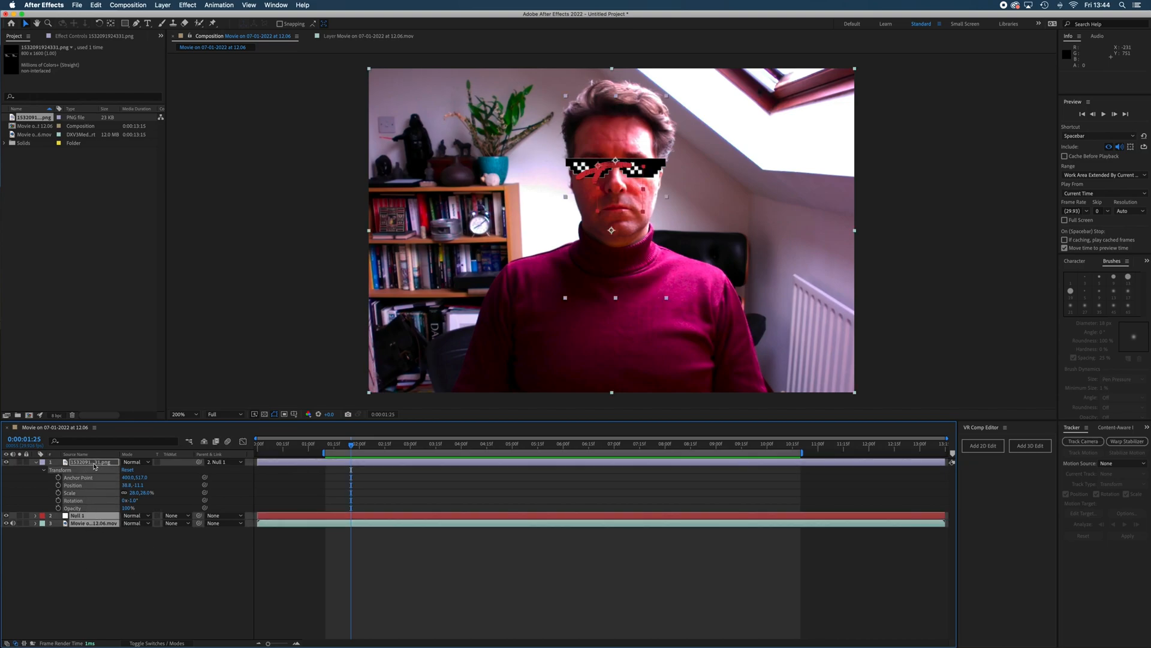
key("Delete")
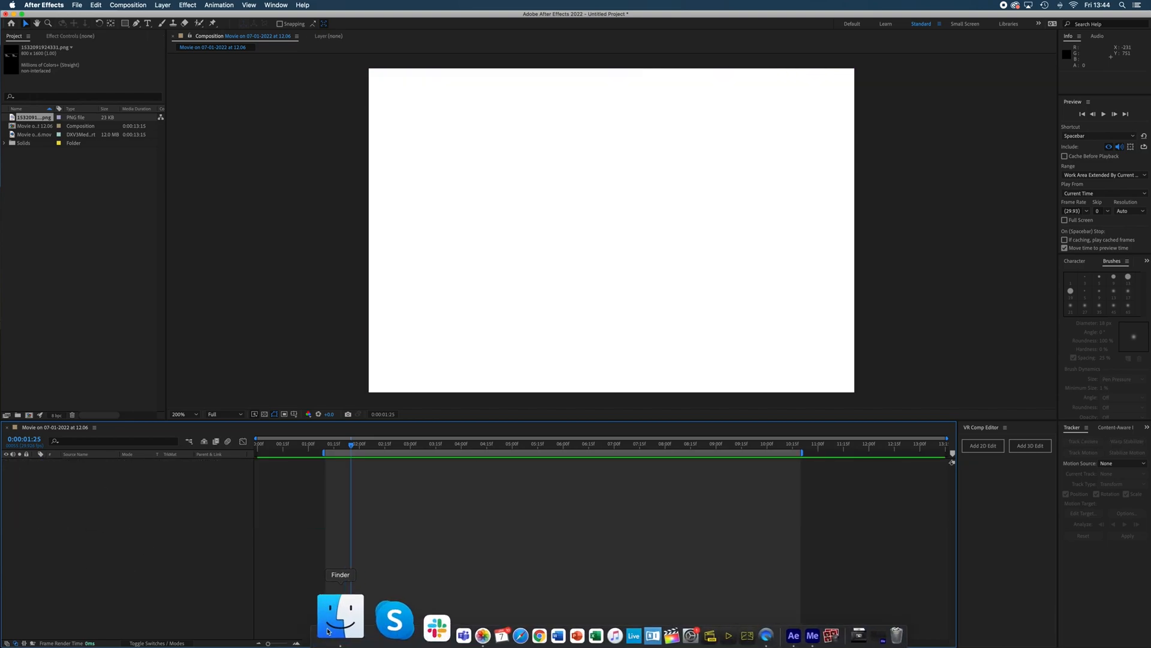
left_click(342, 614)
left_click(366, 182)
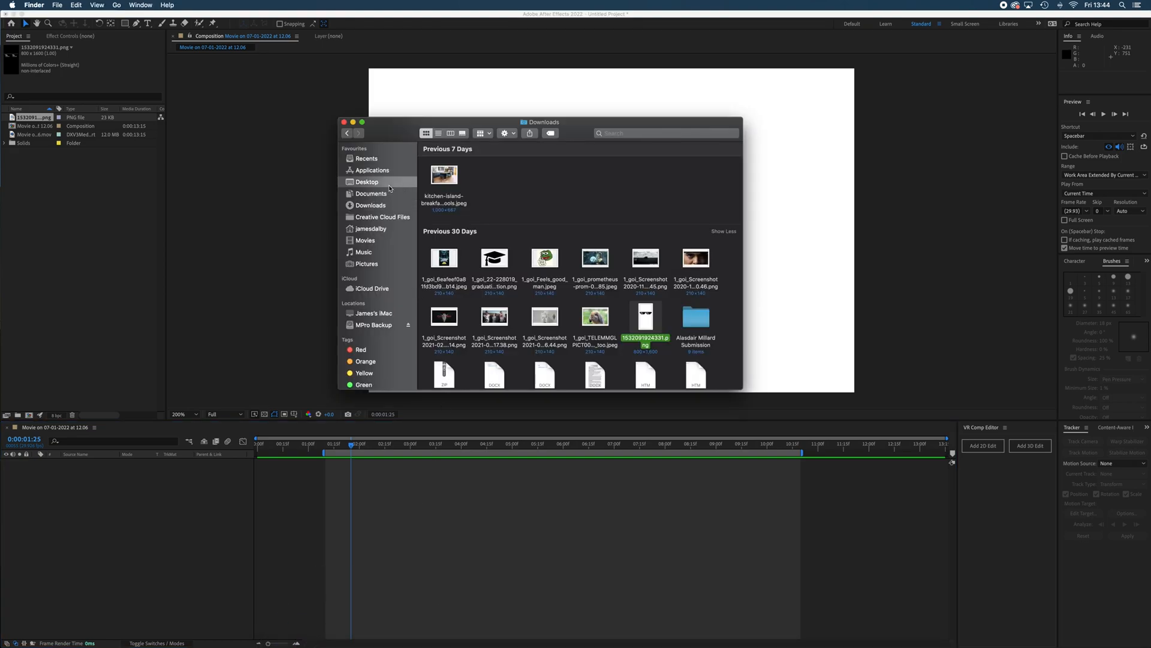
left_click(487, 167)
left_click(493, 159)
left_click_drag(493, 158, 75, 226)
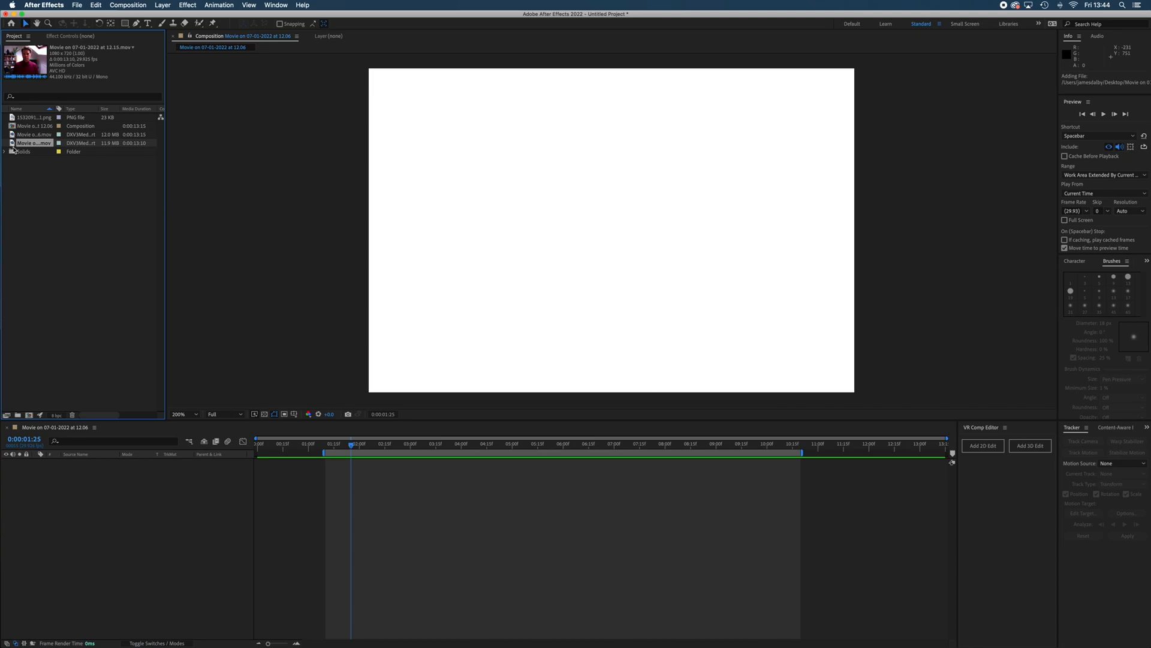
left_click_drag(10, 144, 63, 519)
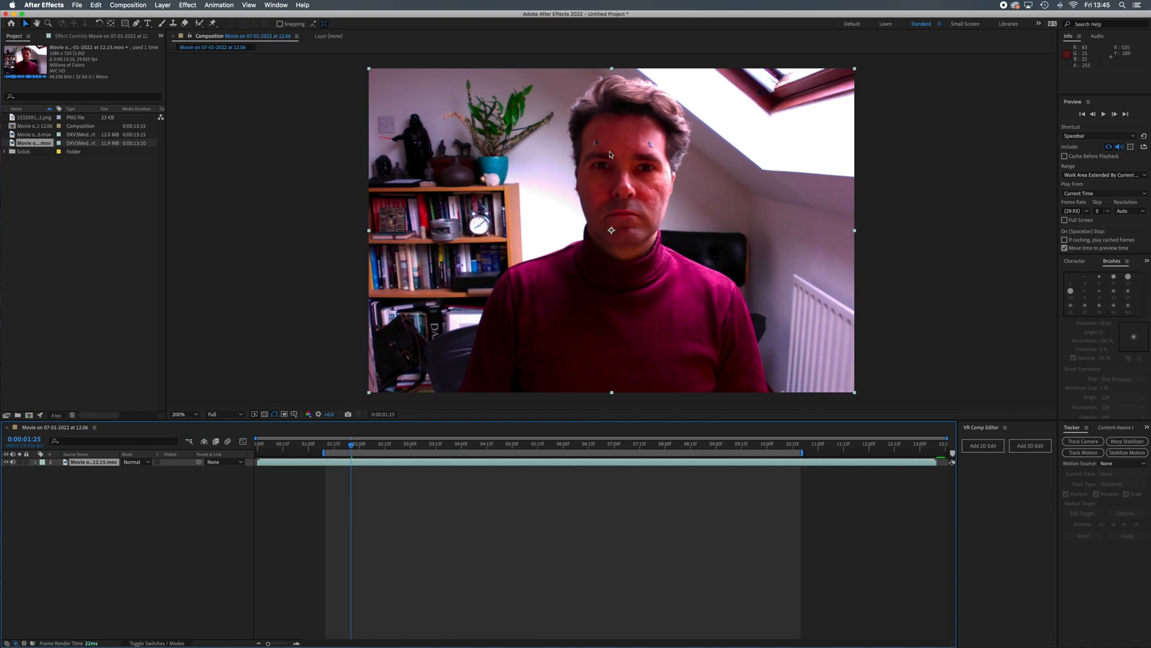
- Examine the two markers on the forehead up close in the new clip
key("period")
key("period")
key("period")
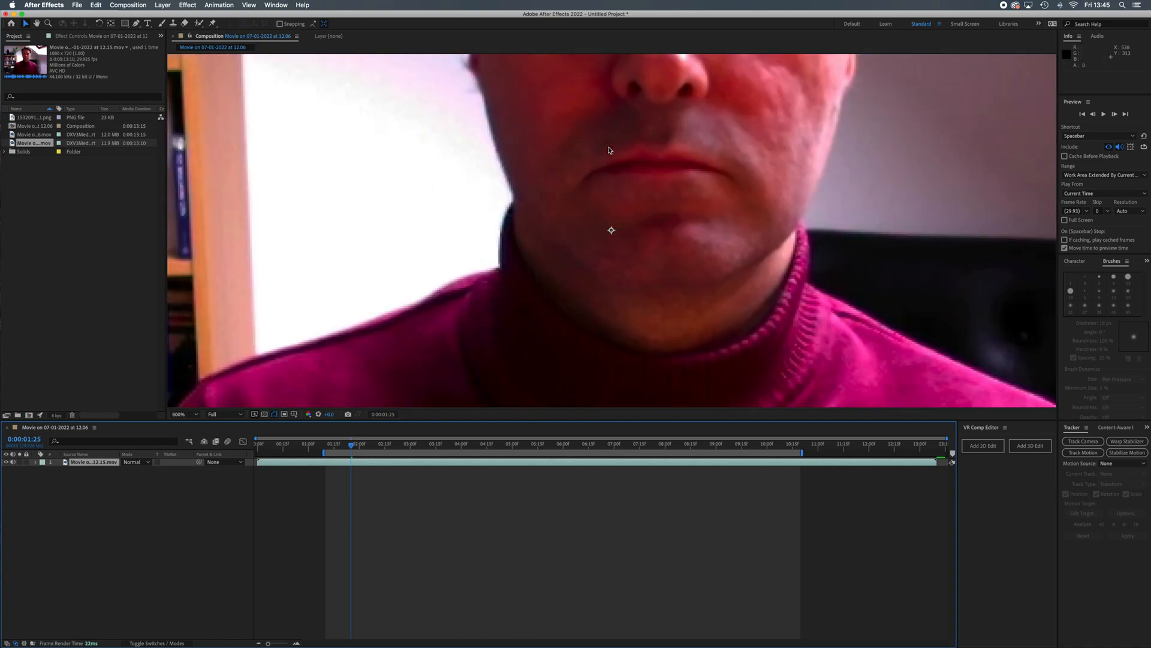
left_click_drag(662, 192, 663, 331)
left_click_drag(650, 216, 647, 306)
left_click_drag(644, 210, 647, 256)
key("v")
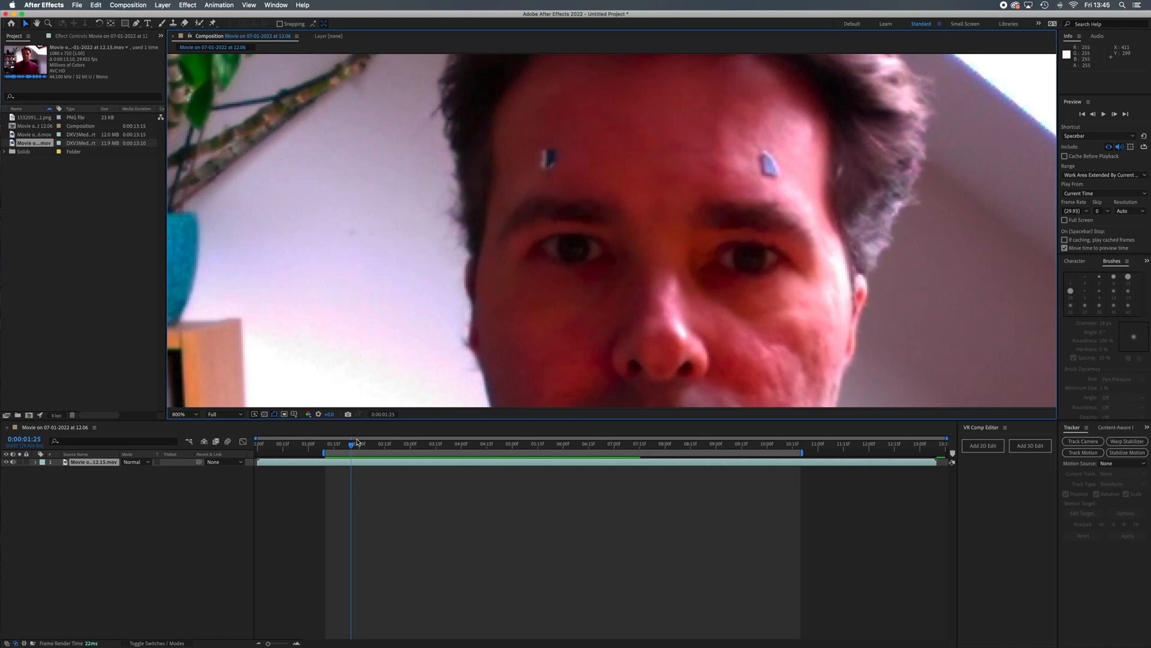
- Shift the work area to run from 0:00:00:19 to 0:00:10:07 and place the playhead at its start
left_click_drag(353, 448, 325, 448)
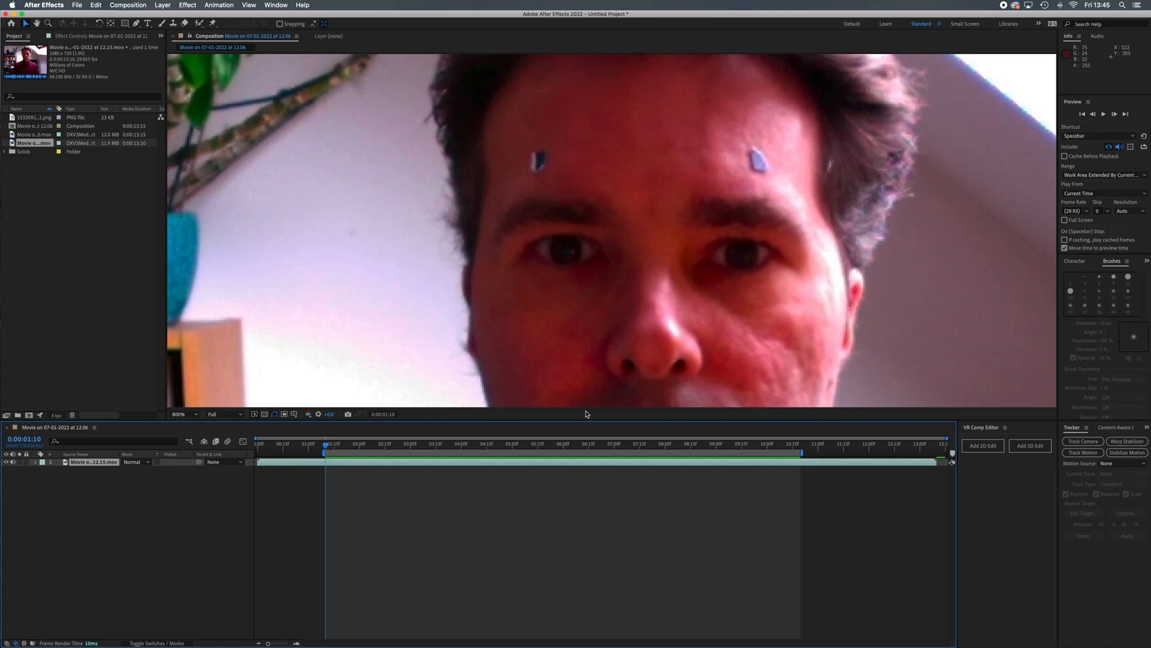
left_click_drag(326, 445, 289, 471)
scroll(664, 321, "down", 1)
key("comma")
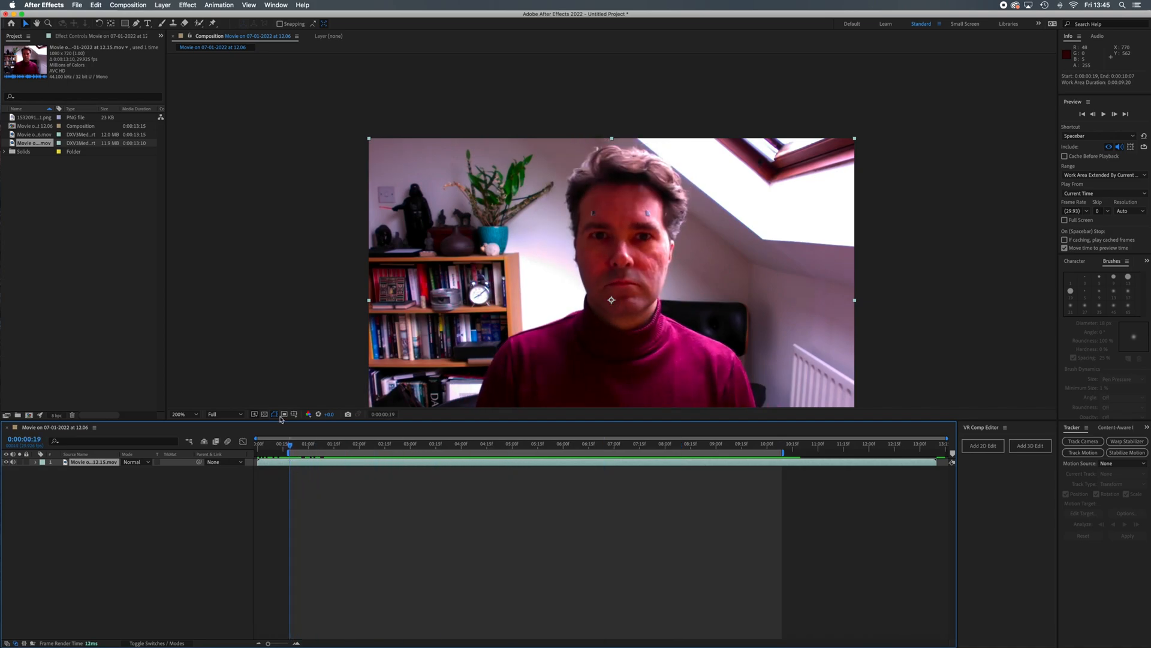
- Preview the new clip within the work area and return the playhead to 0:00:00:19
key("space")
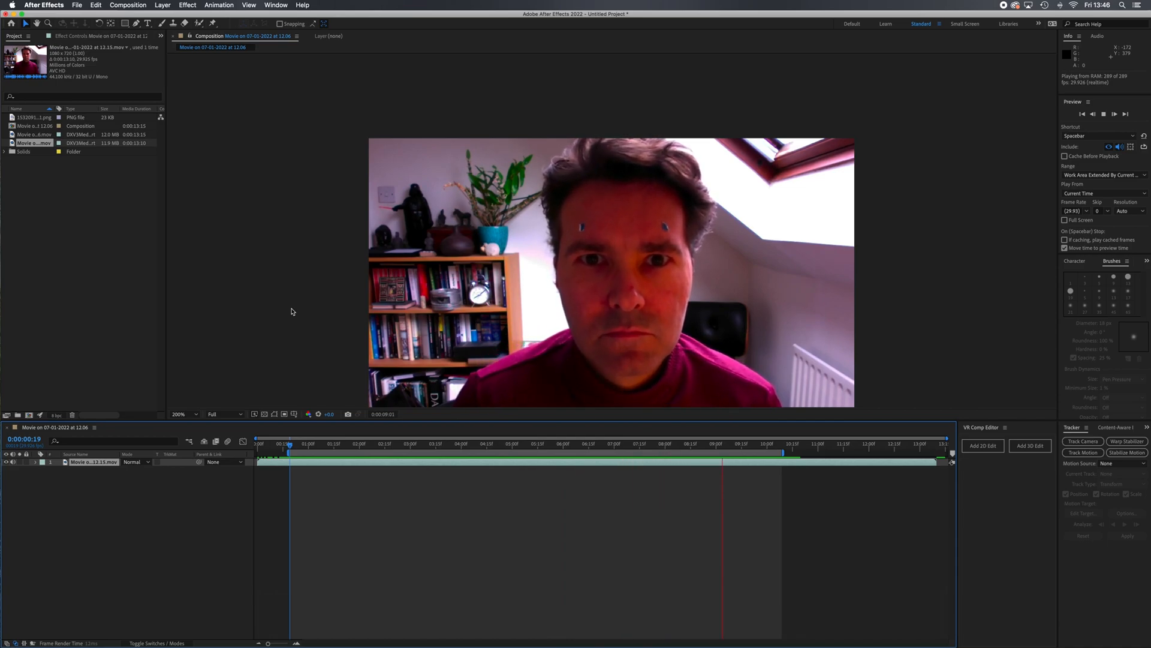
left_click(607, 216)
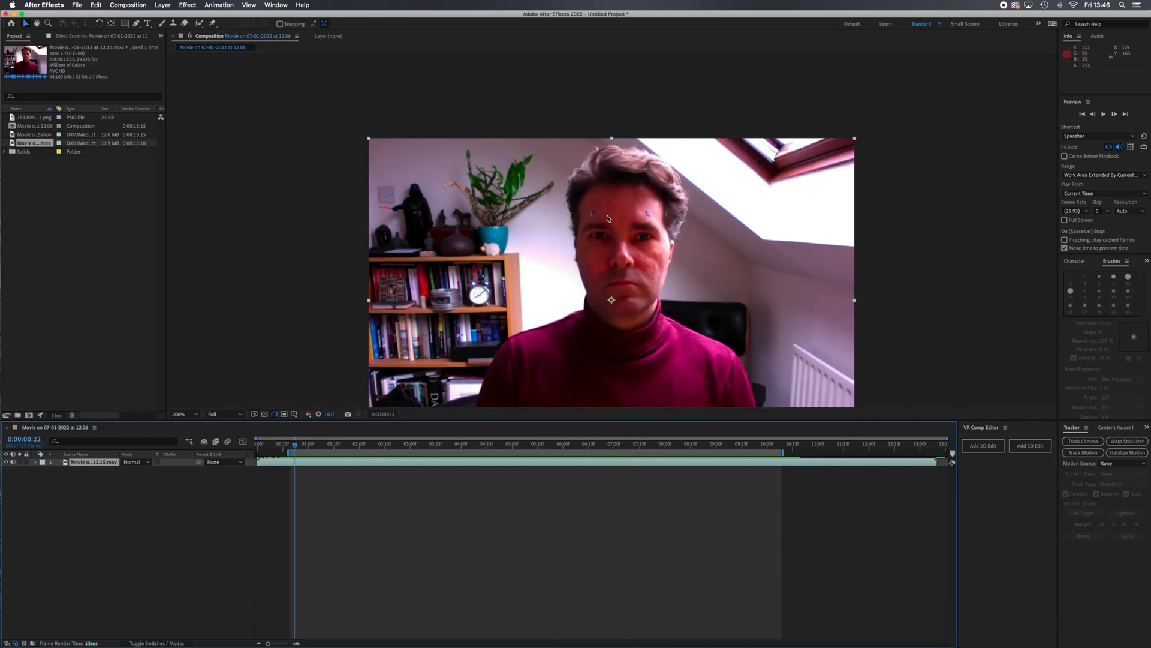
left_click_drag(295, 445, 289, 445)
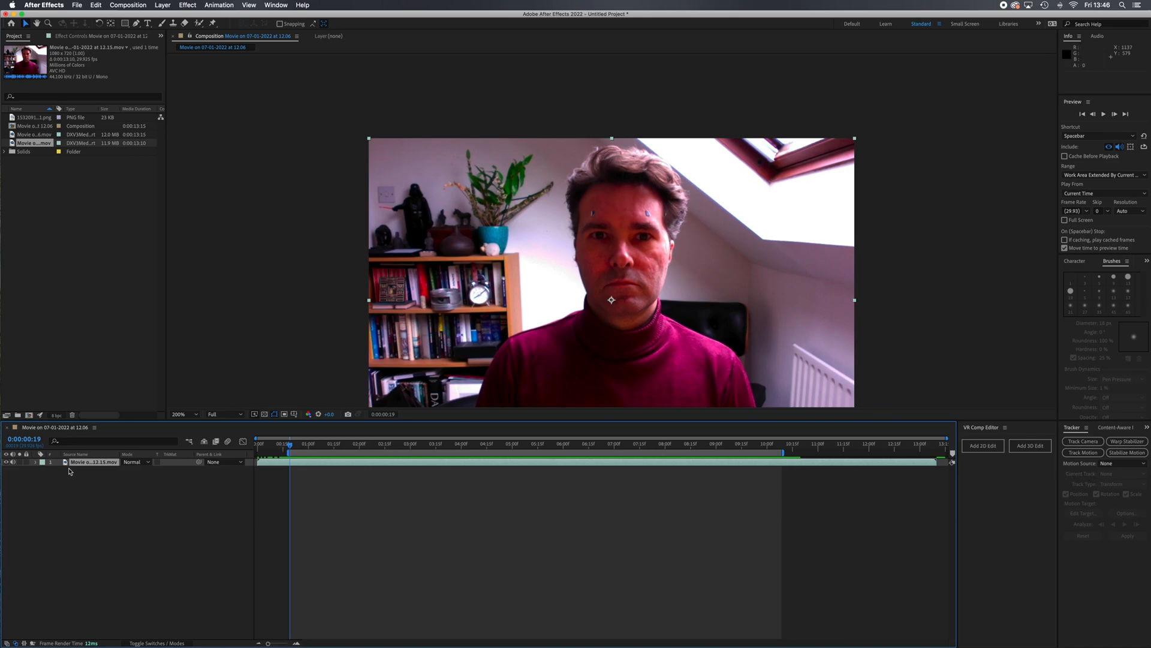
- Start motion tracking on the new clip with position, rotation and scale enabled
left_click(1083, 452)
left_click(1097, 494)
left_click(1126, 494)
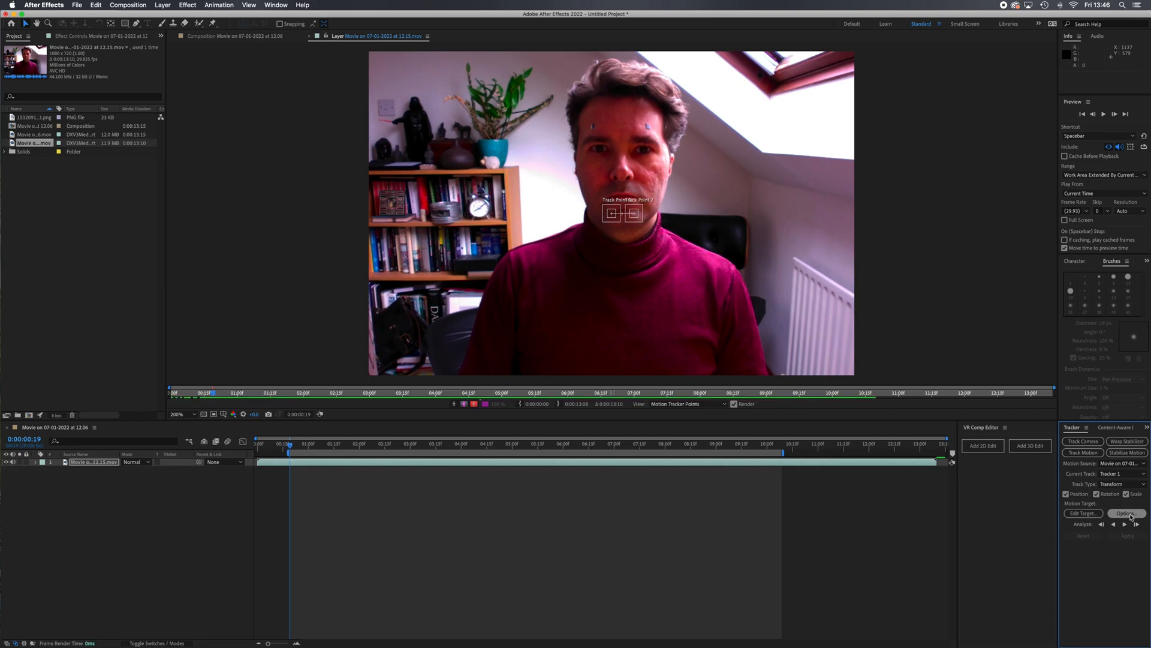
- Set the motion tracker's channel to RGB for Tracker 1
left_click(1128, 513)
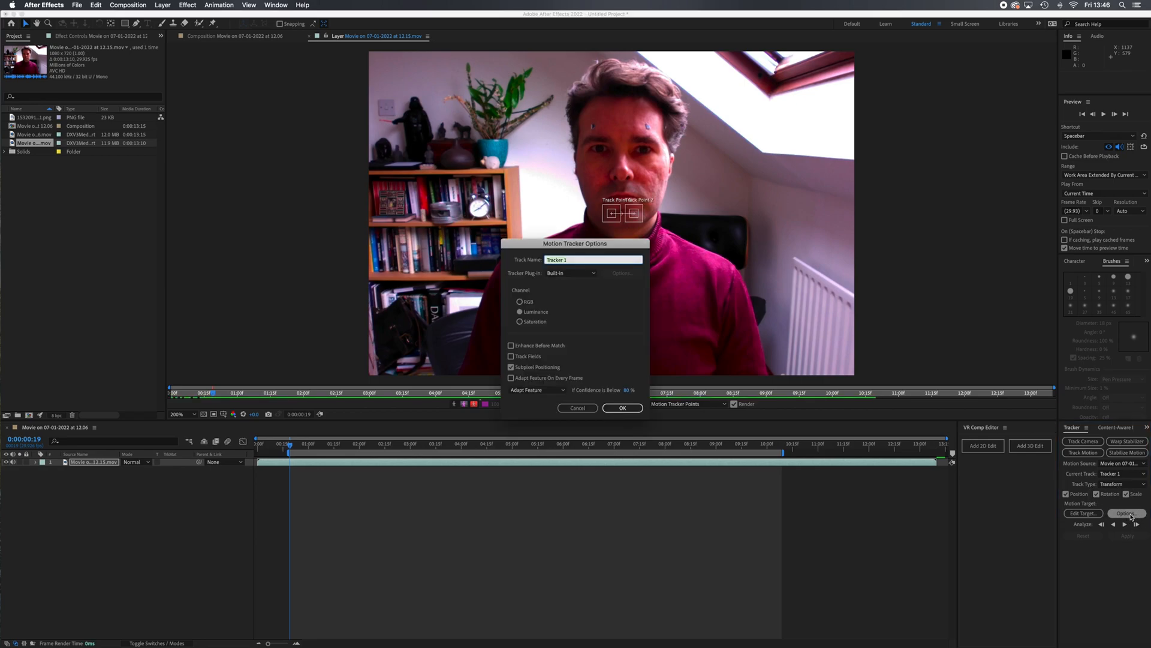
left_click(520, 303)
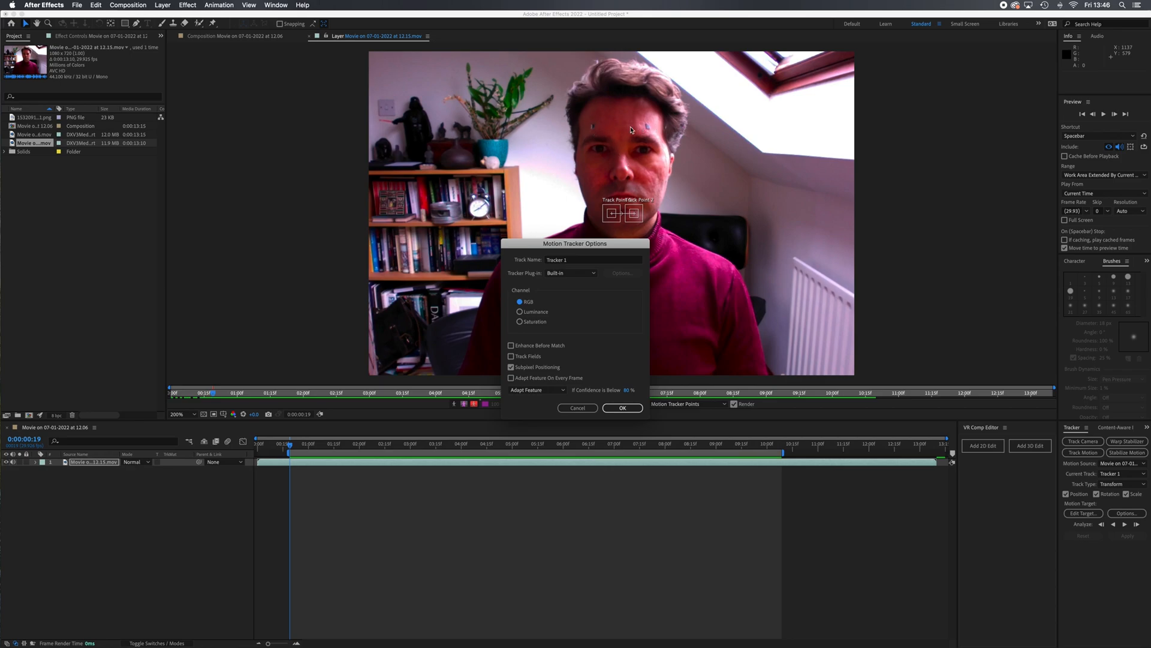
left_click(620, 409)
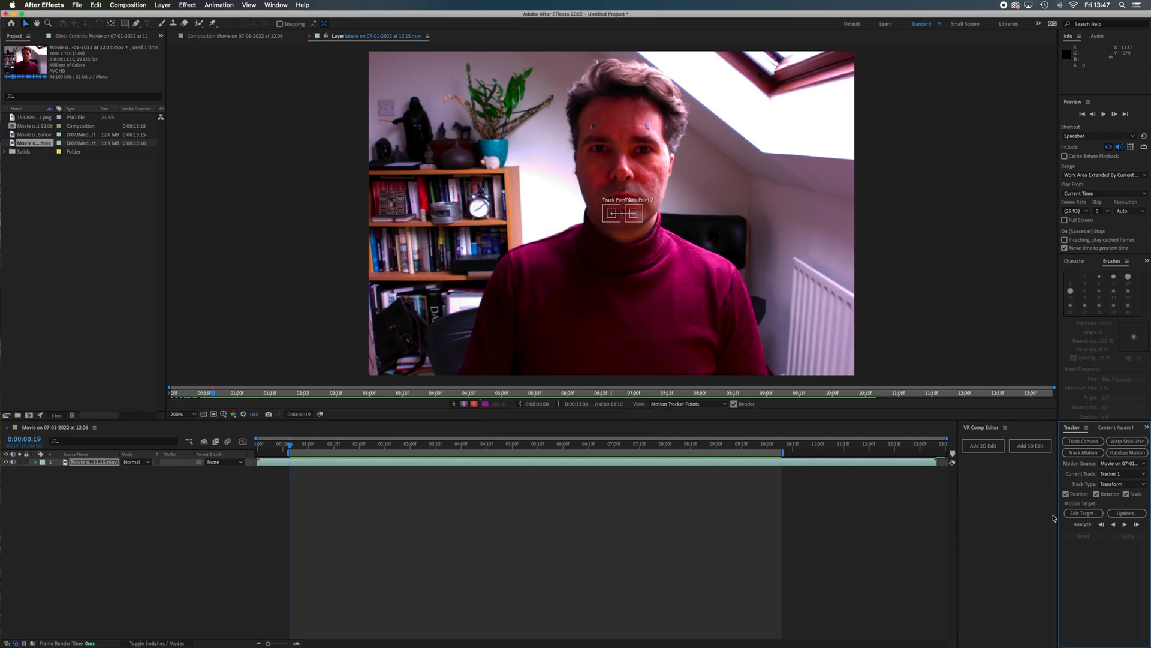
- Place Track Point 1 and Track Point 2 over the two forehead markers and enlarge the search region of Track Point 1
left_click_drag(603, 206, 593, 162)
left_click_drag(607, 209, 600, 133)
left_click_drag(613, 180, 604, 147)
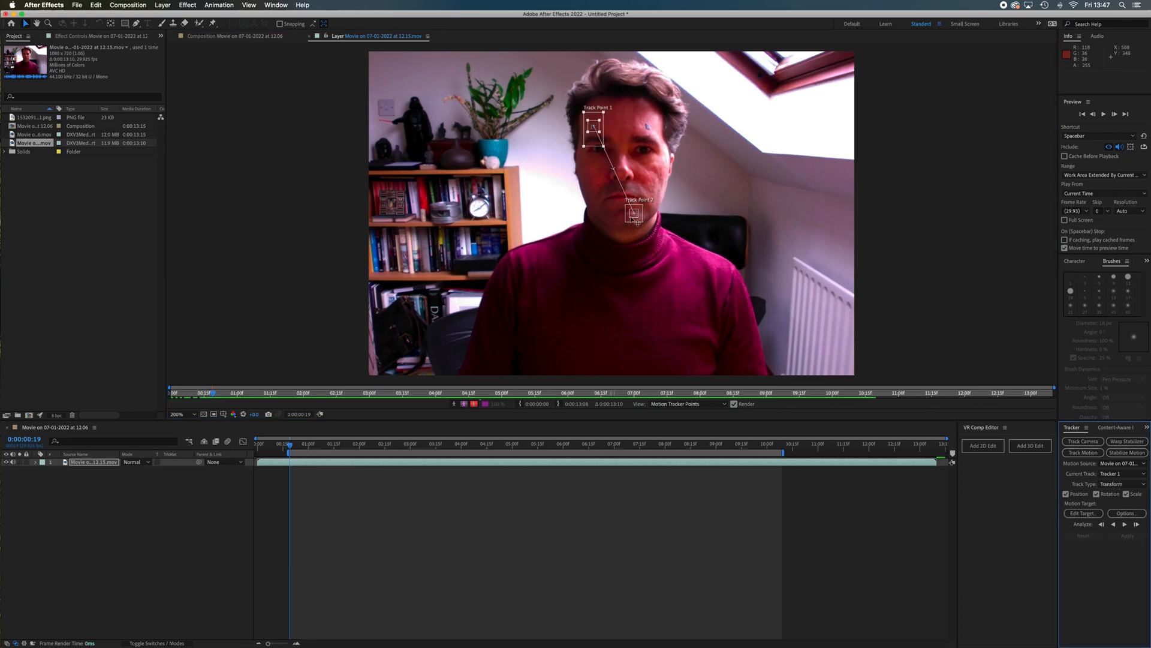
left_click_drag(639, 220, 658, 146)
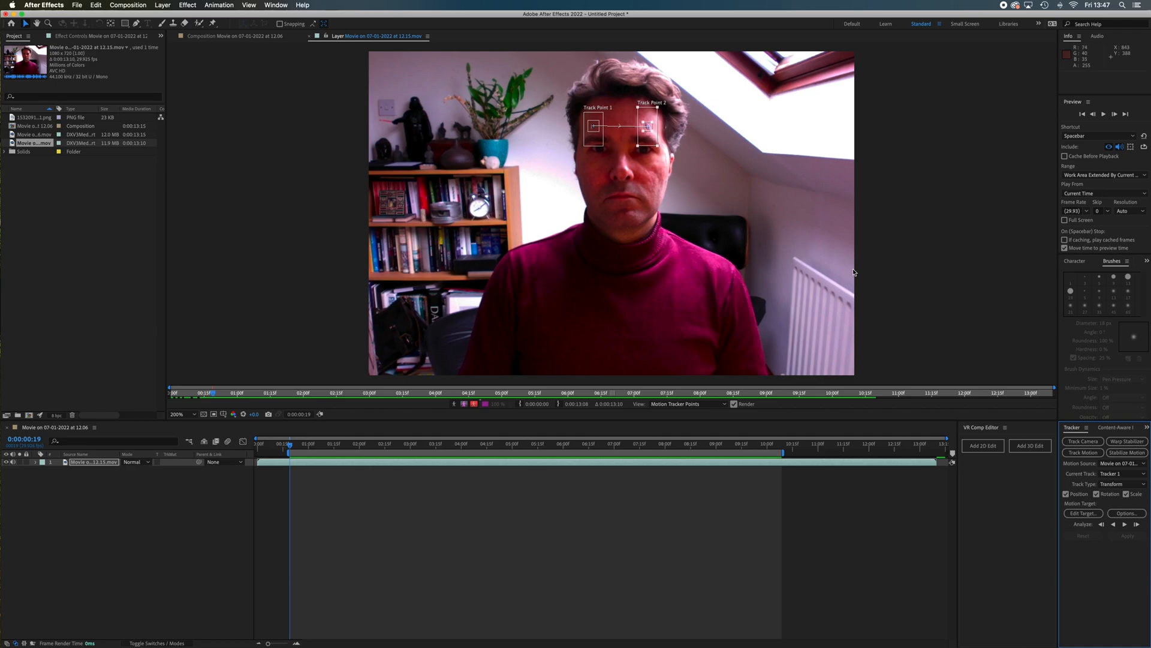
- Try to analyze the motion forward from the two forehead points, and reset the tracker at 0:00:00:19
left_click(1125, 524)
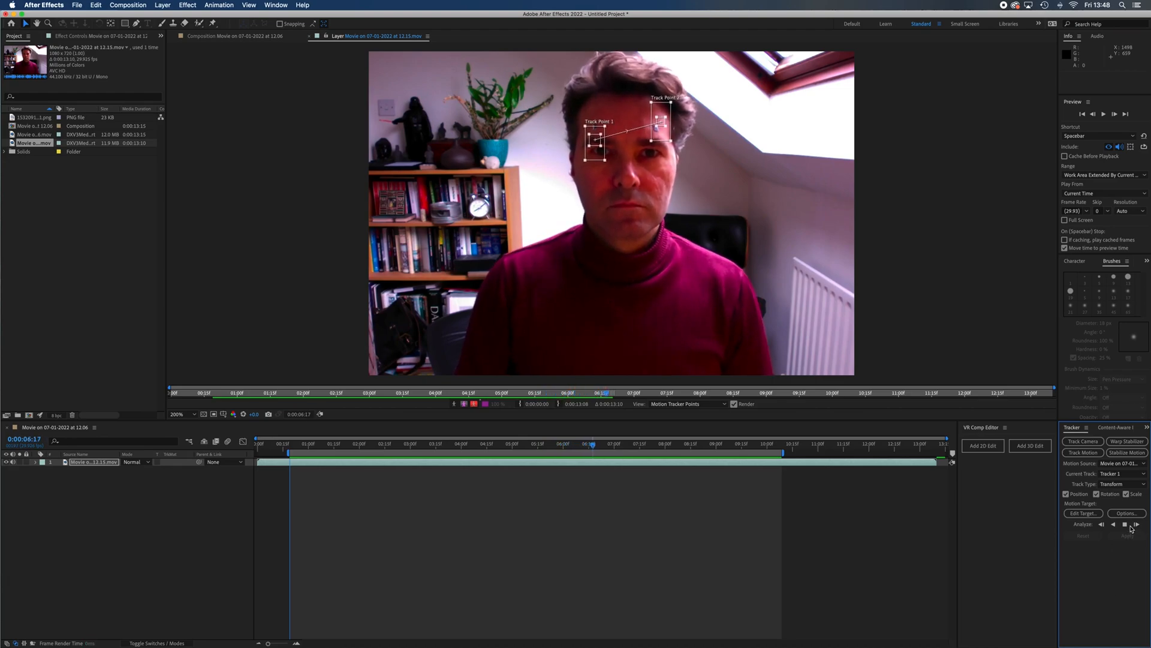
left_click(1125, 524)
left_click_drag(611, 449, 289, 462)
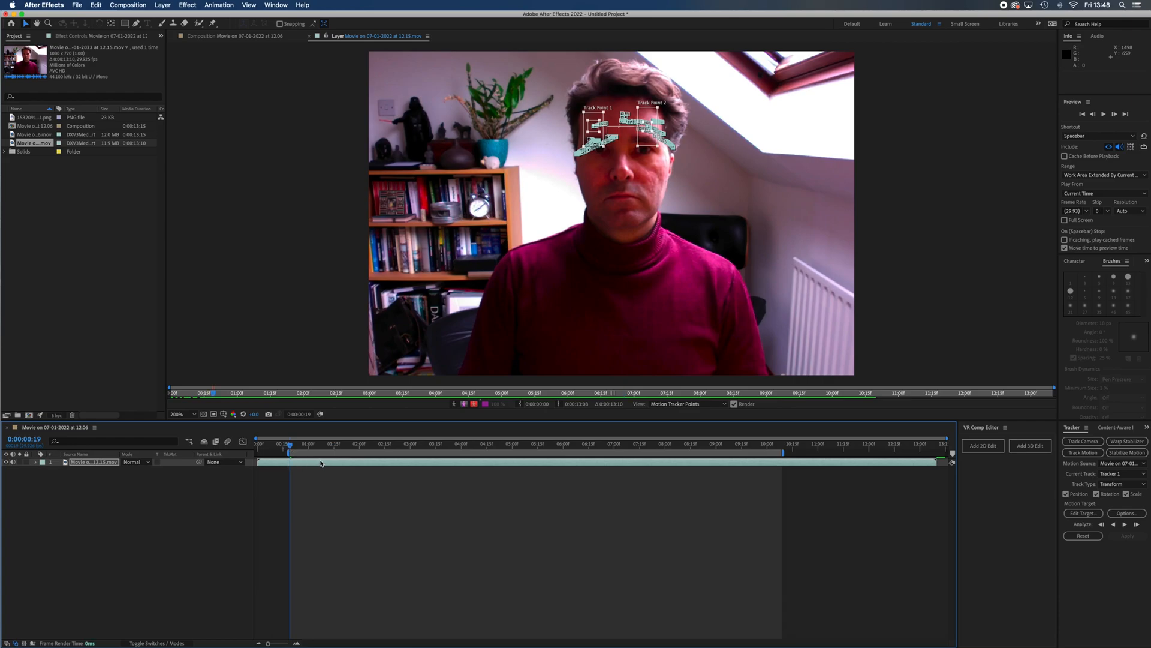
left_click(1083, 536)
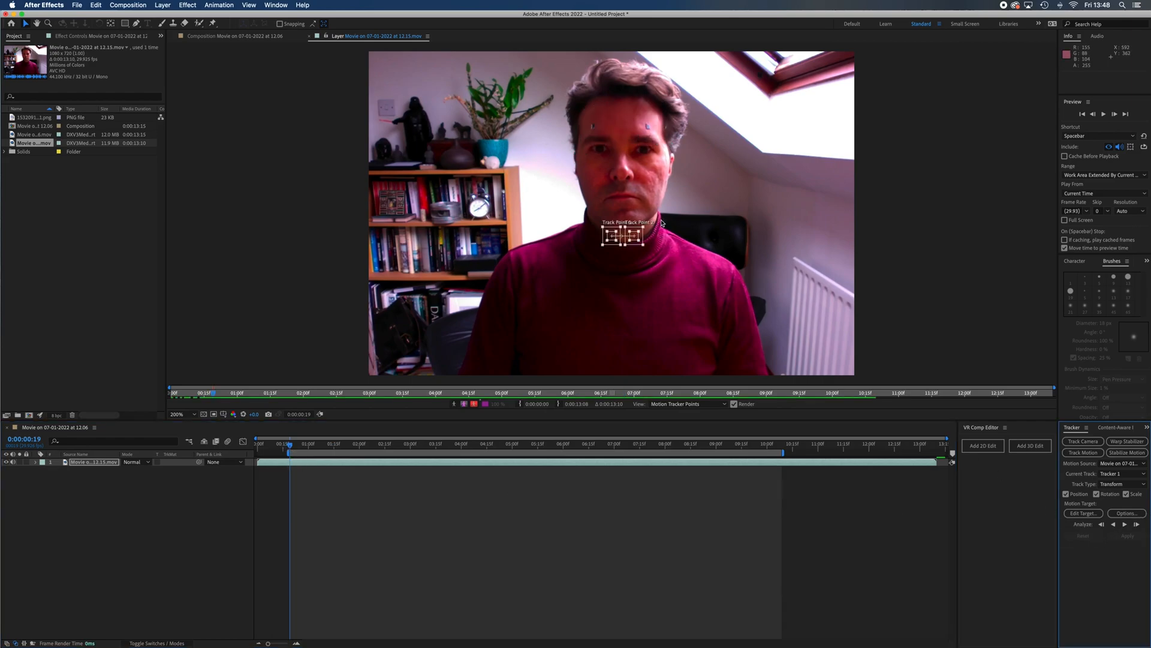
- Position Track Point 1 and Track Point 2 precisely over the two blue forehead markers
scroll(659, 225, "up", 2)
left_click_drag(650, 159, 663, 306)
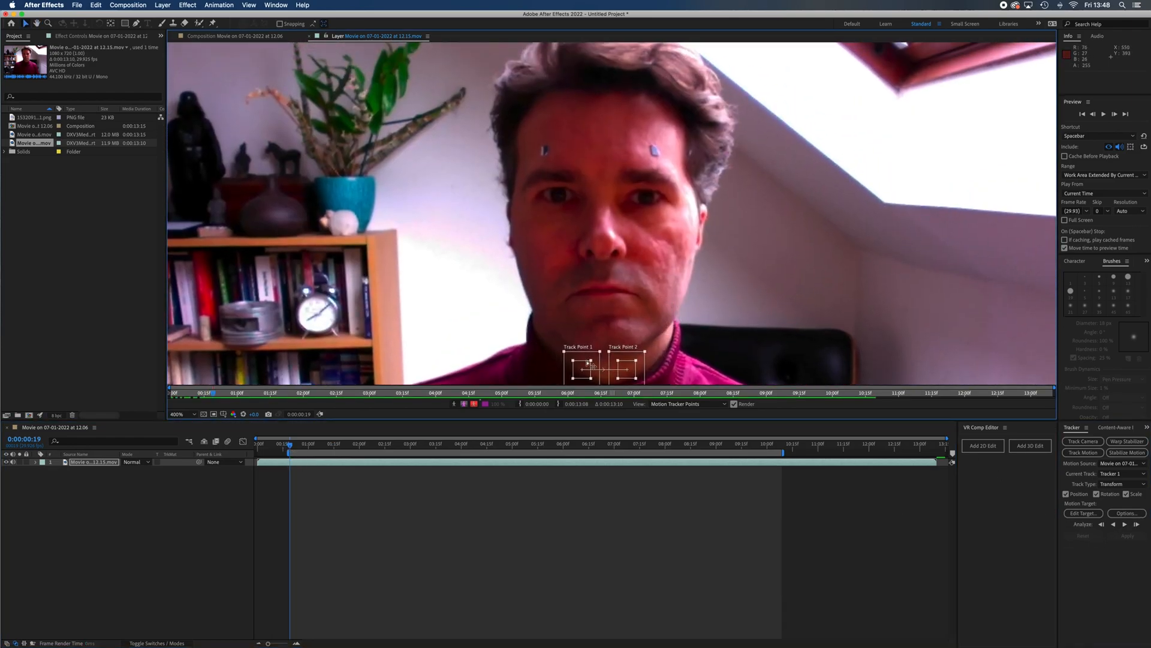
left_click_drag(585, 376, 547, 156)
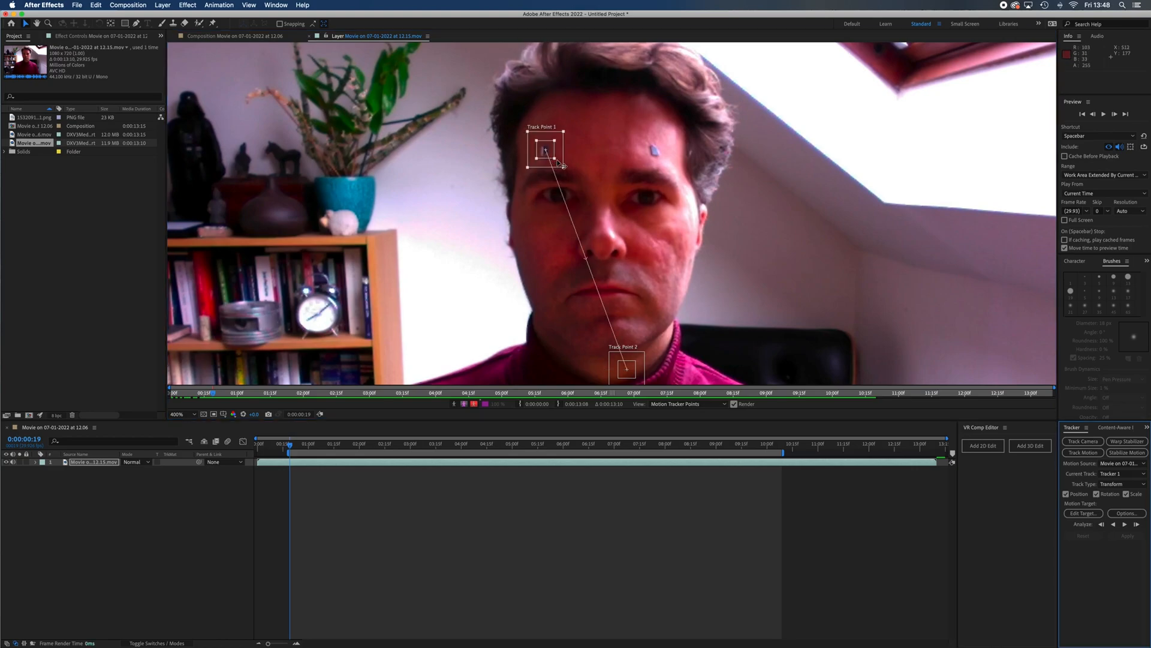
left_click_drag(628, 369, 661, 163)
left_click_drag(657, 161, 657, 156)
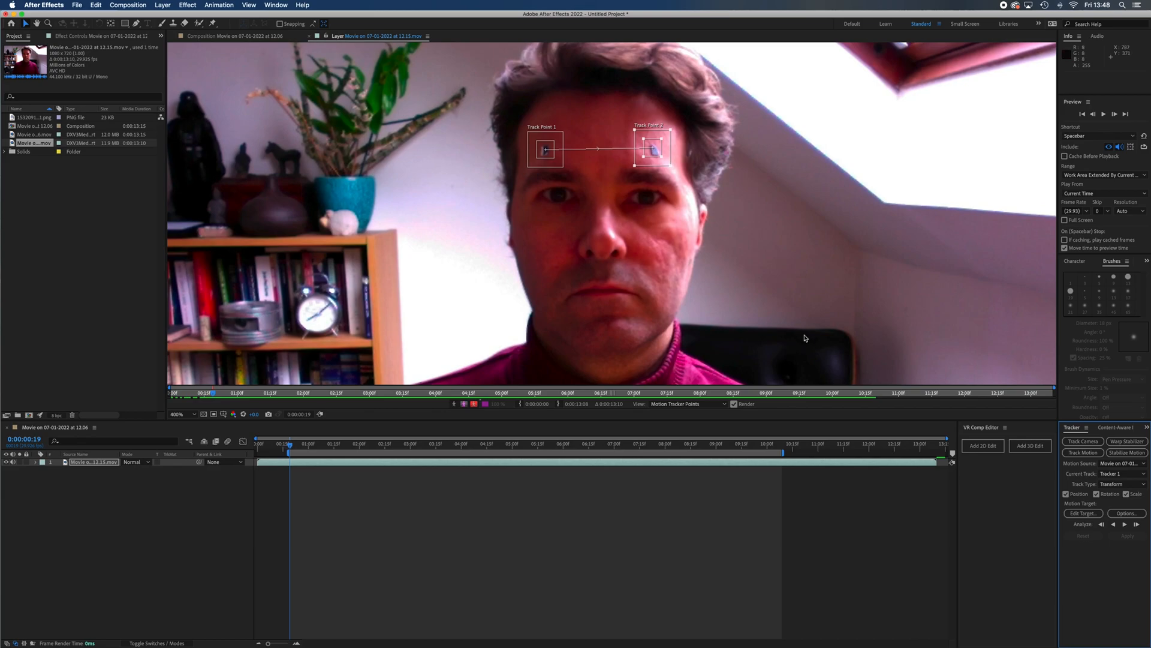
- Make the outer search regions of both track points taller and slightly narrower around the forehead markers
left_click(563, 167)
left_click_drag(564, 171, 563, 177)
left_click(670, 167)
left_click_drag(672, 168, 695, 211)
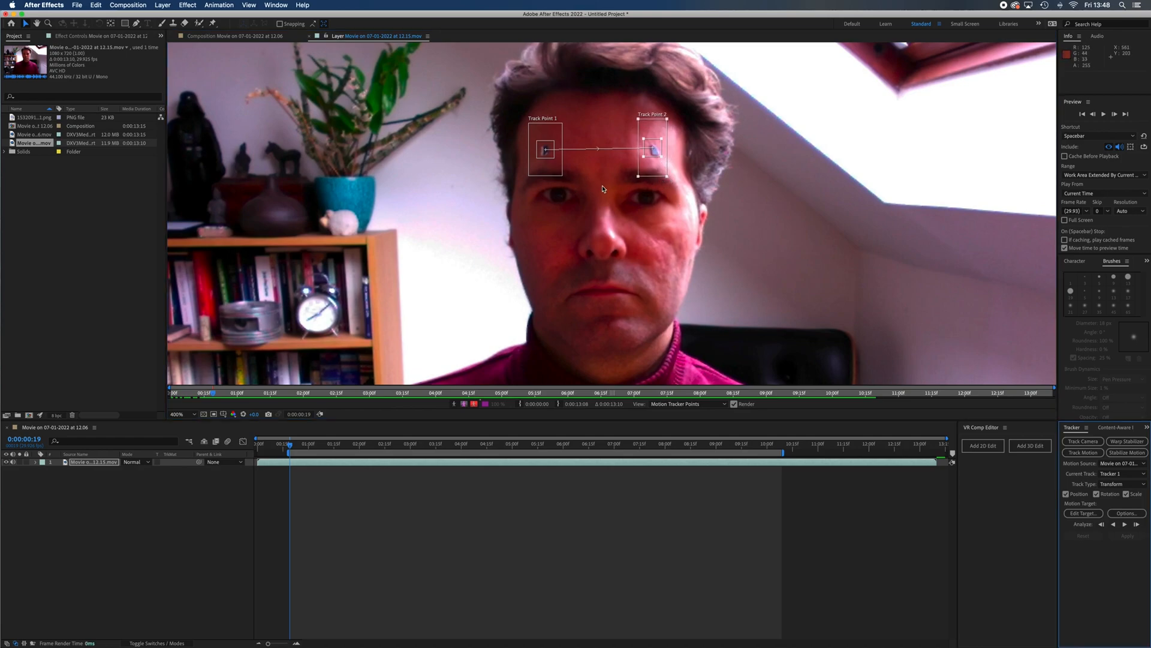
- Analyze both track points forward through the work area and return the playhead to 0:00:00:19
left_click(1125, 524)
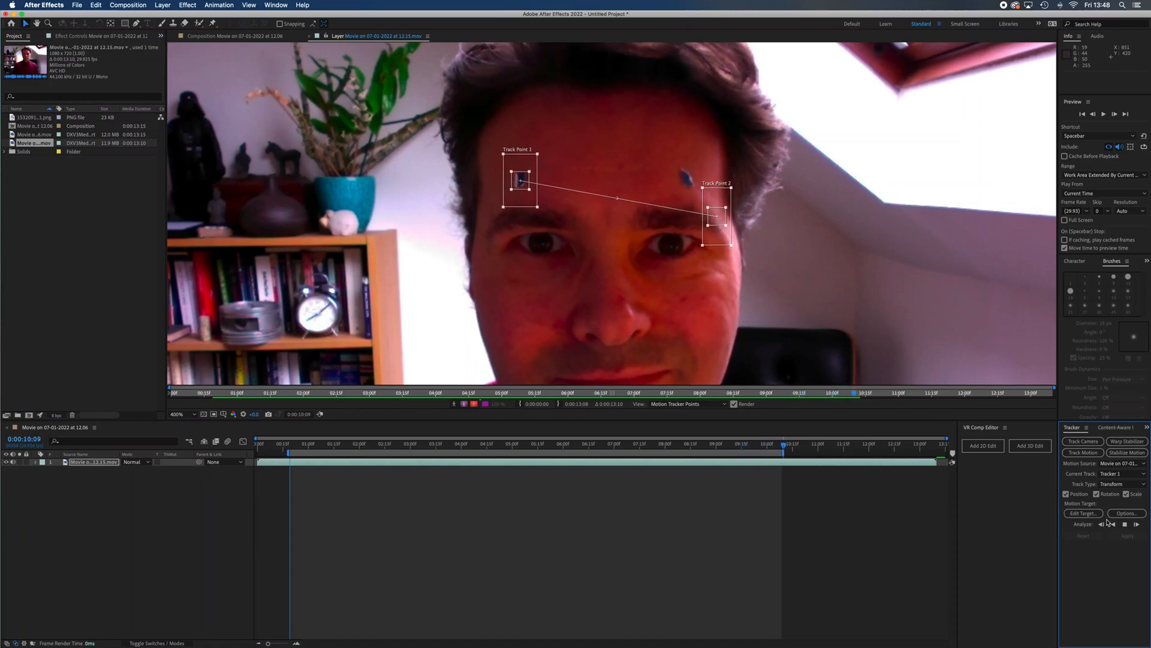
left_click(1126, 526)
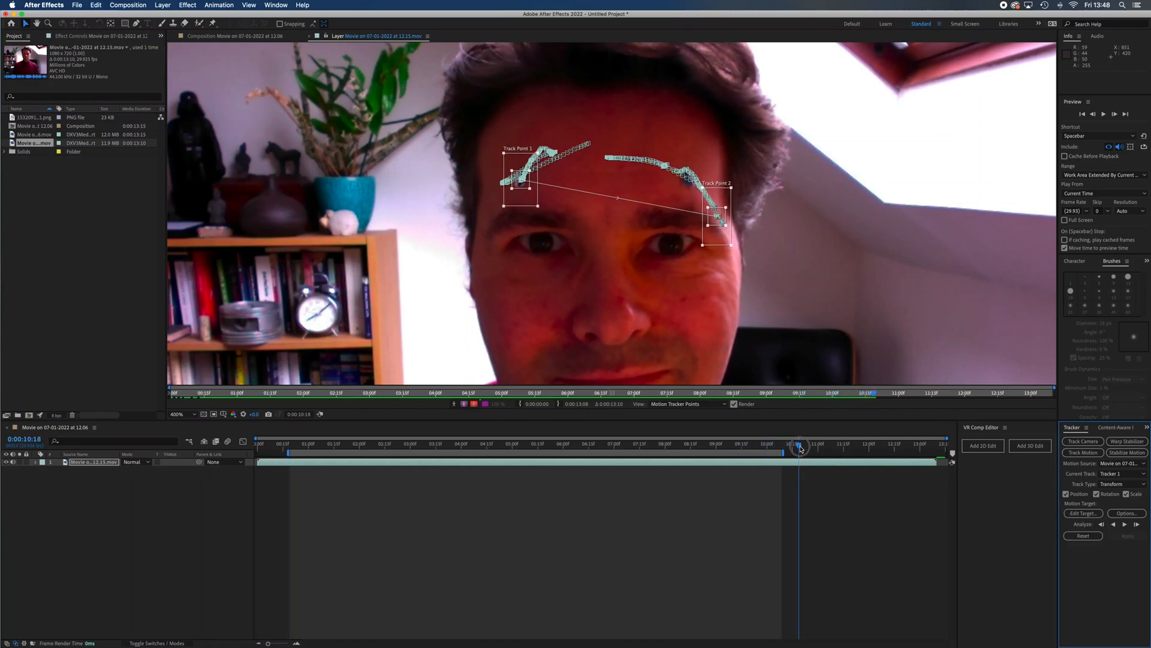
left_click_drag(799, 445, 291, 431)
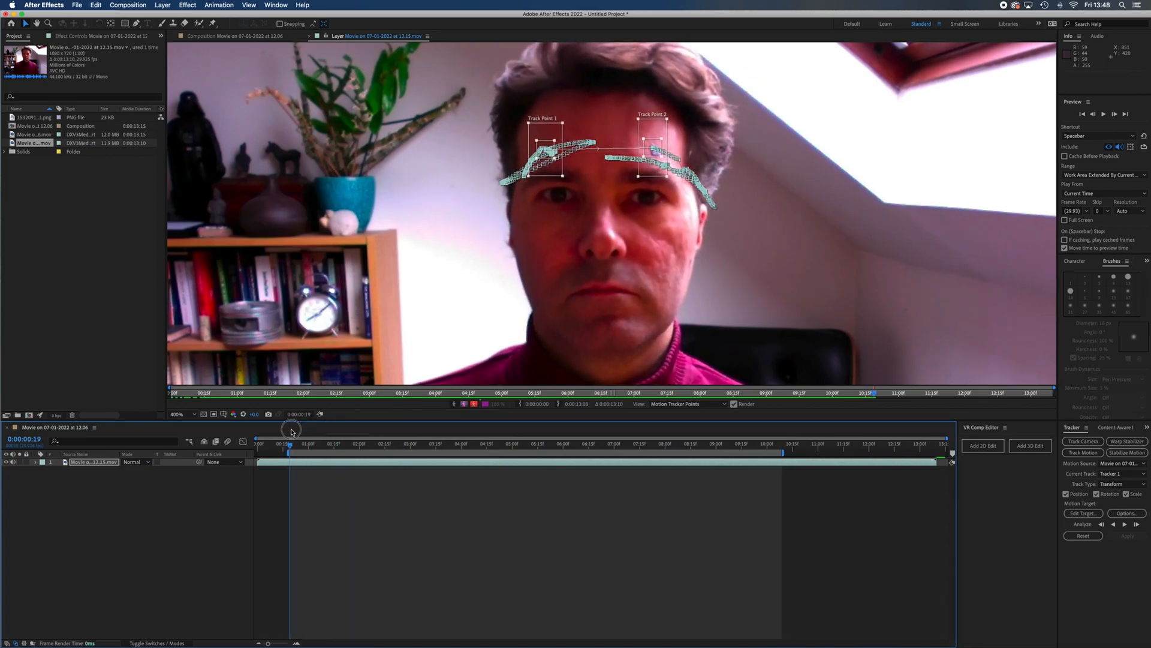
- Shift Track Point 2 slightly downward over its forehead marker and analyze the motion forward frame by frame
scroll(657, 161, "up", 2)
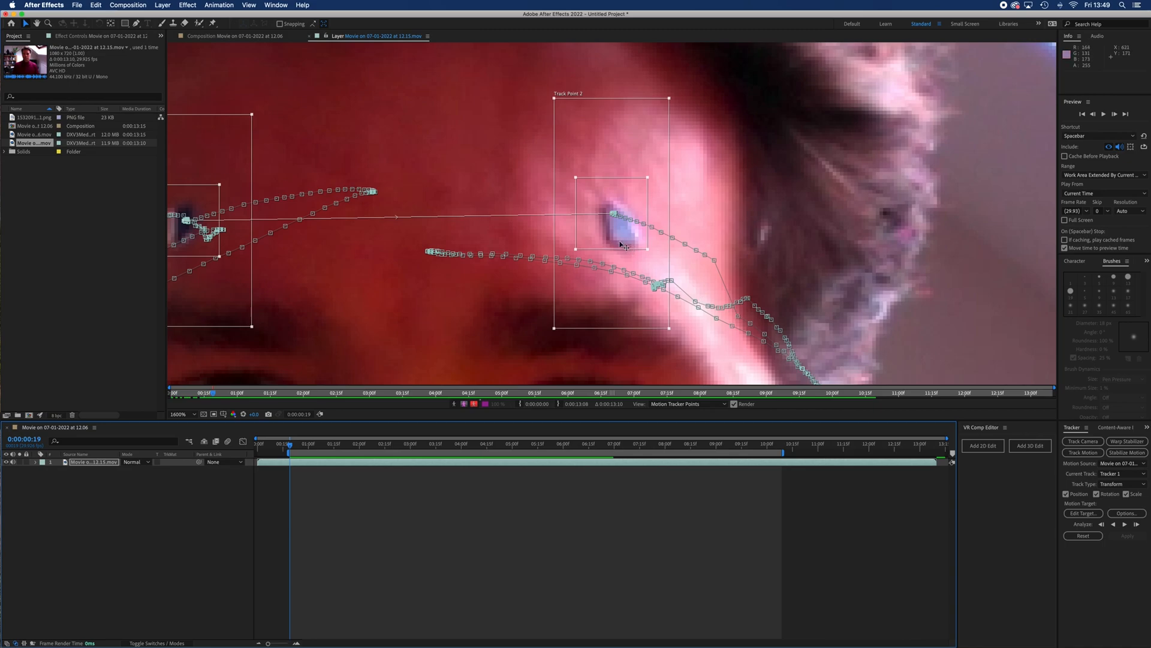
left_click_drag(621, 243, 620, 246)
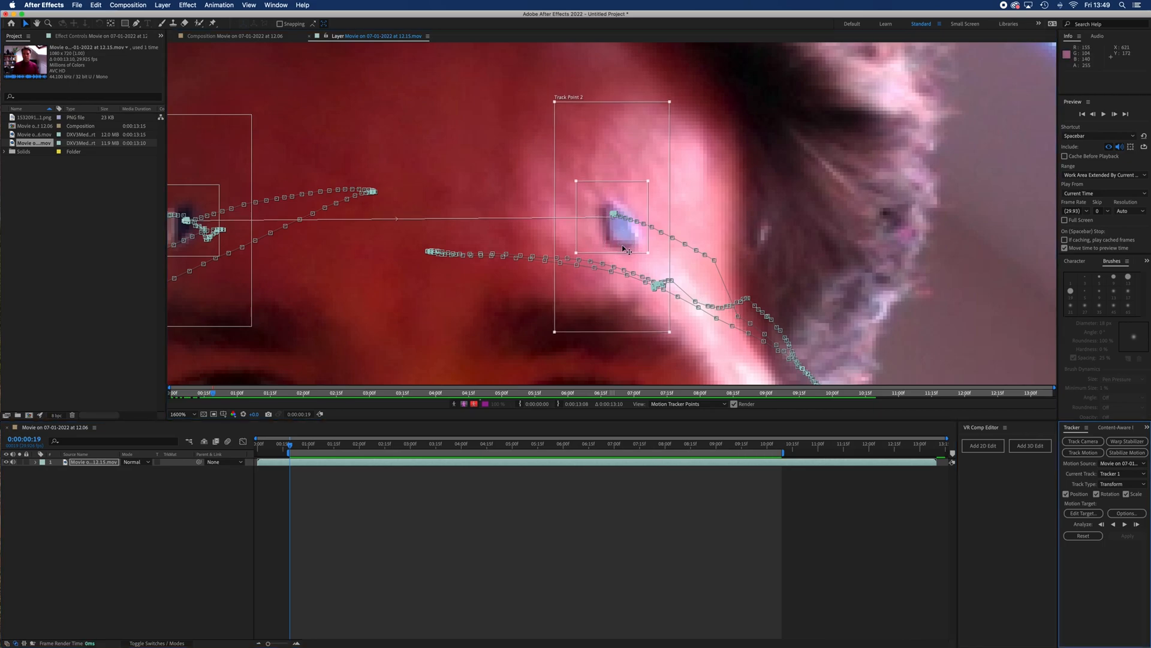
left_click(1137, 524)
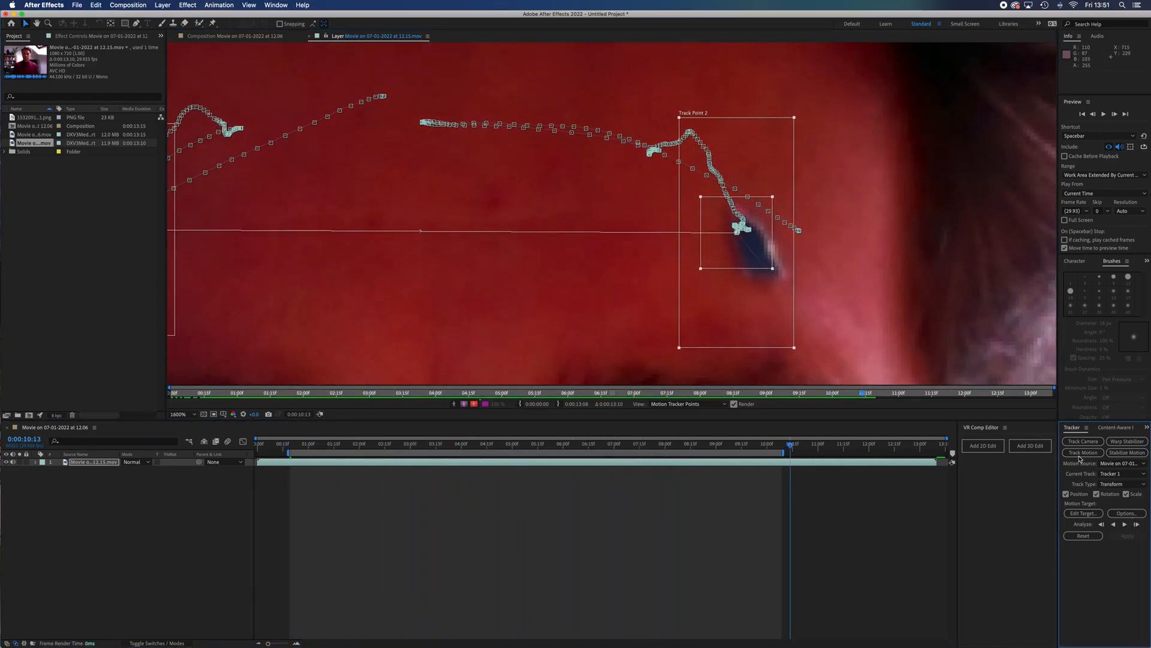
- Move the playhead back to 0:00:10:07, at the end of the work area
key("comma")
key("comma")
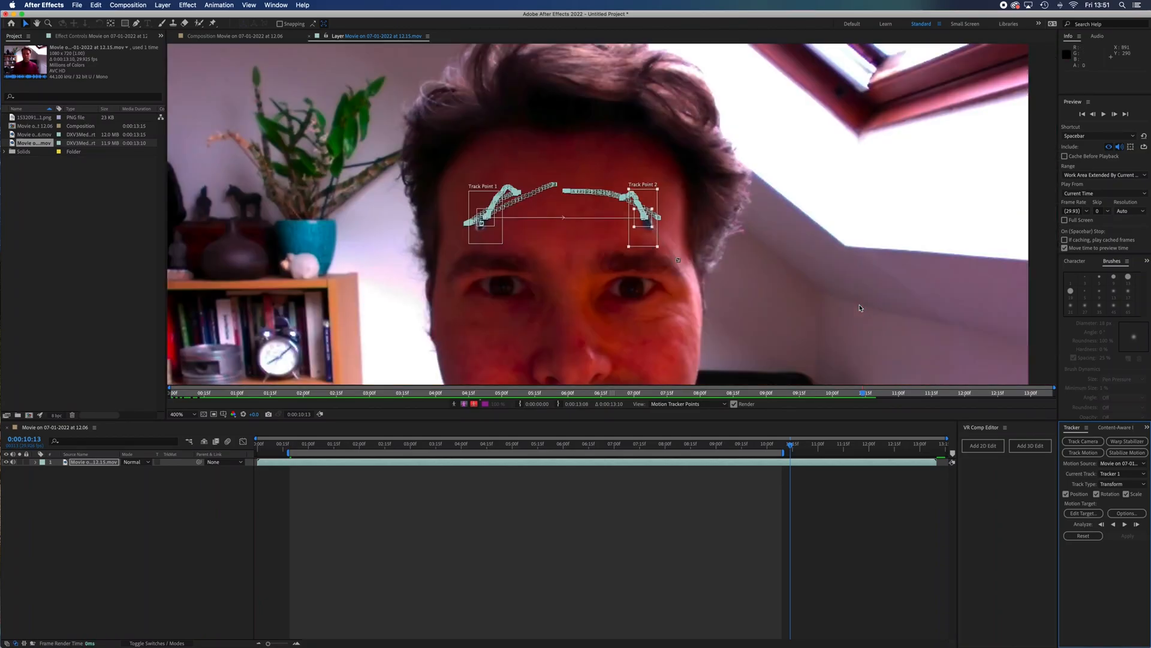
key("comma")
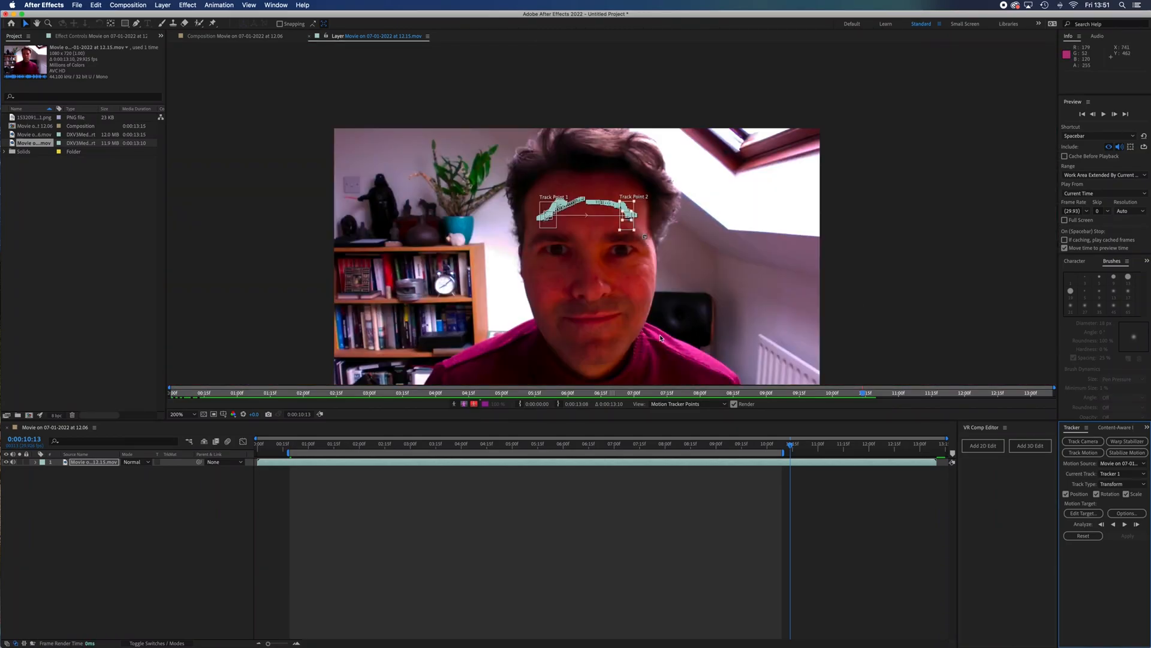
left_click_drag(630, 337, 652, 271)
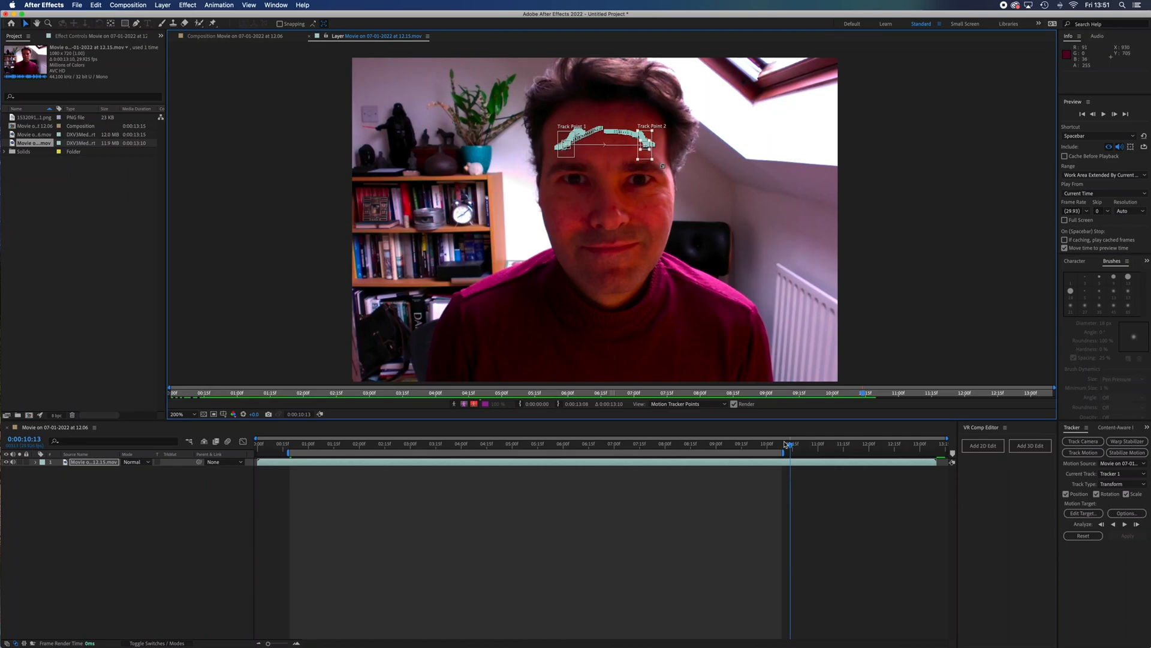
left_click_drag(793, 449, 782, 448)
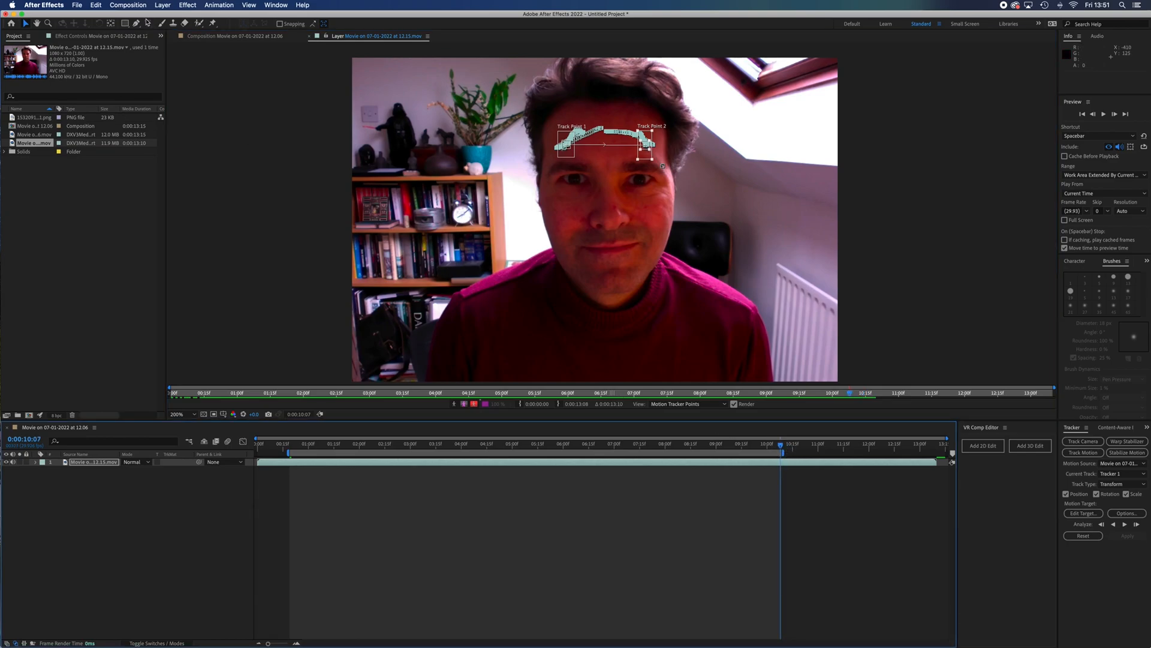
- Add a new null object to the composition
left_click(171, 6)
mouse_move(175, 18)
left_click(292, 28)
left_click(857, 470)
left_click(162, 5)
mouse_move(170, 17)
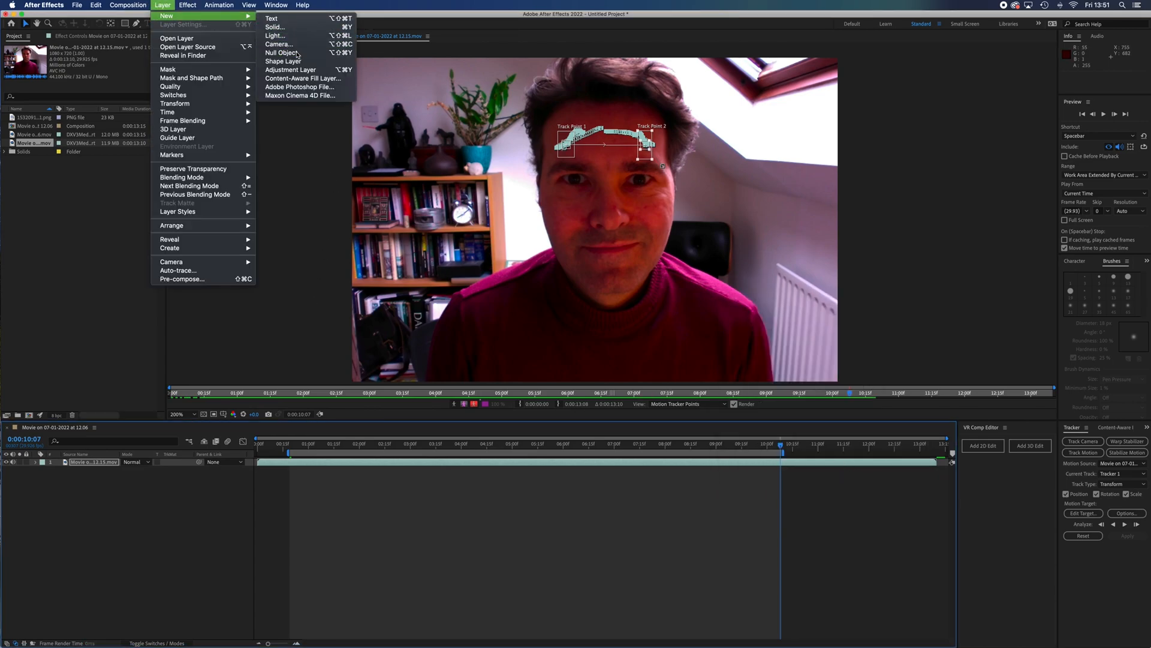
left_click(282, 55)
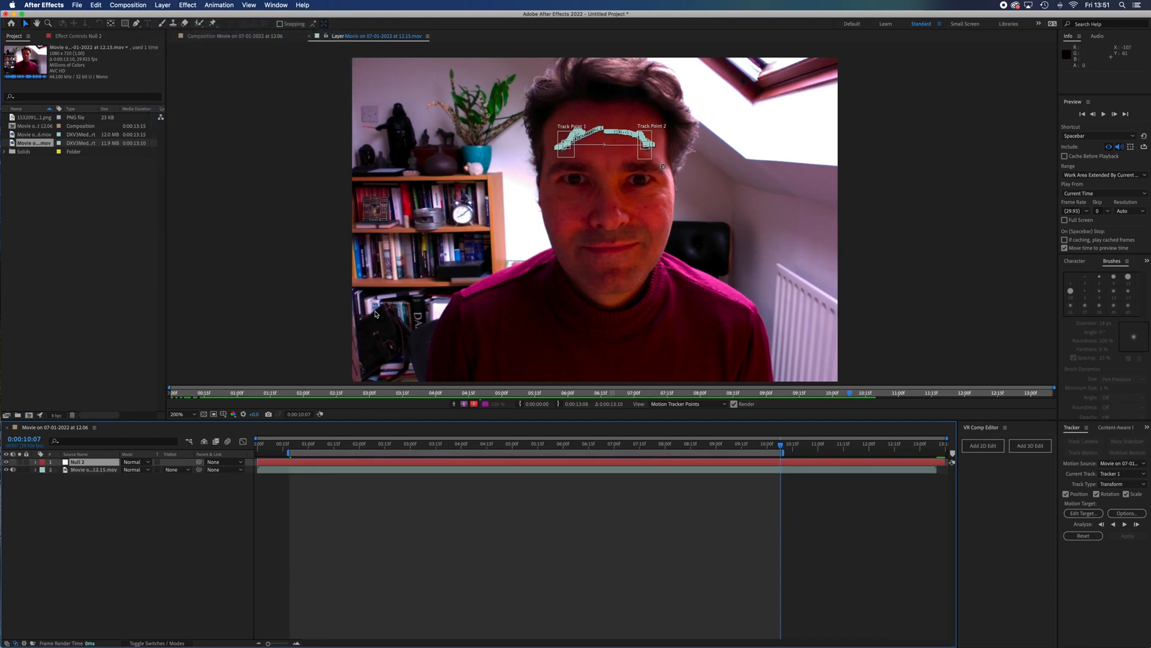
- Set the new null as the motion target and apply the tracking data to it
left_click(1082, 514)
left_click(636, 360)
left_click(1128, 535)
left_click(606, 344)
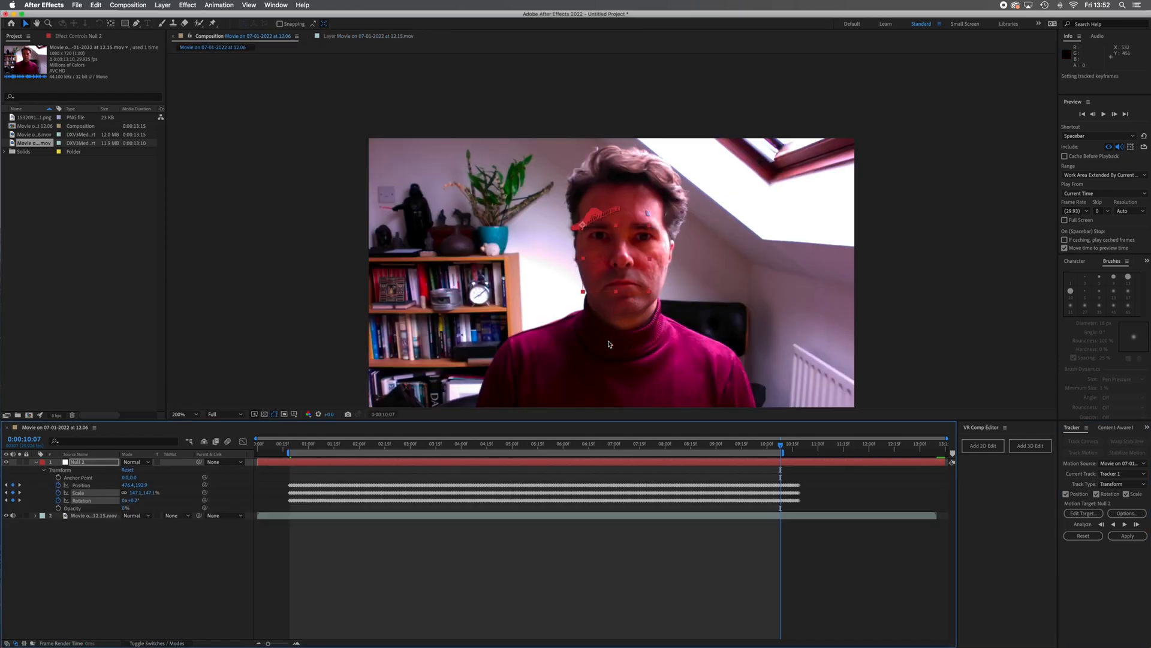
- Add the pixel sunglasses PNG as the top layer of the composition and collapse the null's properties
left_click(32, 223)
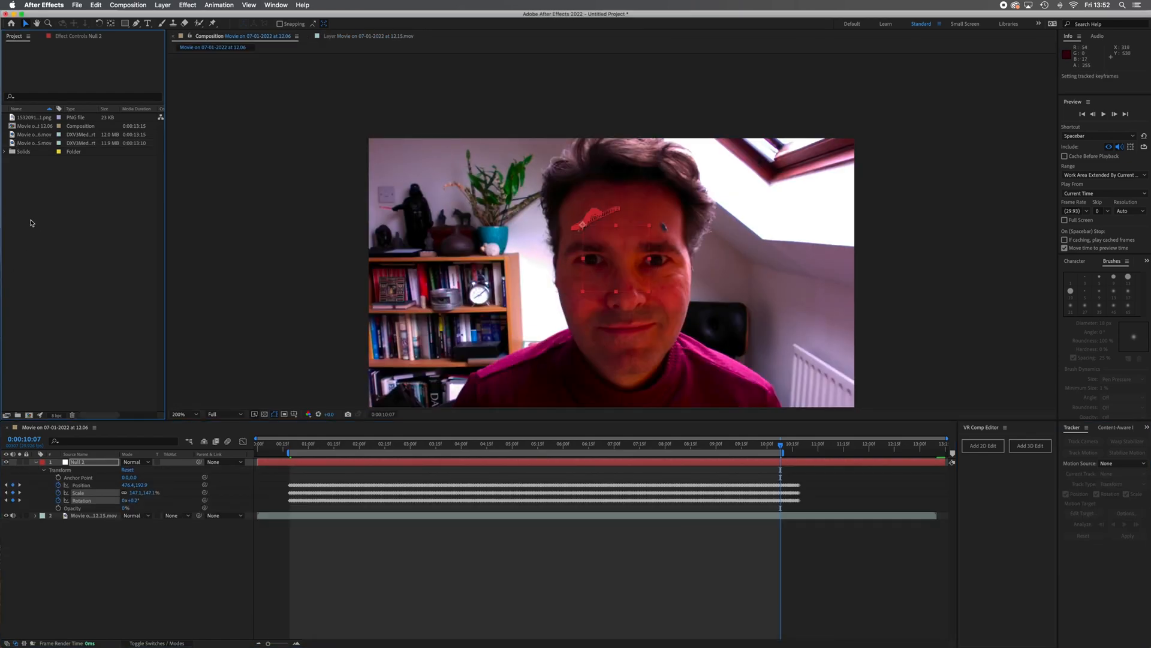
left_click_drag(19, 122, 81, 462)
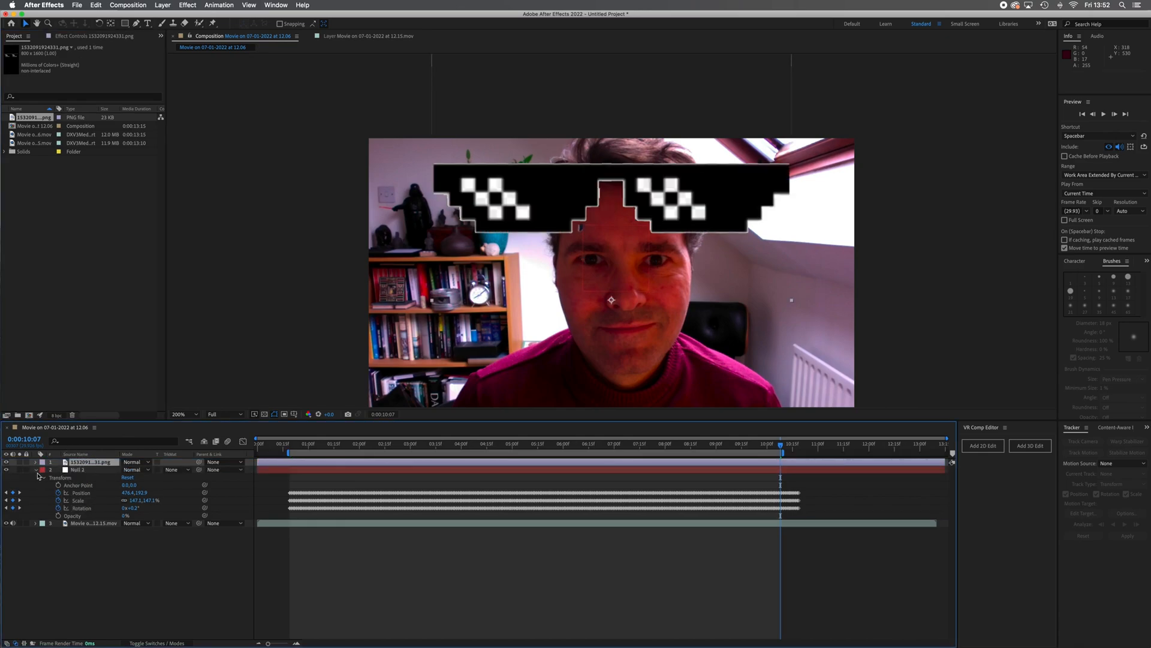
left_click(36, 469)
- Fit the sunglasses over the eyes with scale 49%, position 571, 399 and rotation -1°
left_click(36, 463)
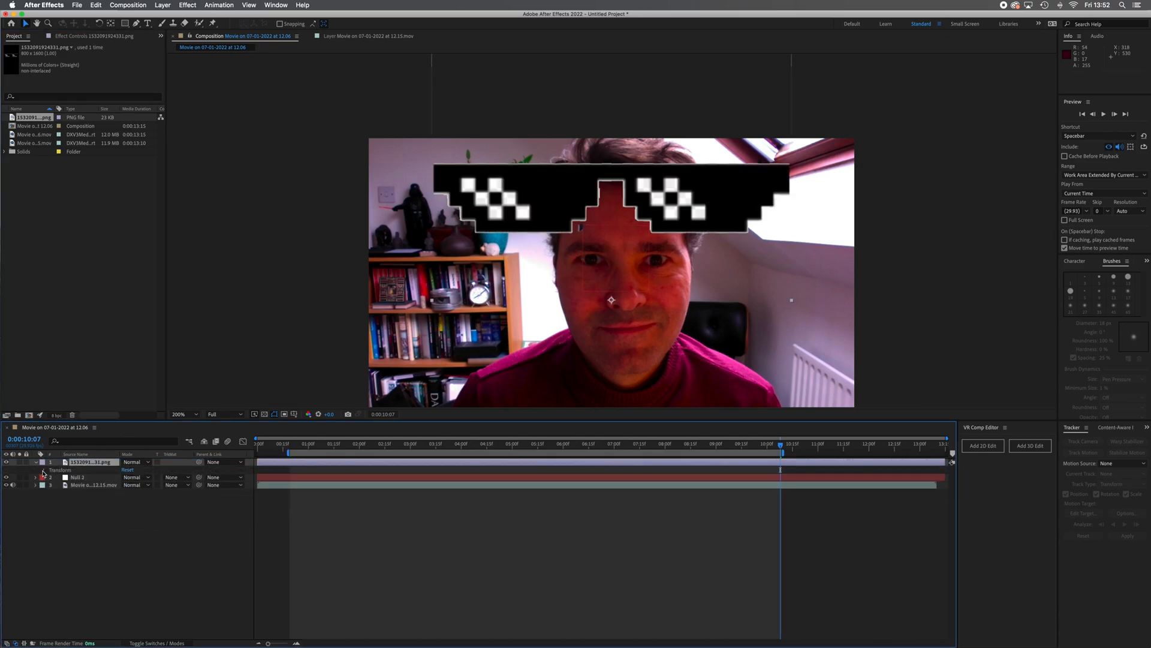
left_click(44, 470)
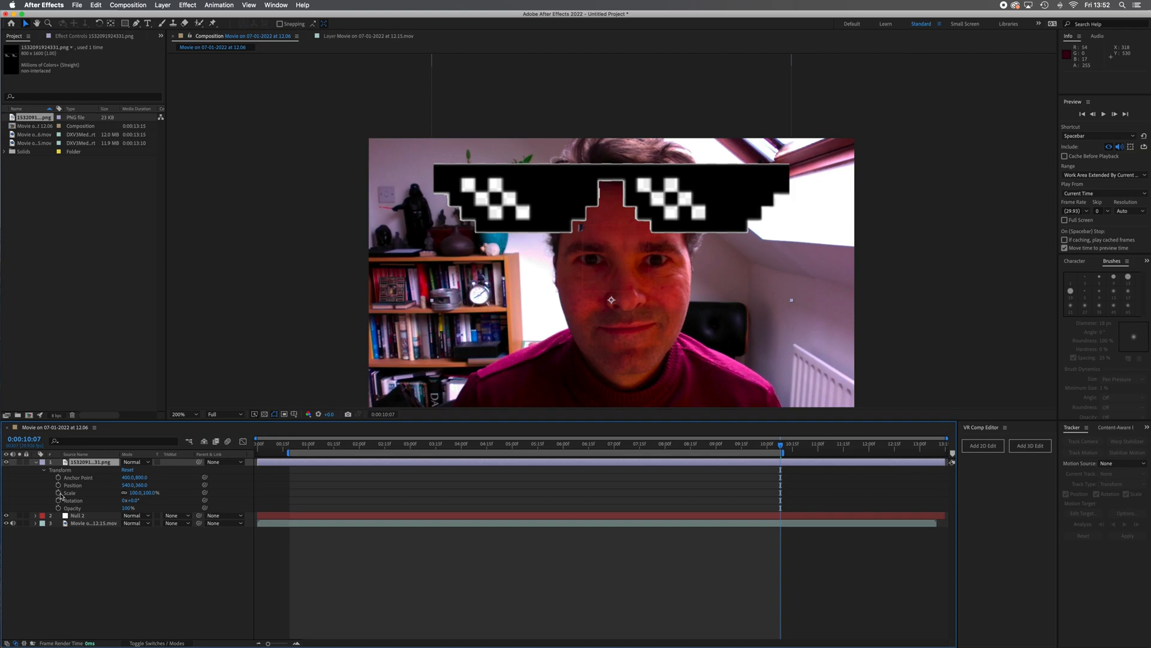
mouse_move(133, 492)
left_mouse_down()
mouse_move(103, 496)
mouse_move(155, 492)
left_mouse_up()
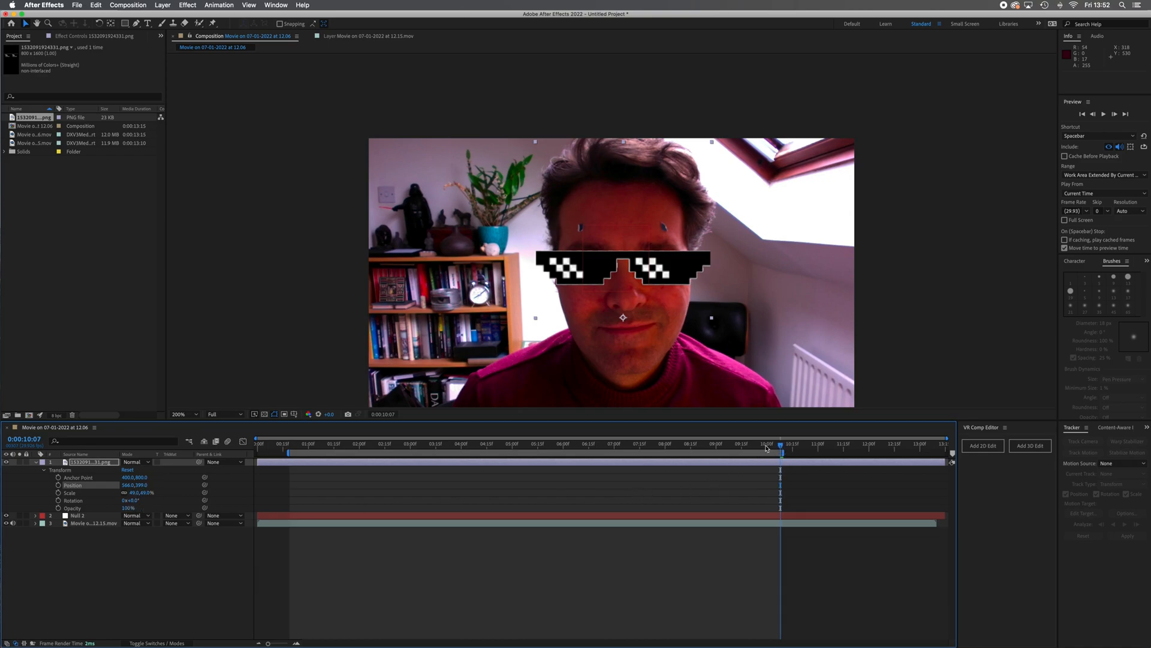
left_click_drag(135, 502, 127, 486)
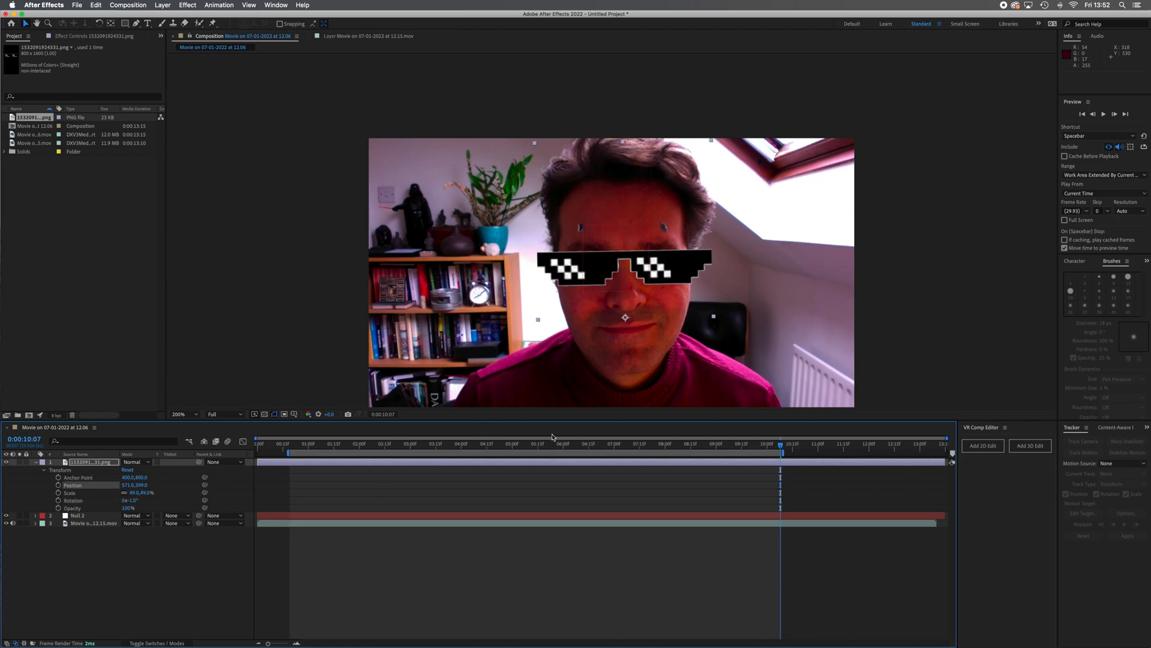
- Parent the sunglasses layer to Null 2 and preview the tracked result from 0:00:00:19
left_click_drag(198, 462, 84, 516)
left_click_drag(782, 449, 290, 461)
key("space")
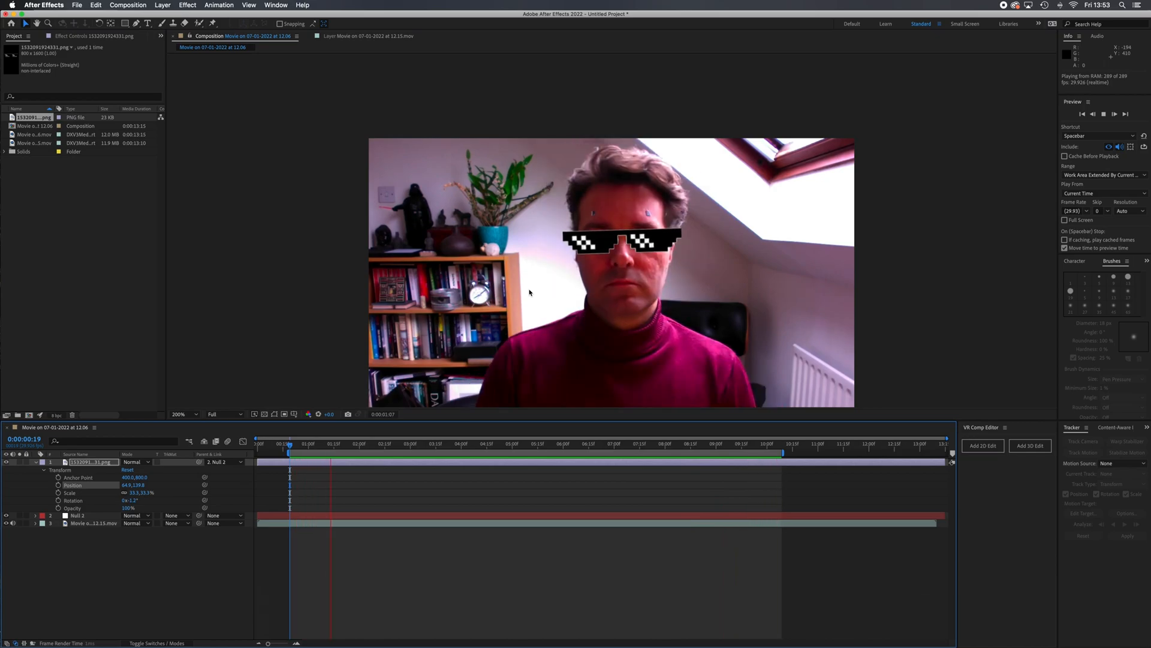
key("space")
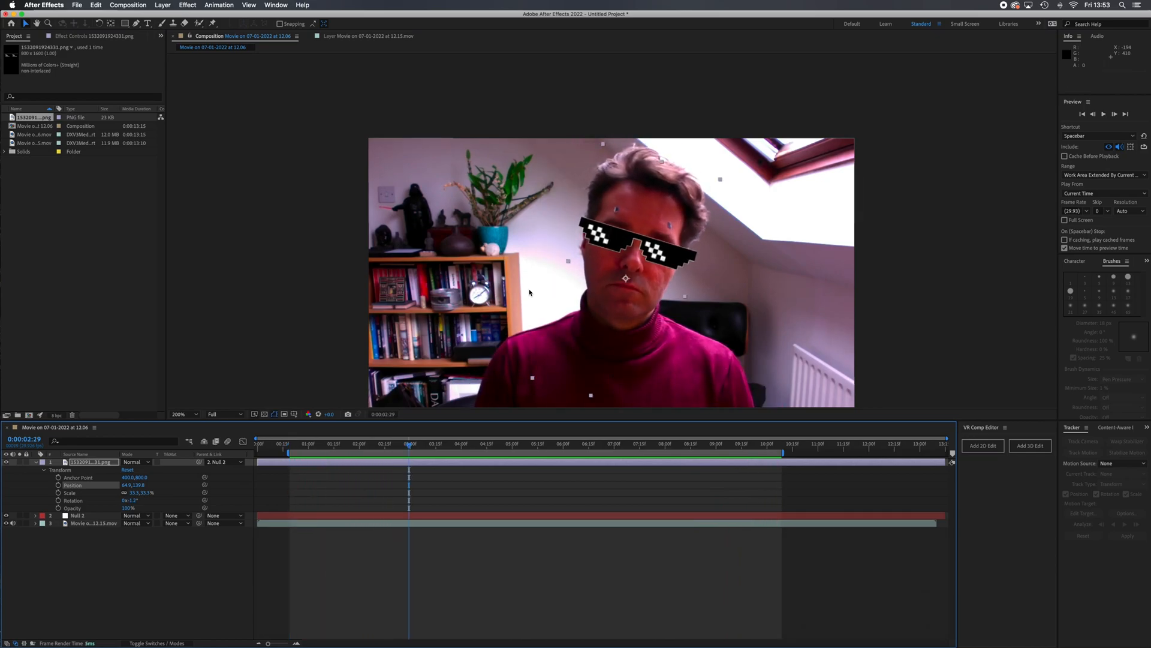
left_click_drag(412, 447, 291, 465)
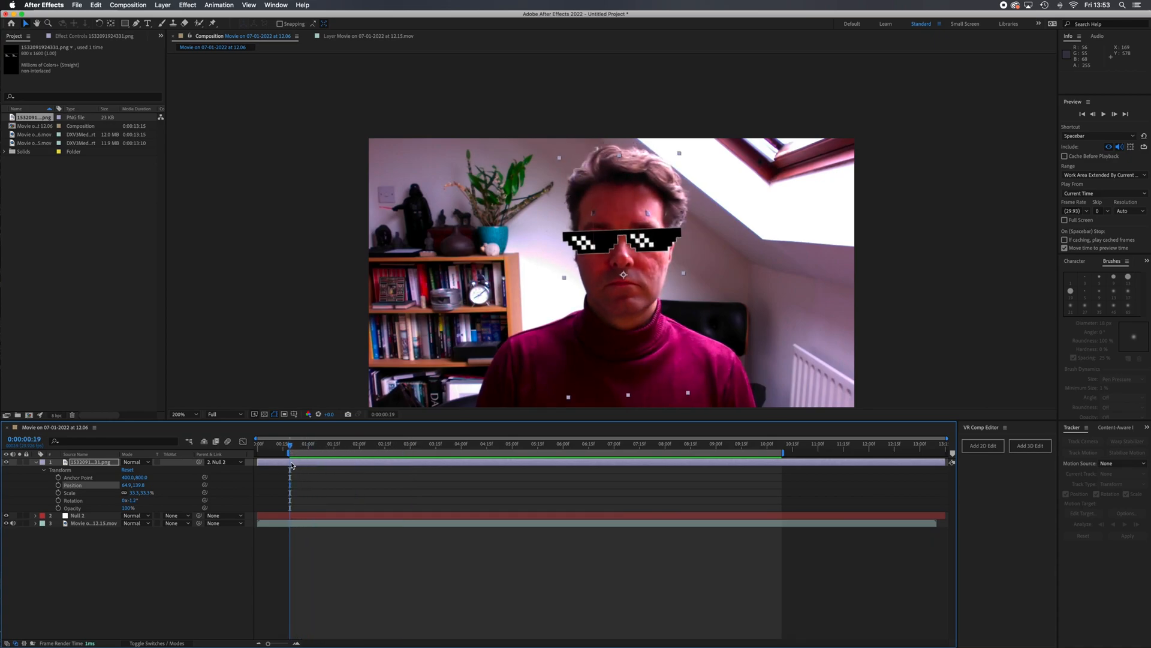
left_click(35, 463)
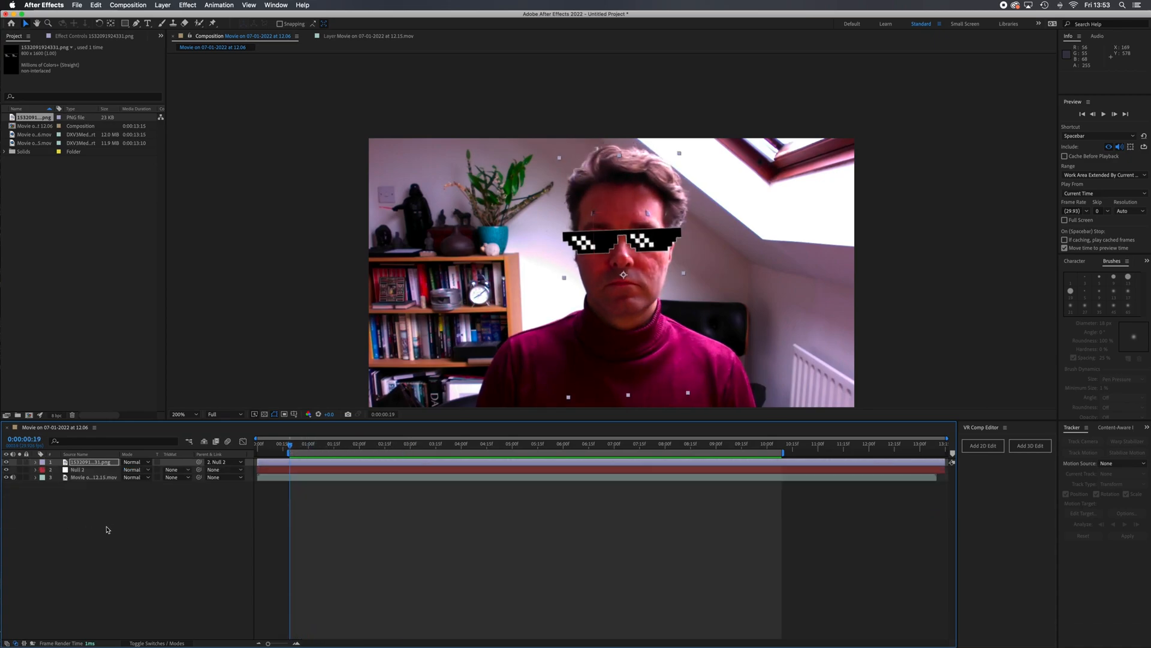
- Add another copy of the 12.15 movie footage as the top layer of the composition
left_click(26, 143)
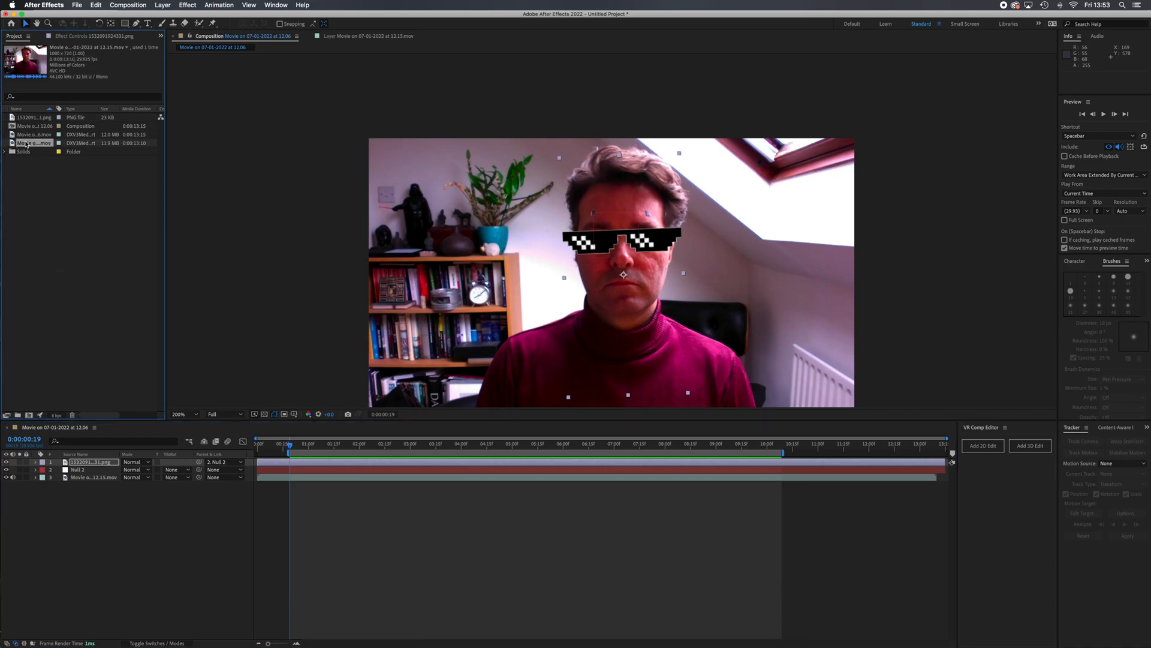
left_click_drag(12, 144, 95, 462)
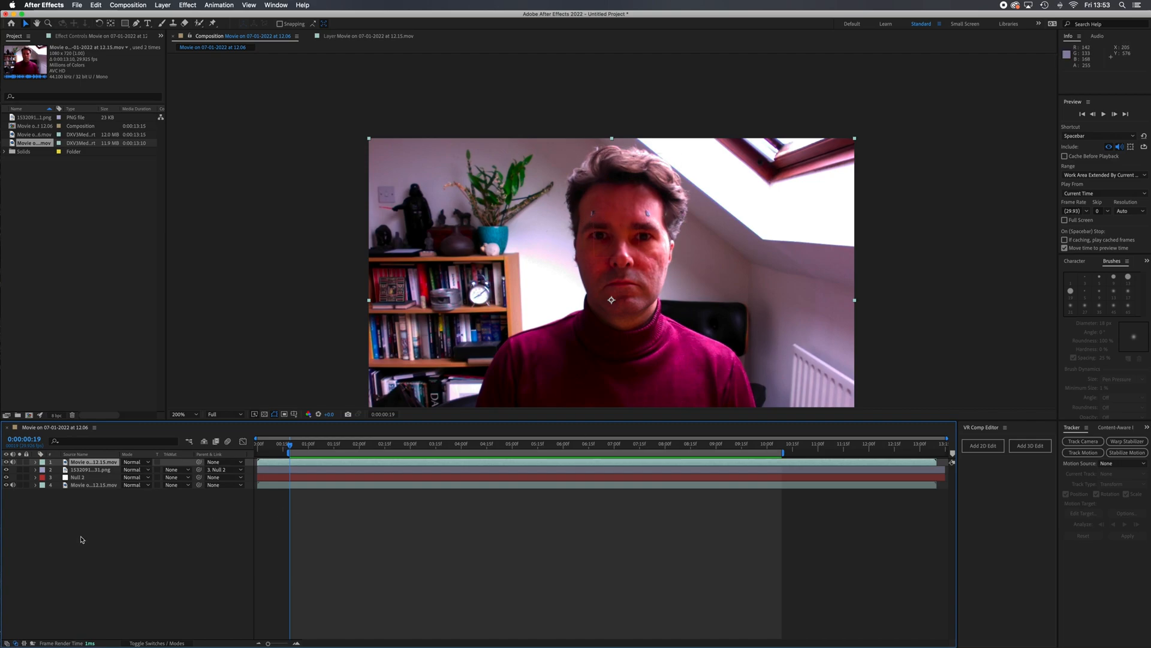
right_click(96, 464)
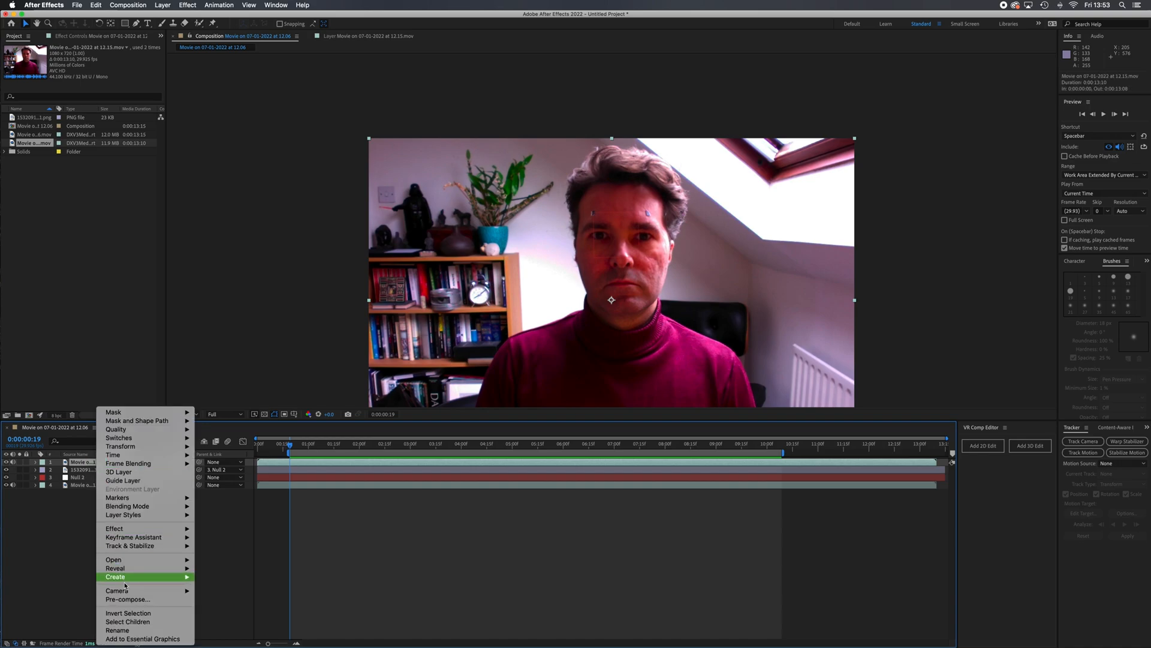
left_click(138, 599)
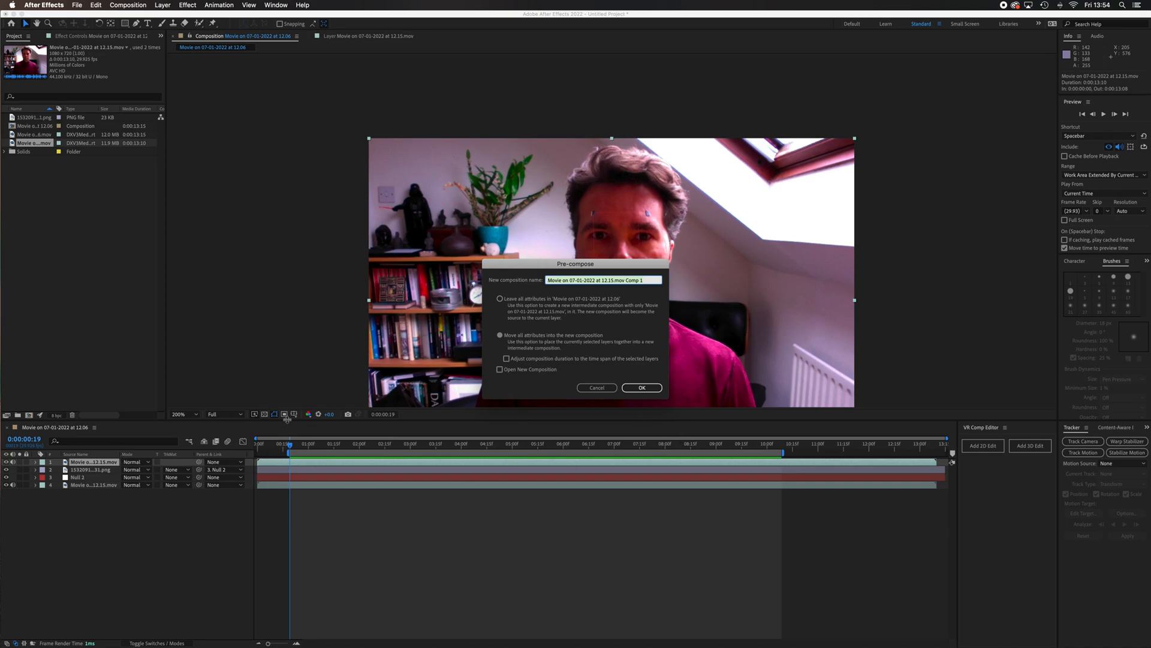
left_click(597, 388)
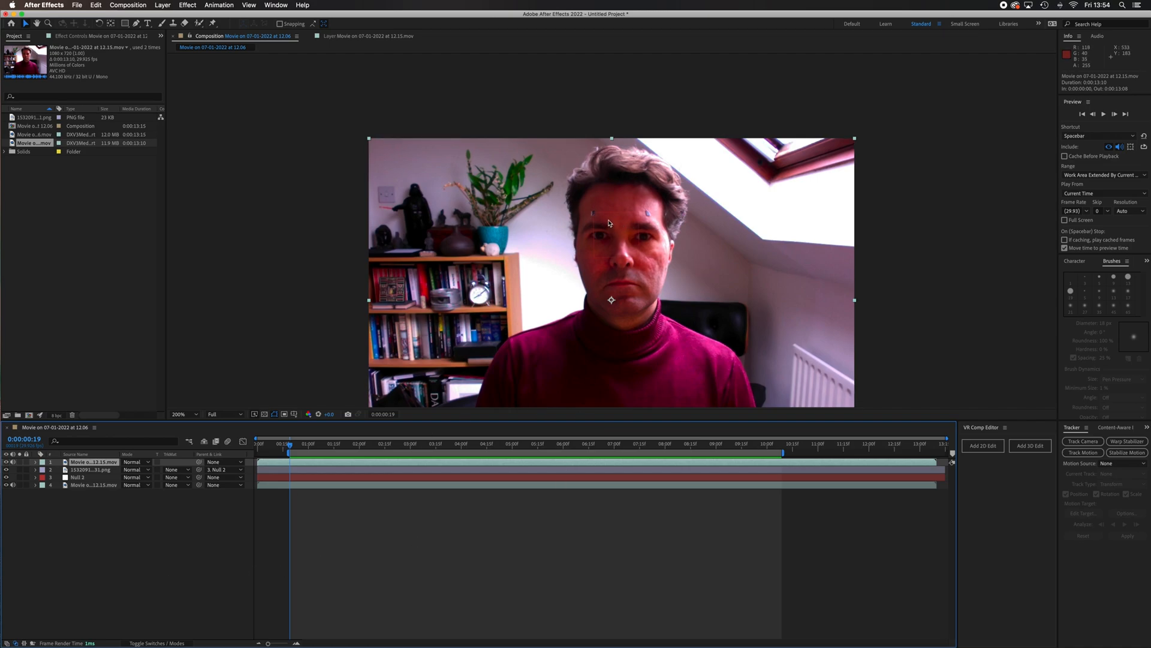
- Open the top footage layer for painting with the Clone Stamp tool, framed on the forehead markers
scroll(604, 216, "up", 4)
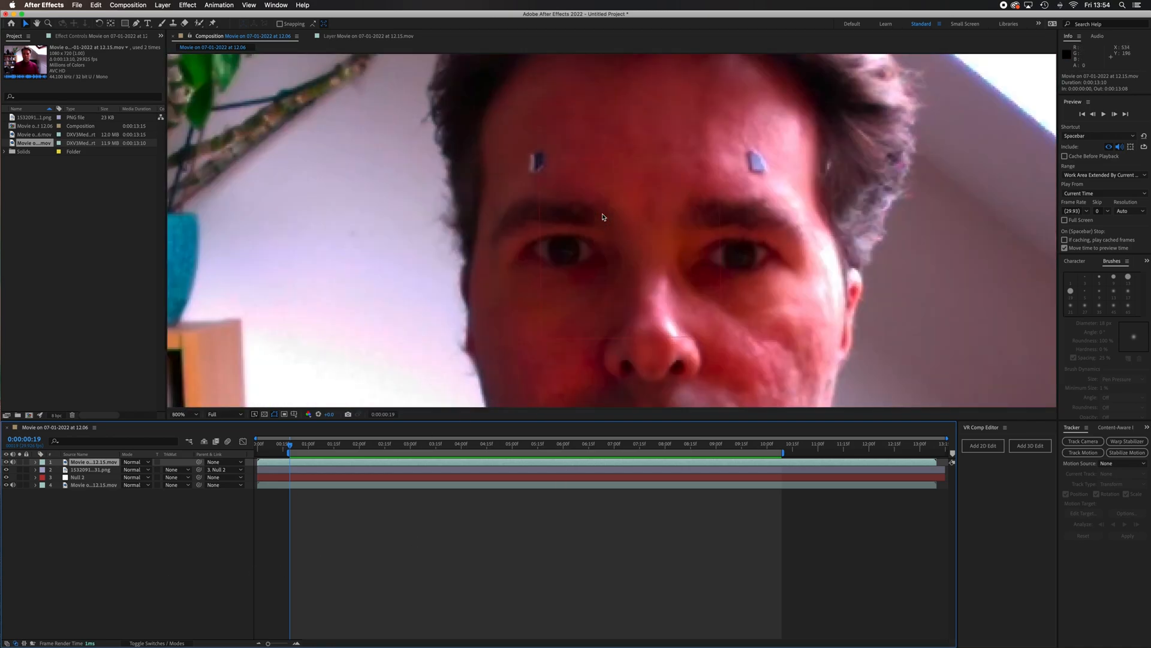
left_click(174, 23)
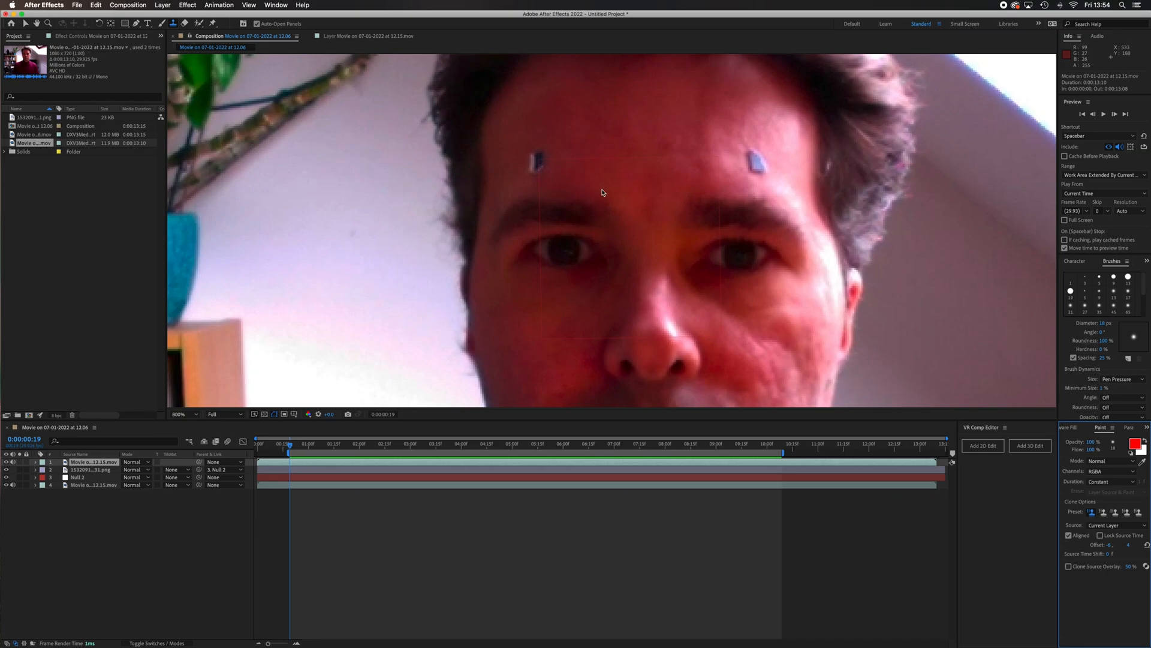
double_click(608, 151)
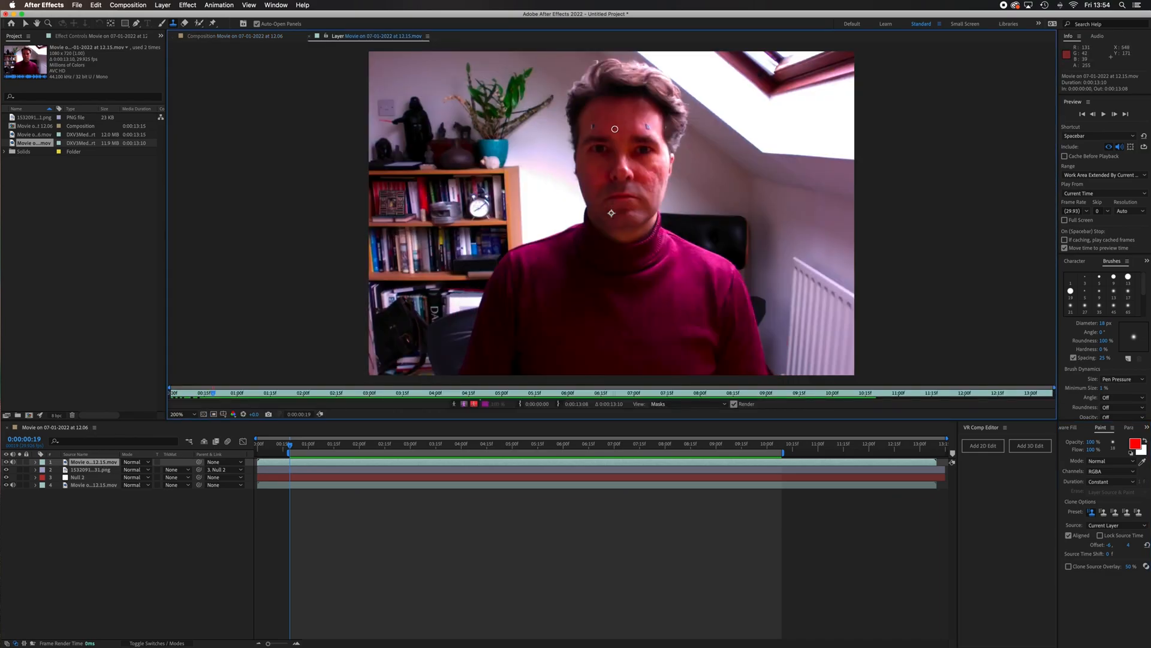
key("period")
key("period")
key("h")
left_click_drag(519, 148, 557, 332)
left_click_drag(582, 228, 584, 337)
left_click_drag(593, 266, 596, 286)
key("super+b")
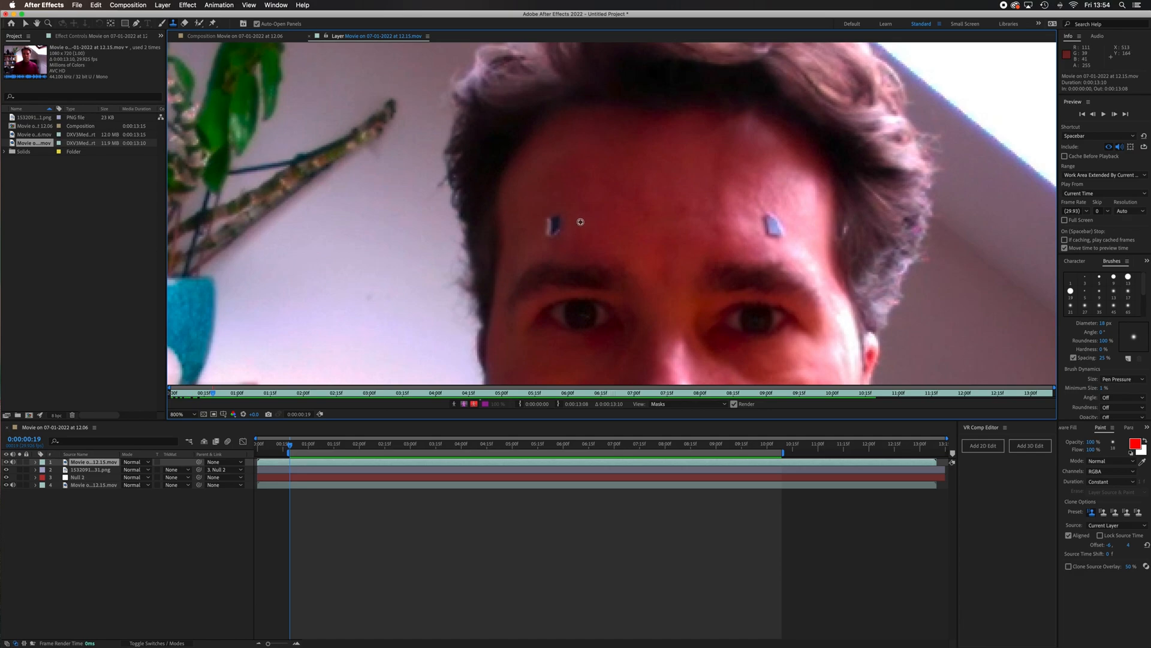
- Clone nearby skin over the left forehead marker, undoing and resampling for strokes that do not blend in
left_click(581, 221, "alt")
left_click_drag(550, 222, 553, 226)
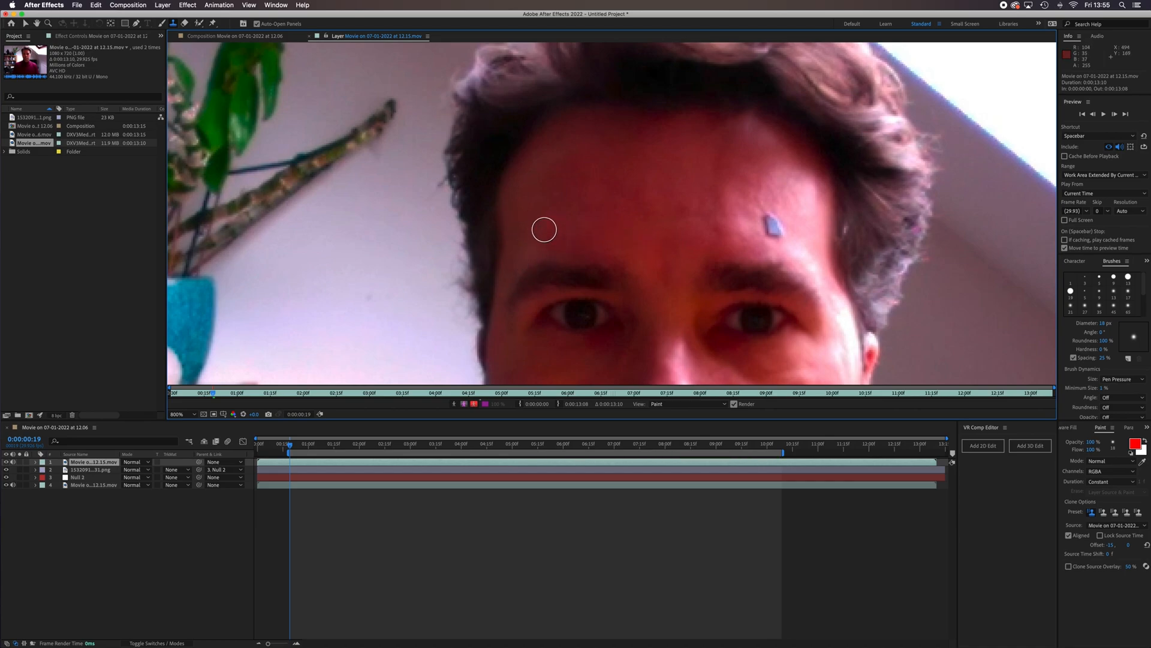
left_click(530, 222, "alt")
left_click_drag(546, 227, 549, 236)
key("super+z")
key("super+z")
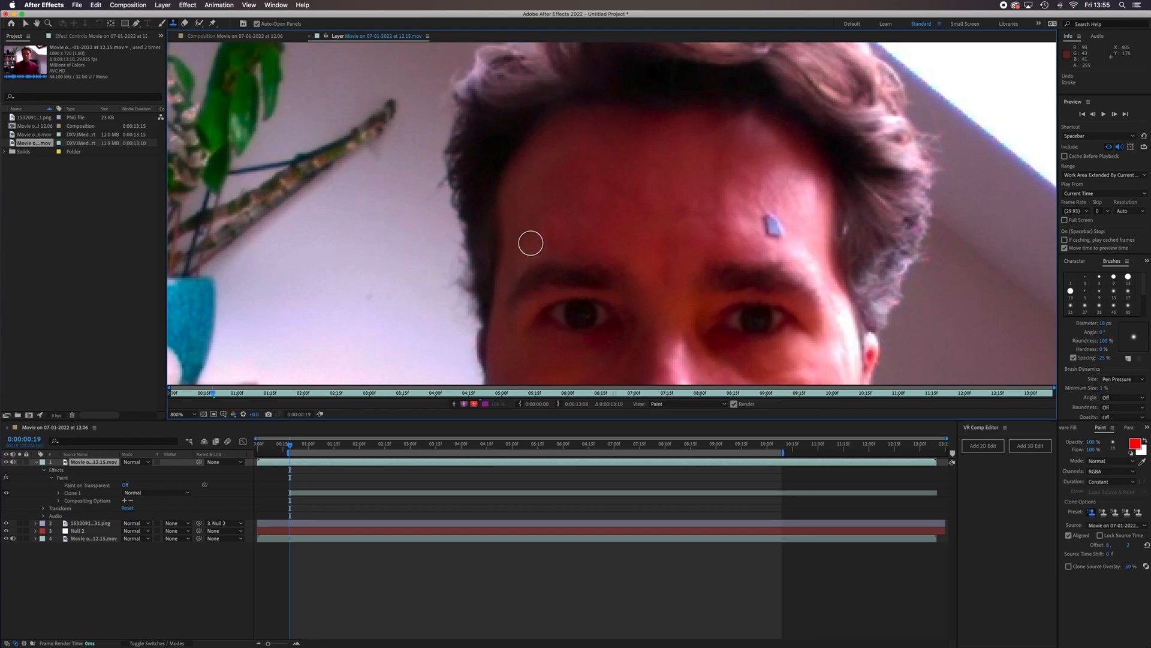
left_click(533, 244, "alt")
left_click(548, 235)
left_click(591, 287)
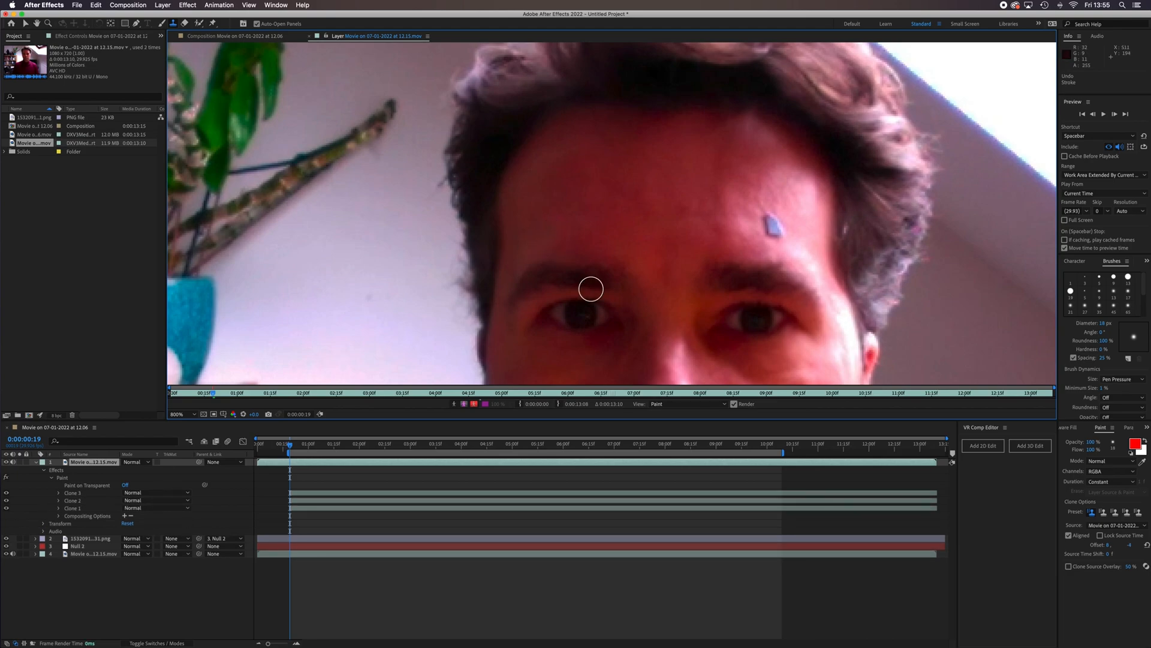
left_click(543, 225)
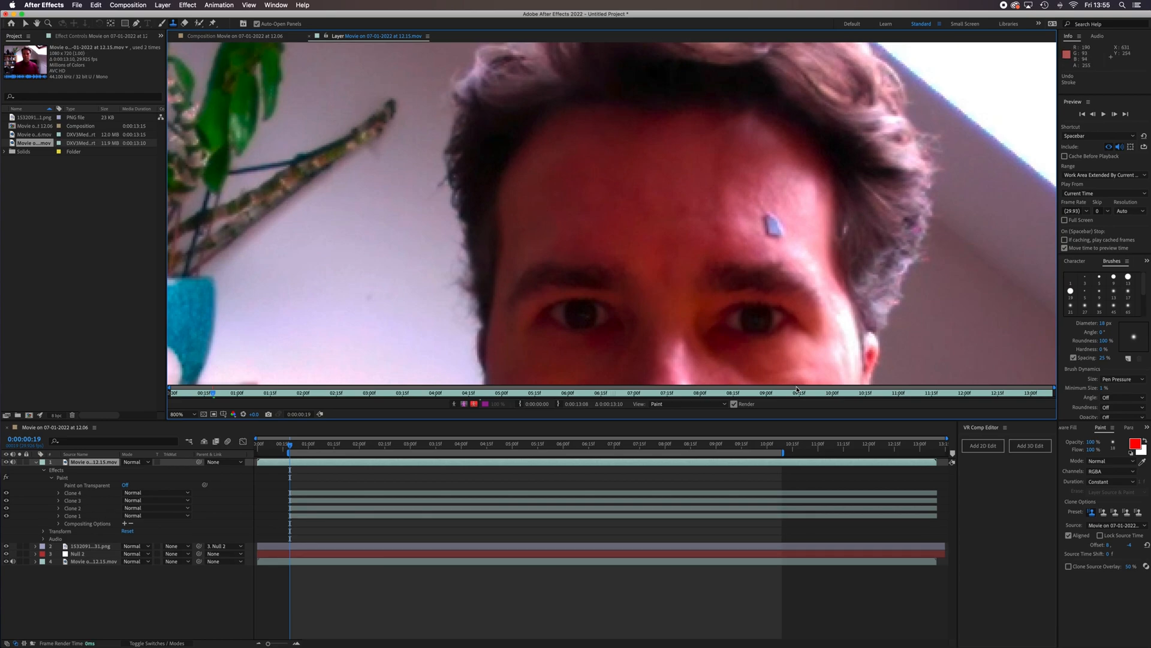
- Clone skin sampled from just above the right forehead marker over that marker
left_click(780, 194, "alt")
left_click(772, 226)
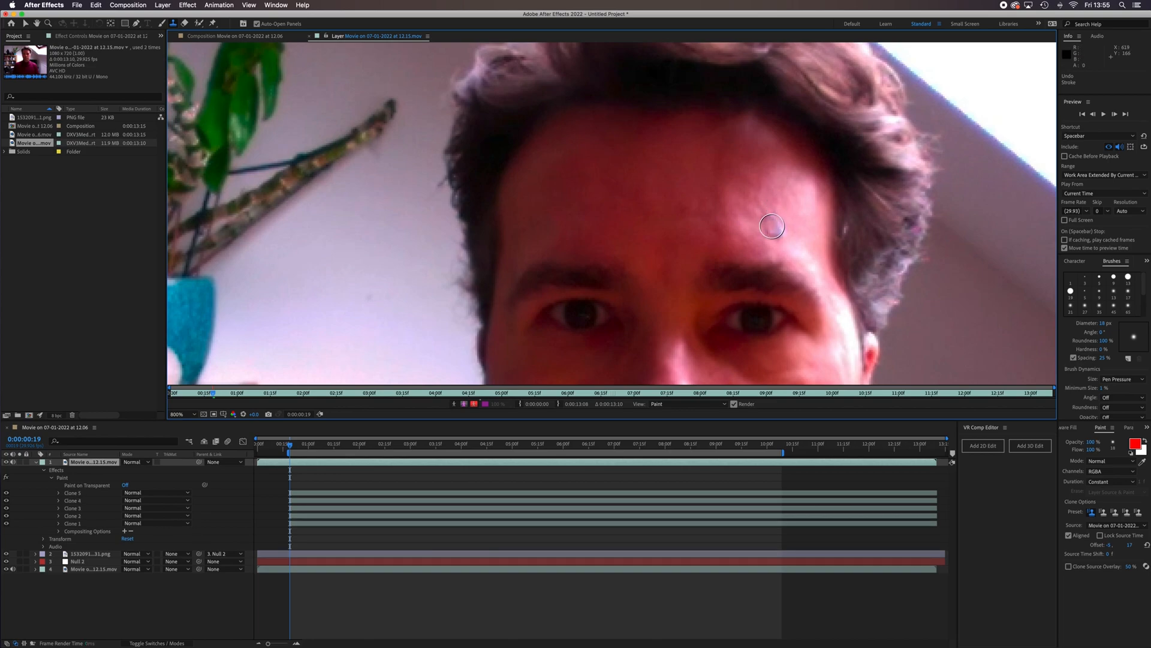
left_click(773, 227)
left_click(775, 222)
left_click(770, 223)
left_click(768, 229)
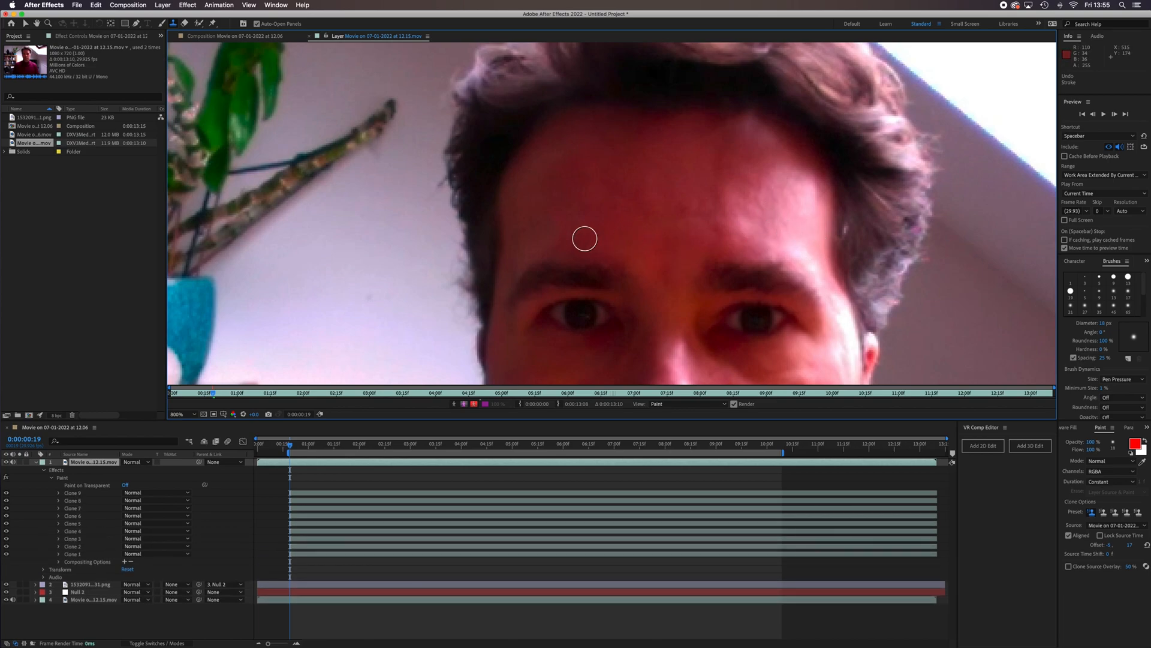
- Check the cloned forehead at 0:00:05:08 and delete the painted footage layer
key("comma")
key("comma")
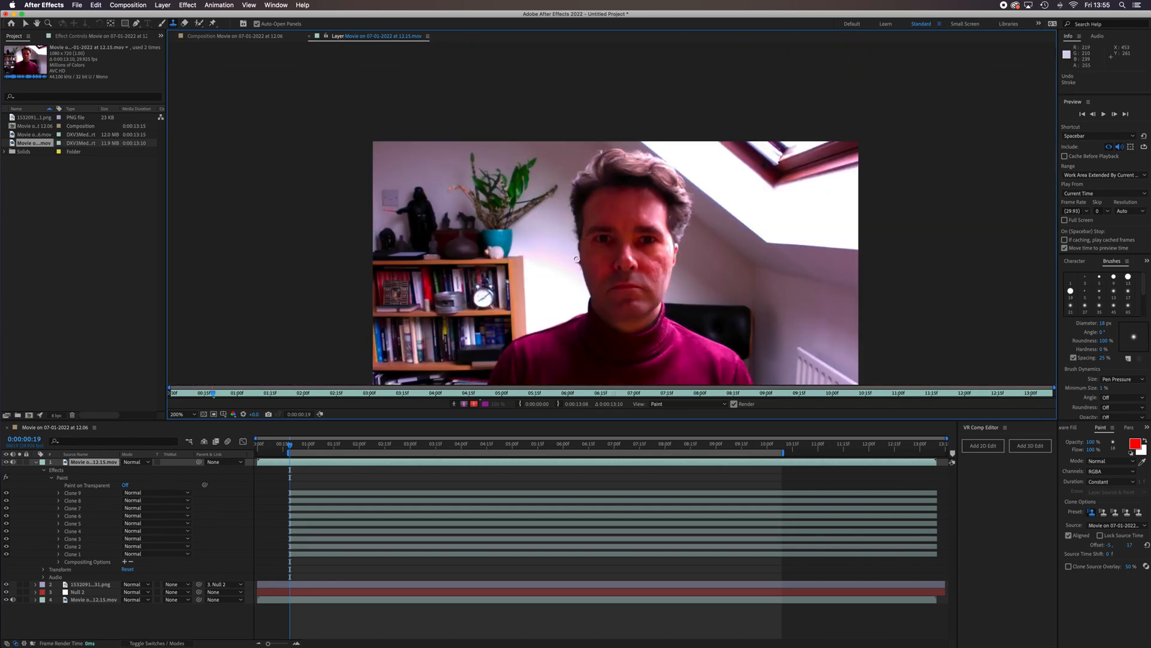
left_click_drag(292, 449, 528, 464)
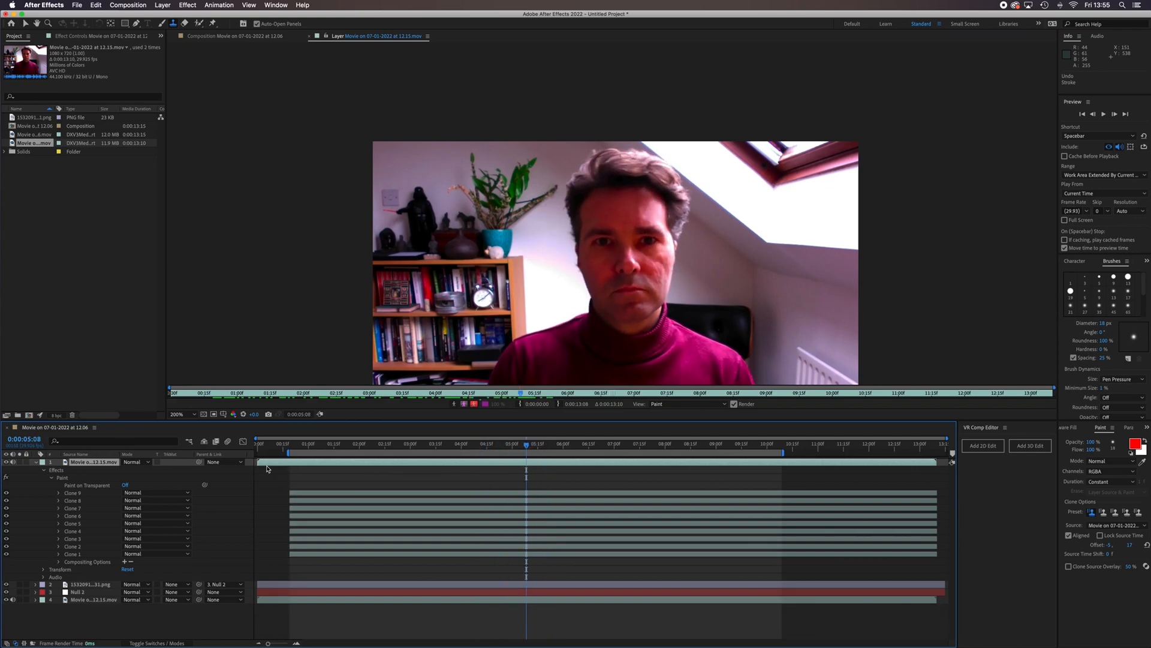
key("Delete")
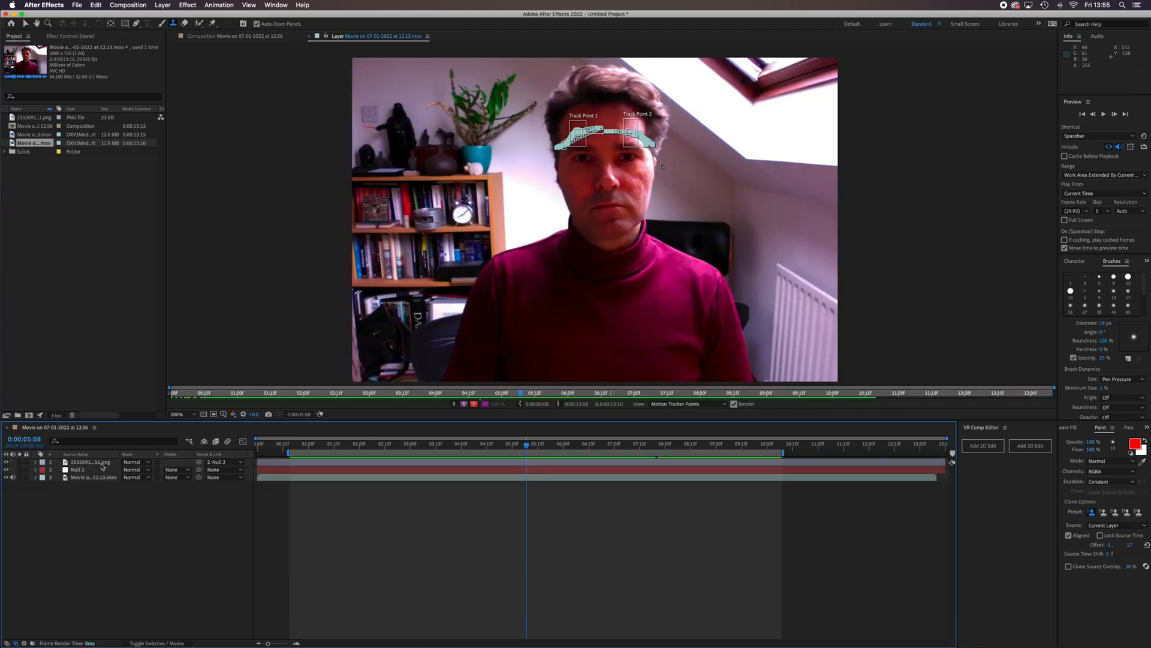
- Place the 12.15 movie above the sunglasses layer again and pre-compose it, moving all attributes into the new composition
left_click_drag(26, 146, 78, 463)
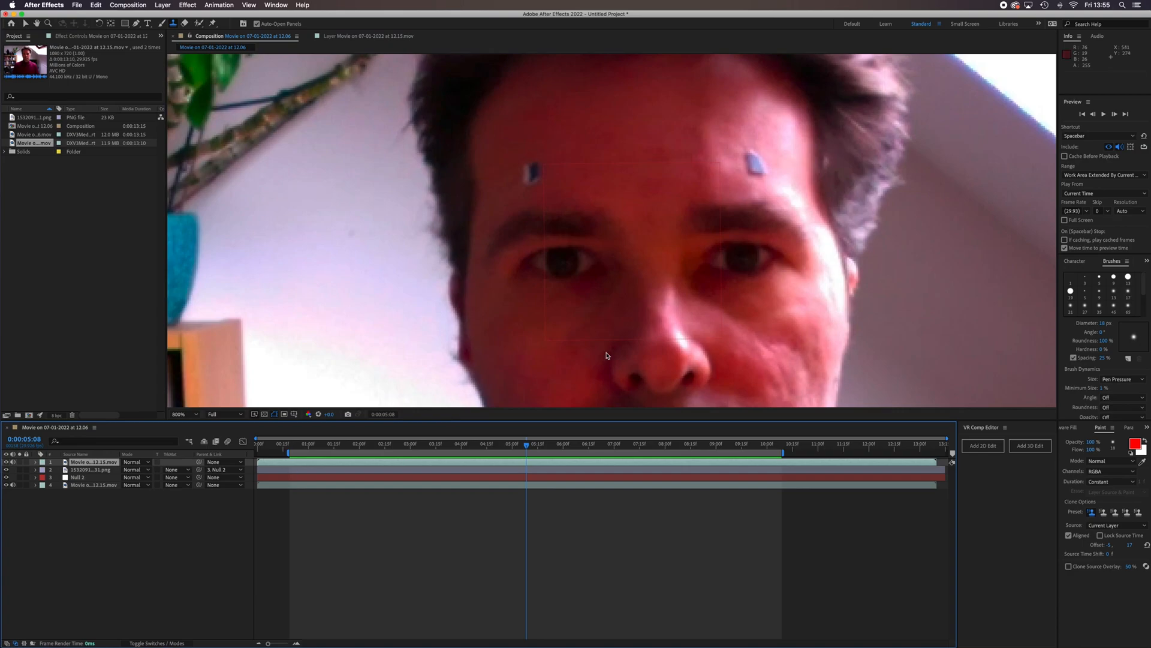
key("comma")
key("comma")
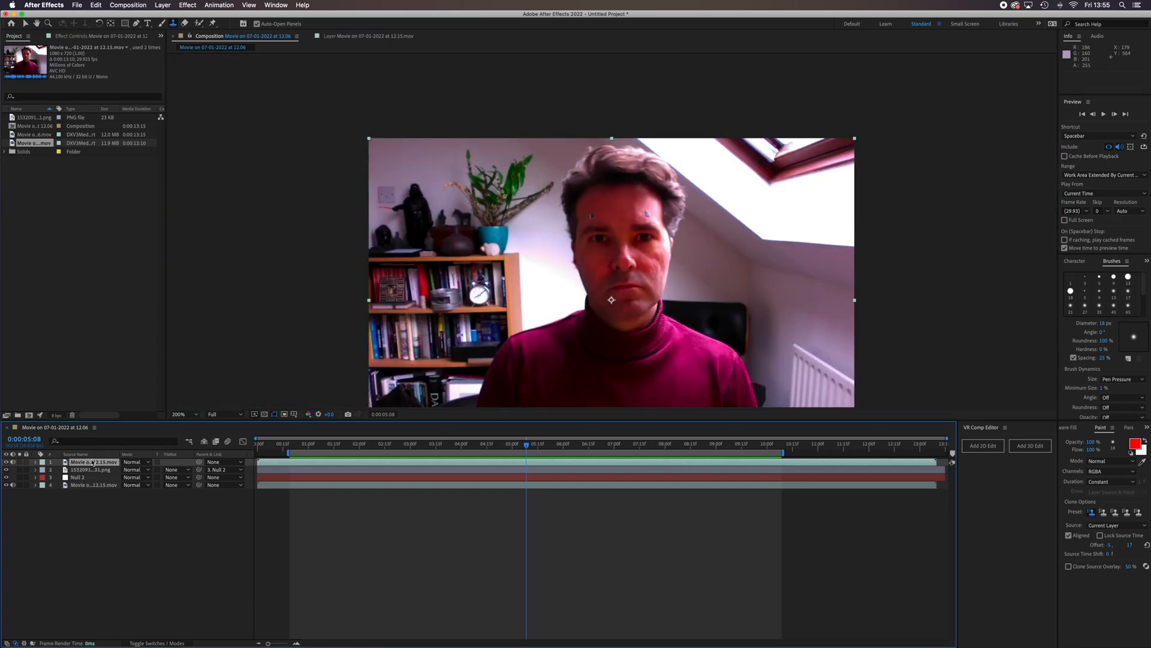
right_click(92, 462)
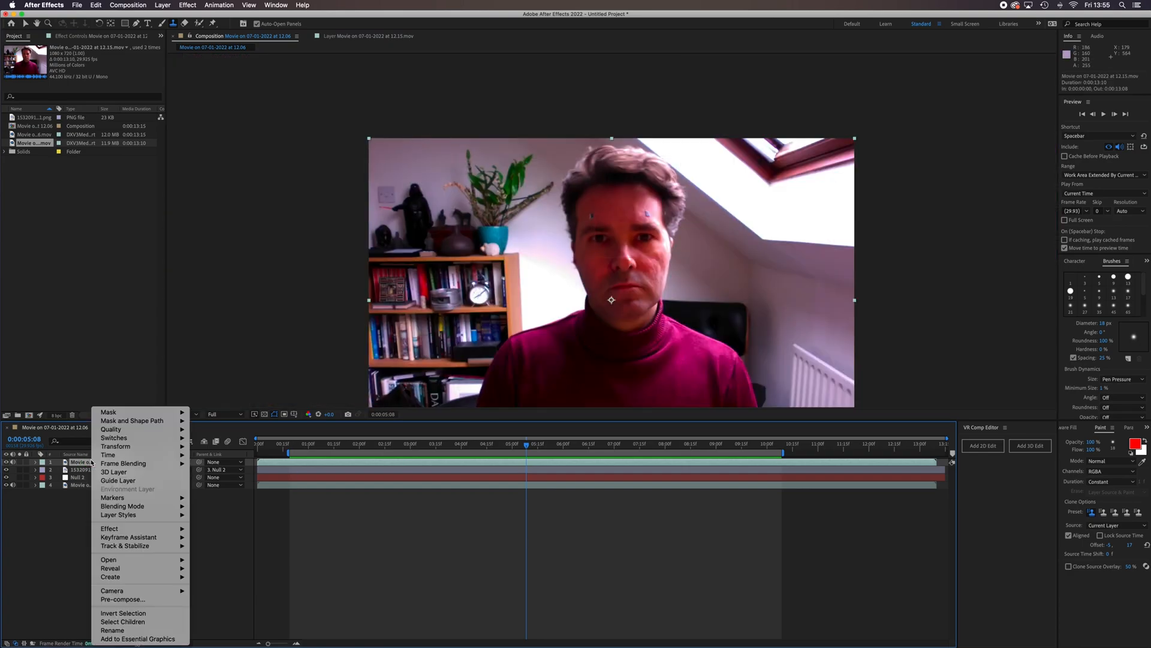
left_click(147, 599)
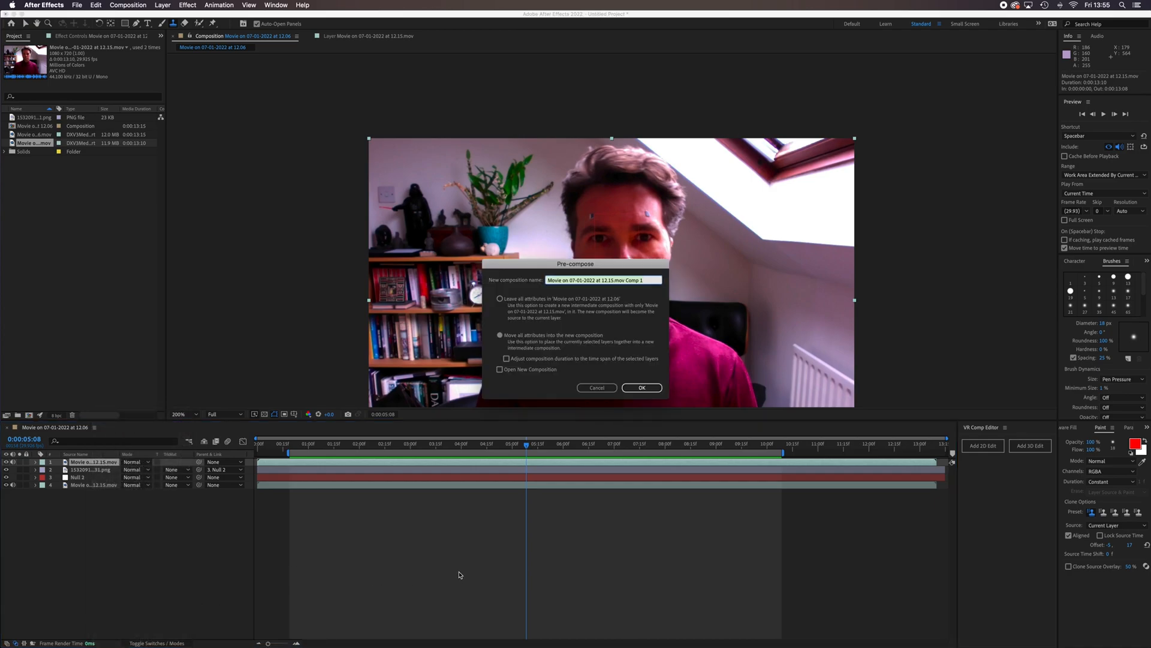
left_click(642, 388)
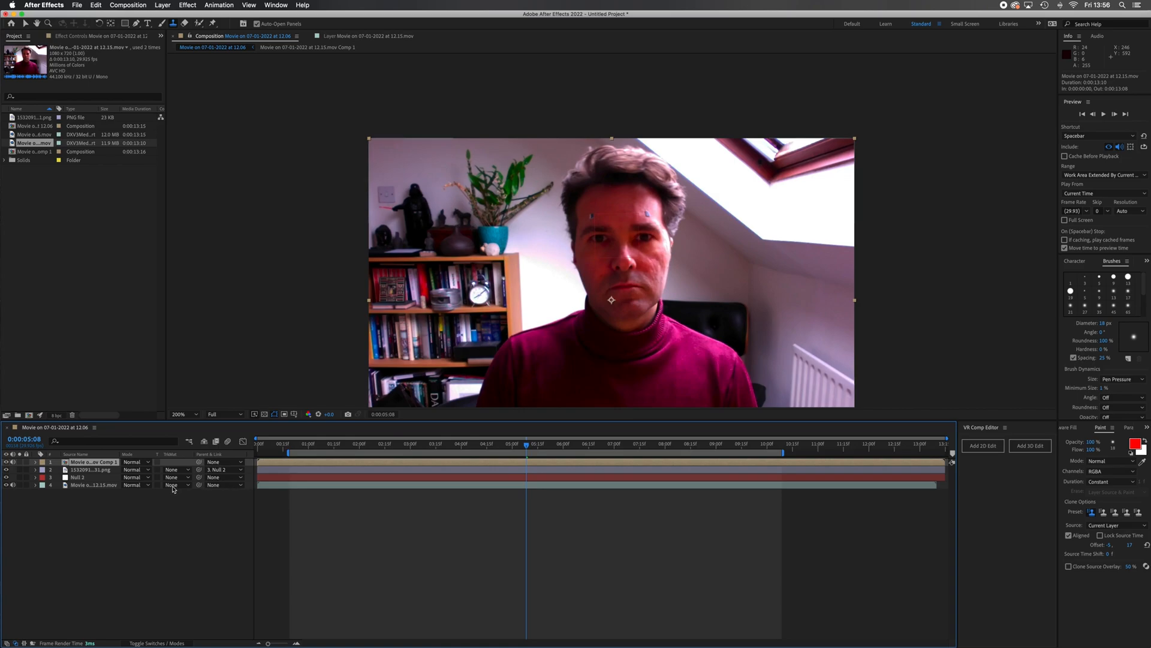
double_click(99, 463)
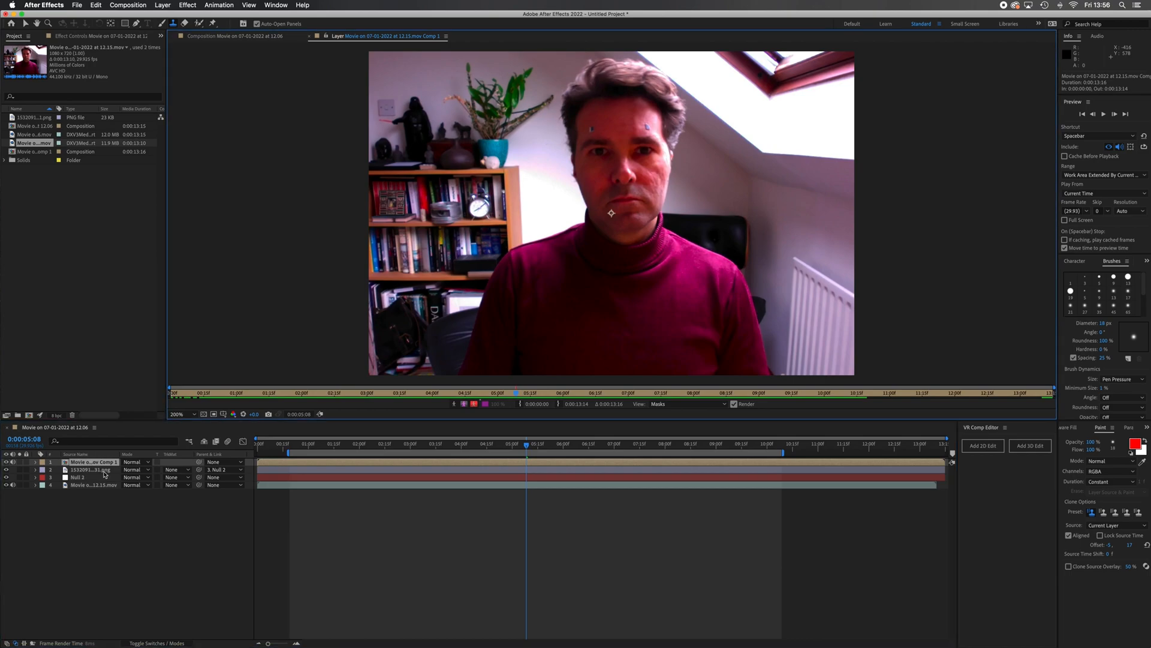
left_click(234, 36)
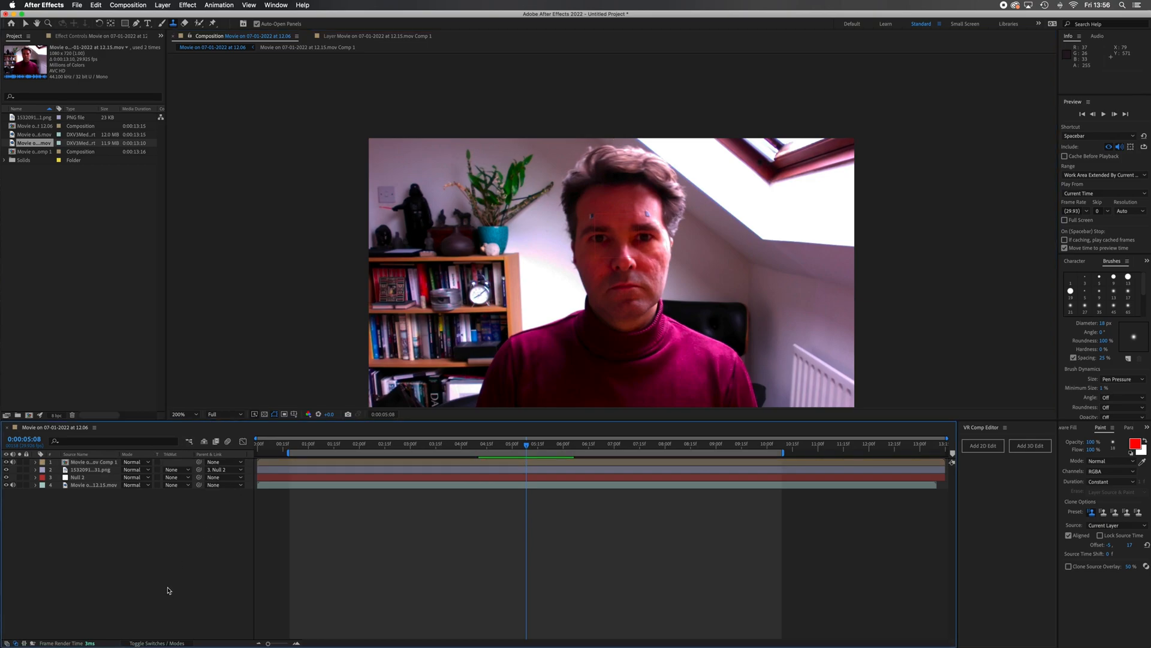
double_click(100, 463)
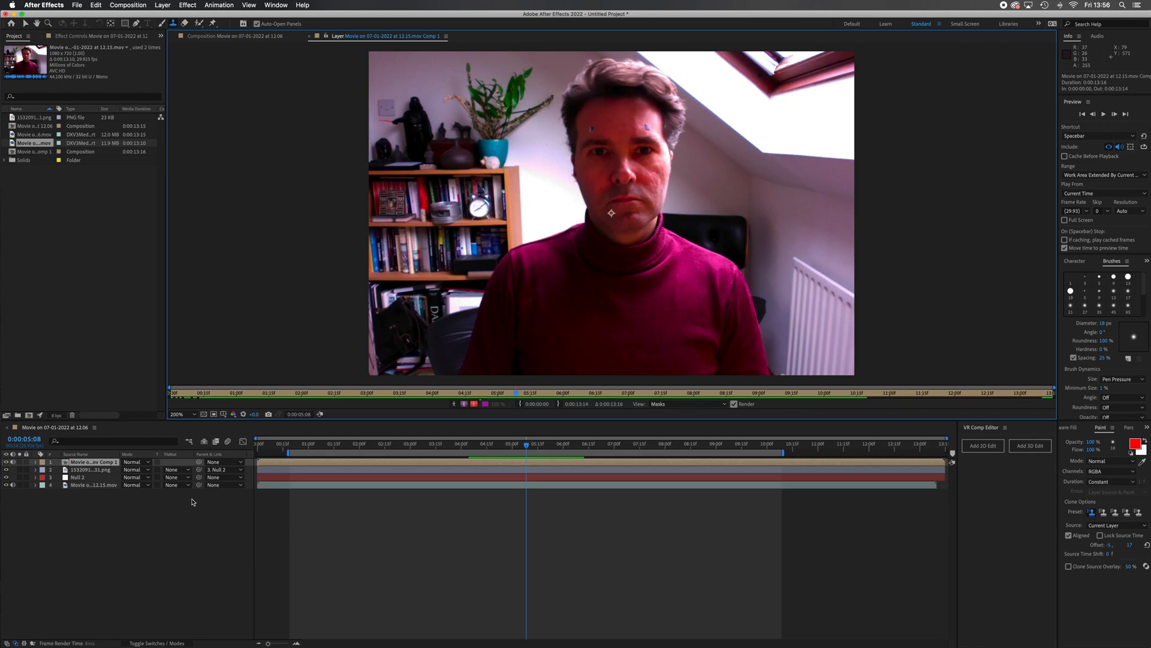
left_click(267, 37)
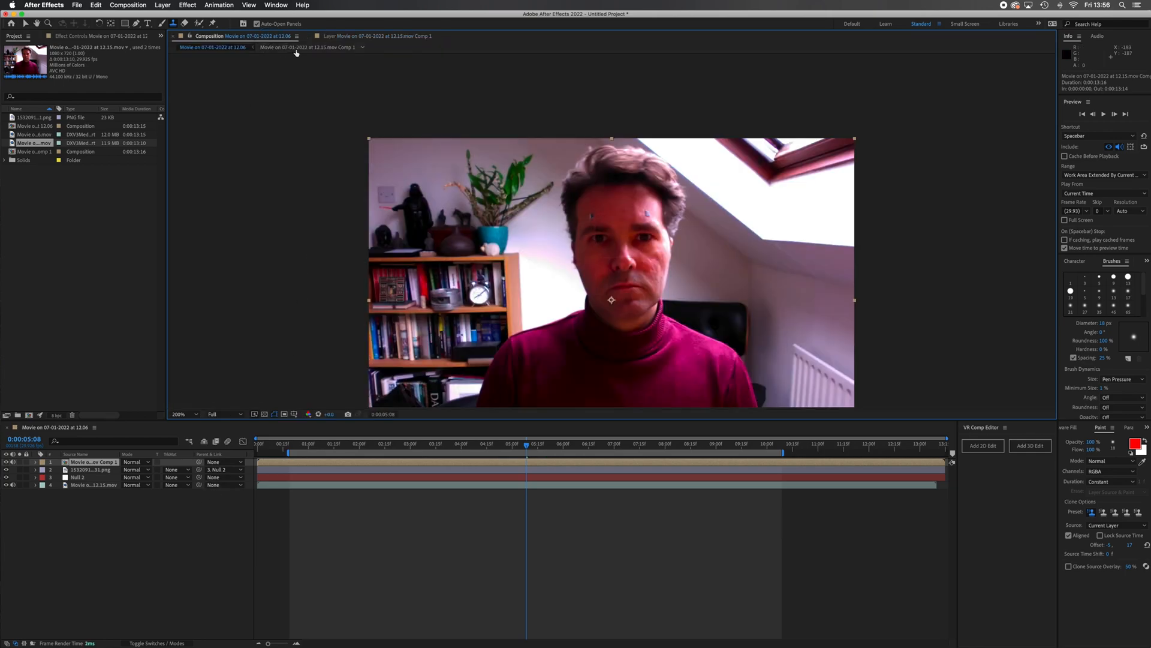
- Open the nested 12.15 composition and freeze its footage layer on the frame at 0:00:00:19
left_click(295, 49)
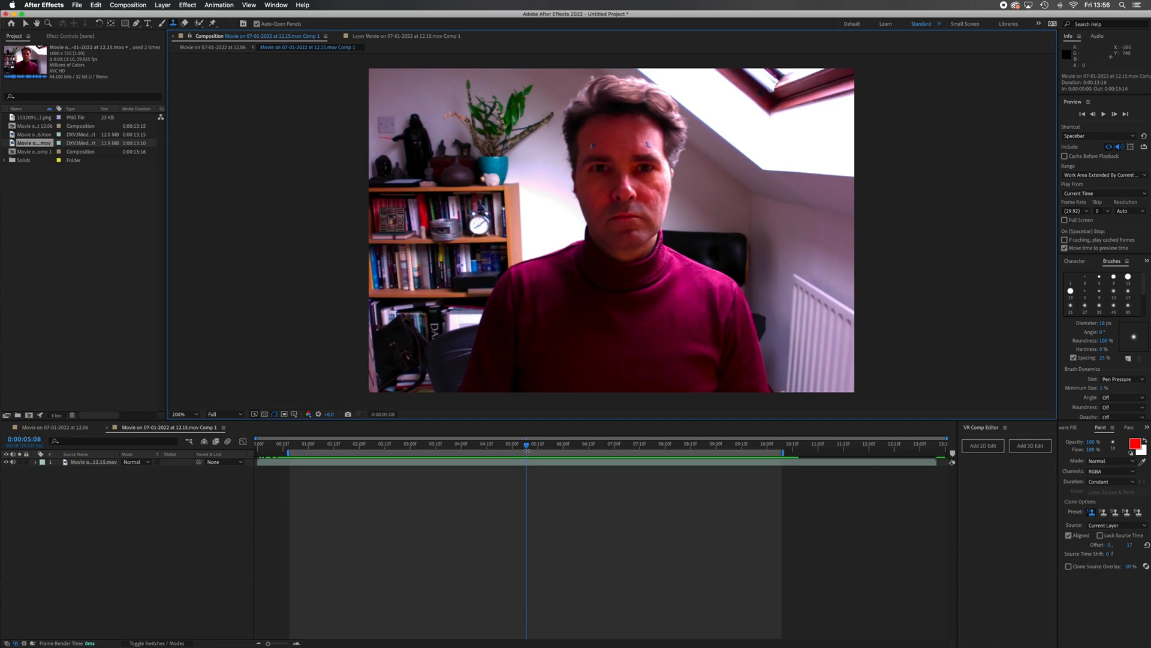
left_click_drag(527, 450, 291, 458)
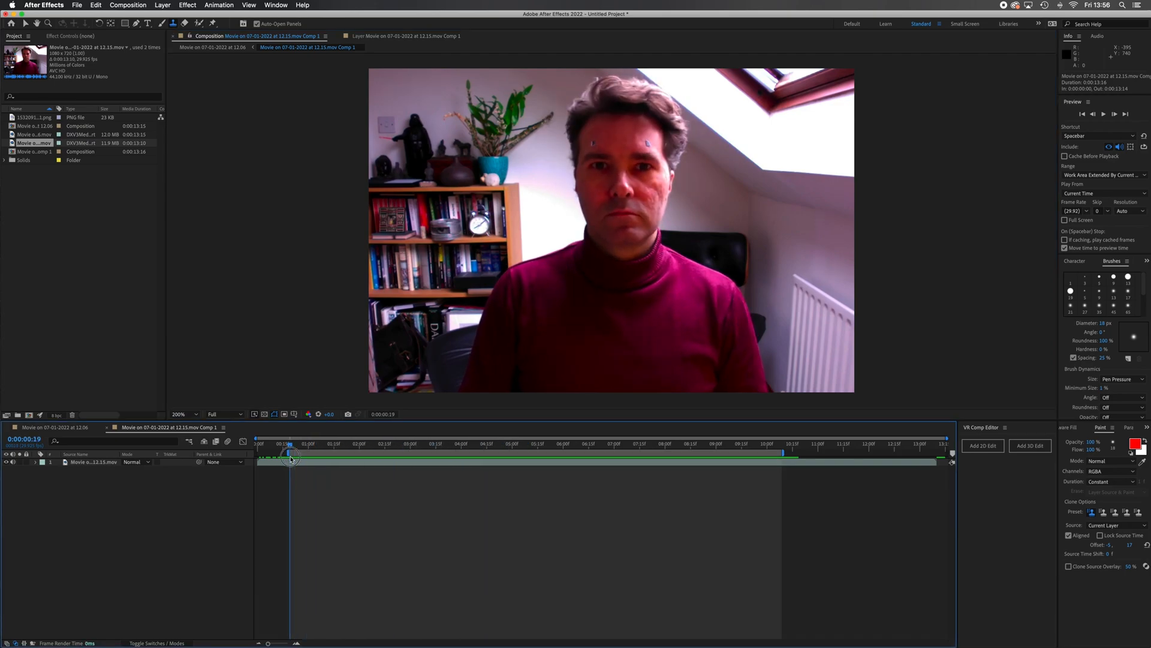
right_click(95, 463)
mouse_move(101, 510)
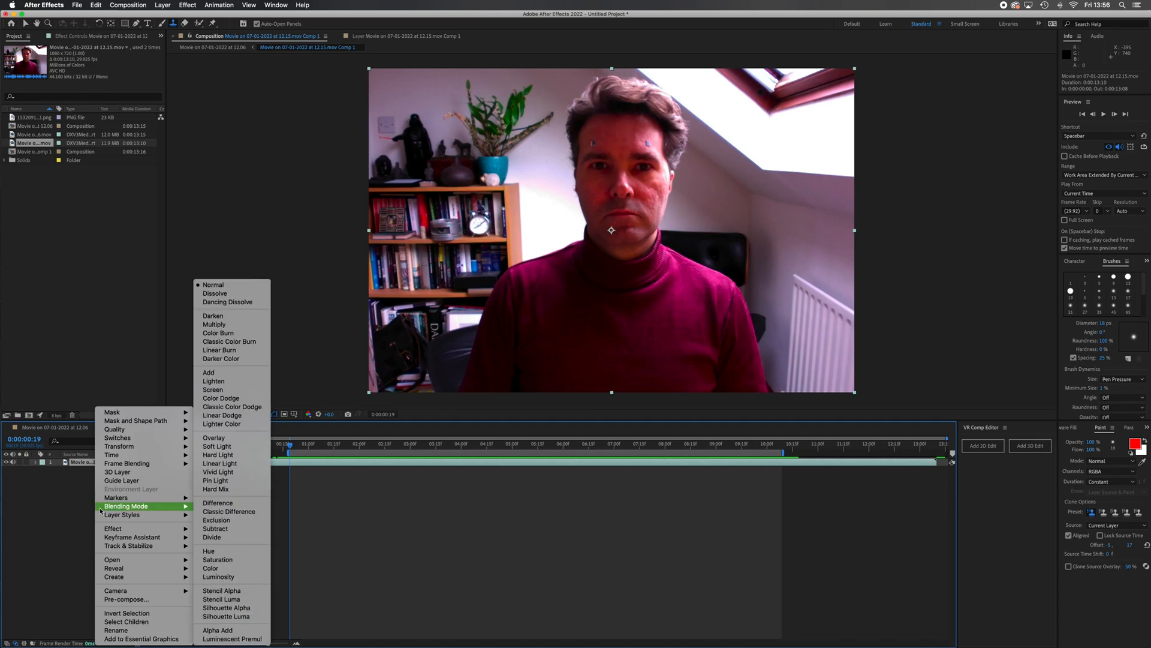
mouse_move(136, 455)
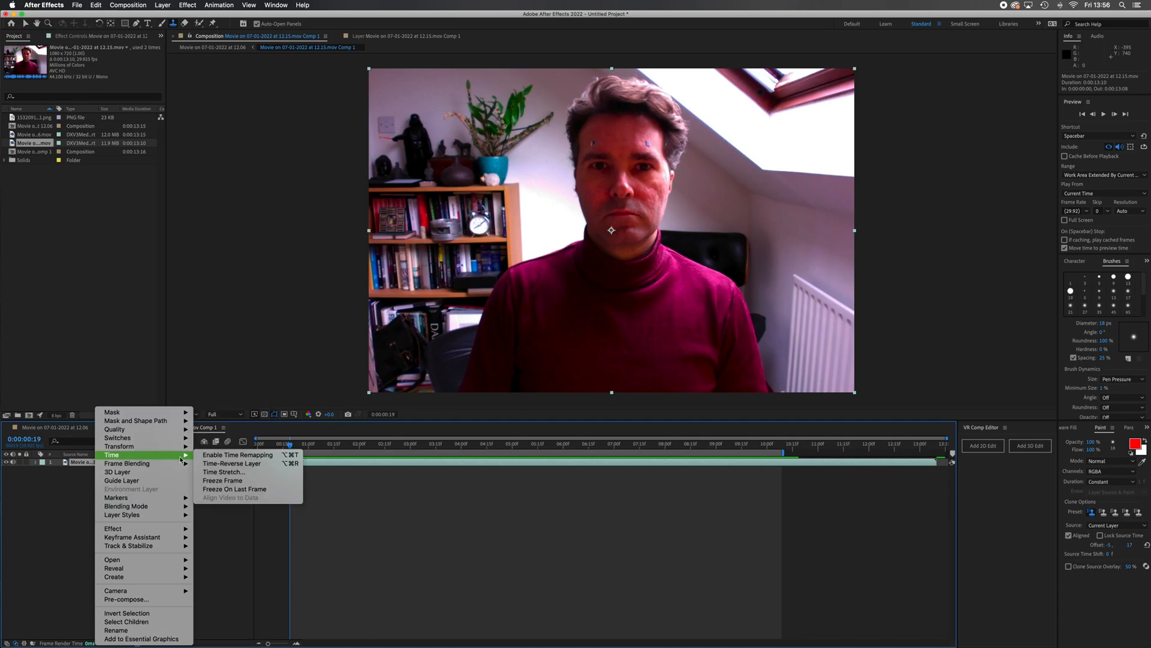
left_click(250, 483)
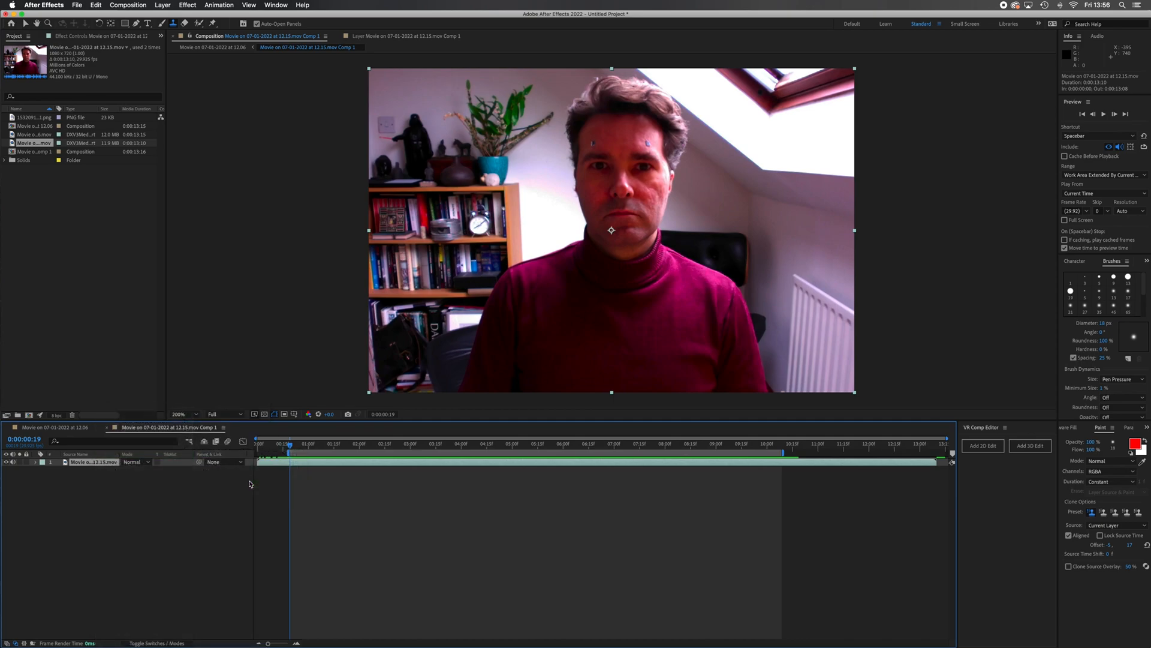
- Open the frozen footage layer in its own layer view, staying at 0:00:00:19
left_click_drag(291, 449, 290, 504)
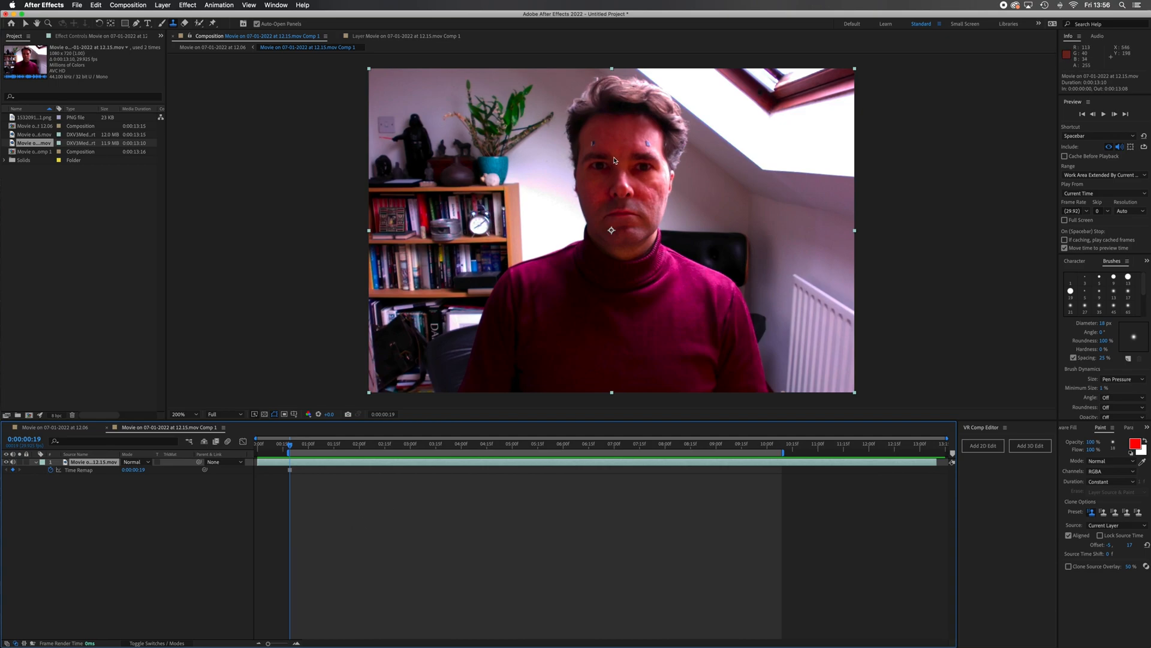
double_click(461, 153)
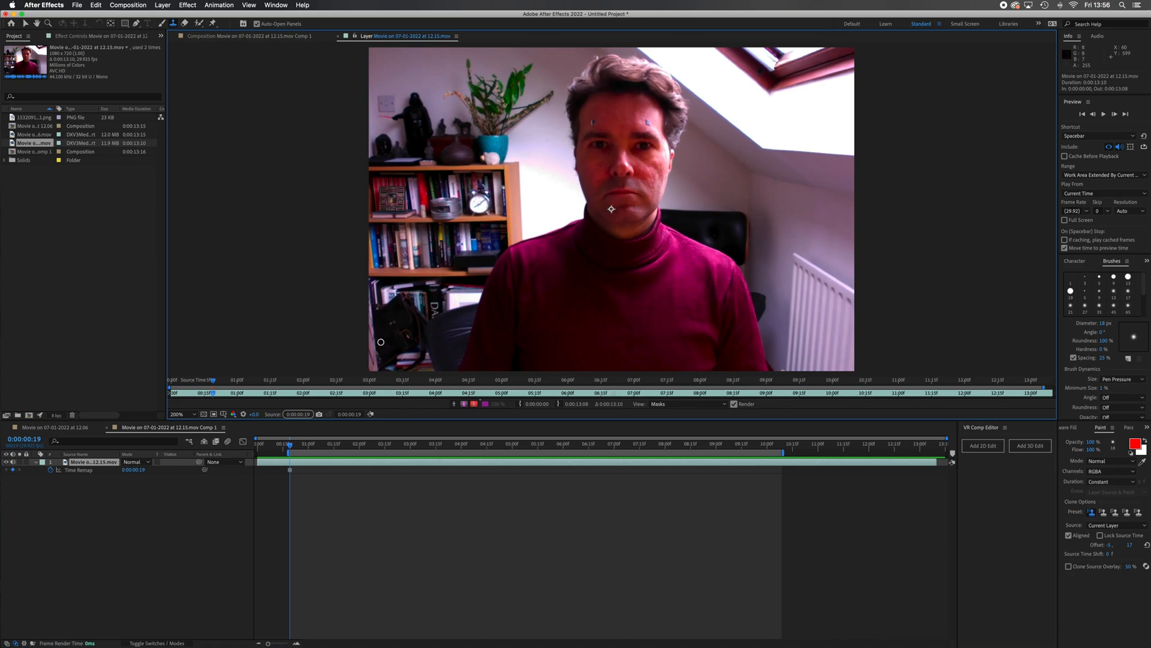
mouse_move(291, 450)
left_mouse_down()
mouse_move(606, 459)
mouse_move(274, 454)
mouse_move(290, 454)
left_mouse_up()
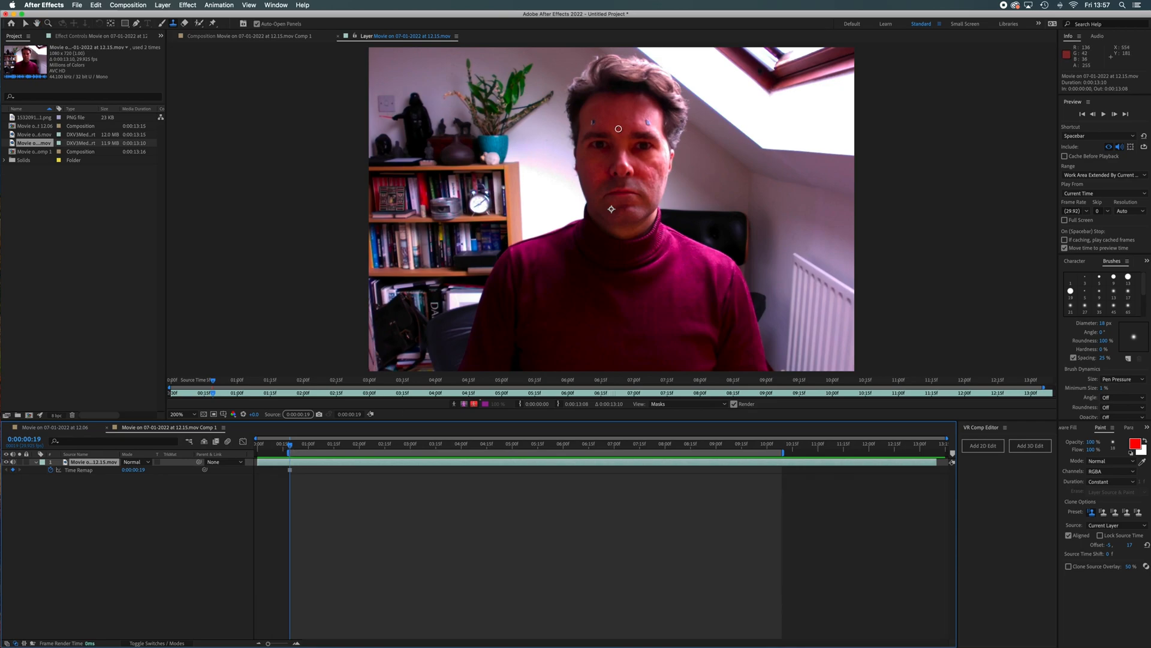
- Clone nearby forehead skin over the marker above the eye on the plant side of the face
scroll(618, 127, "up", 2)
left_click_drag(556, 114, 564, 169)
scroll(575, 168, "up", 10)
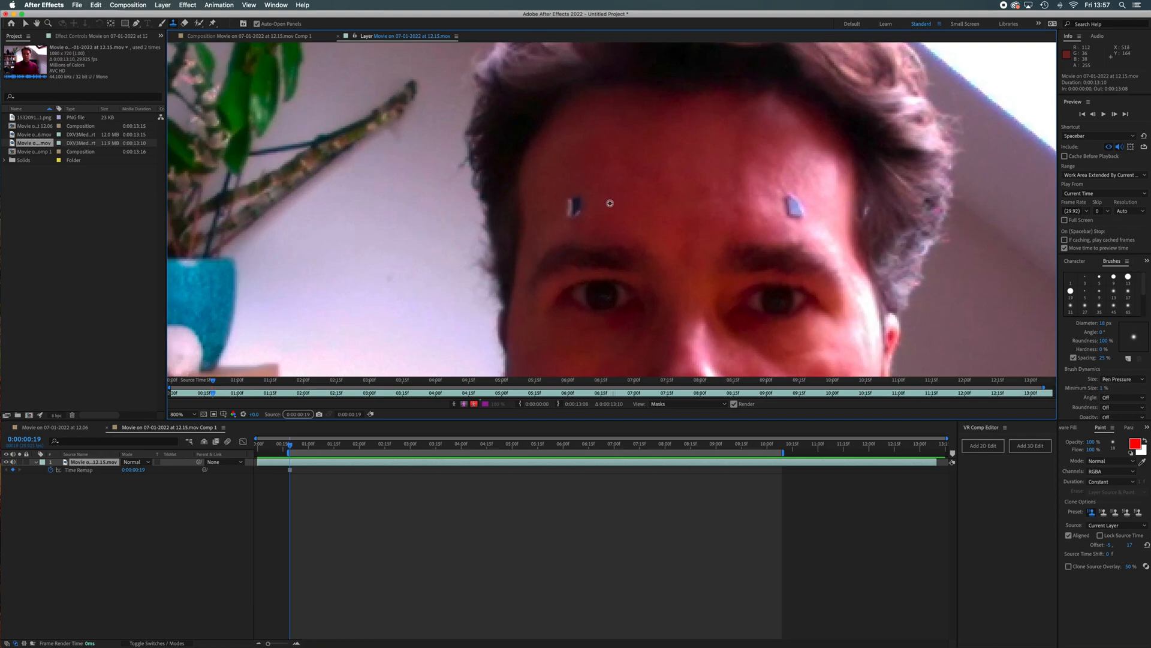
left_click(573, 171, "alt")
left_click_drag(576, 198, 576, 208)
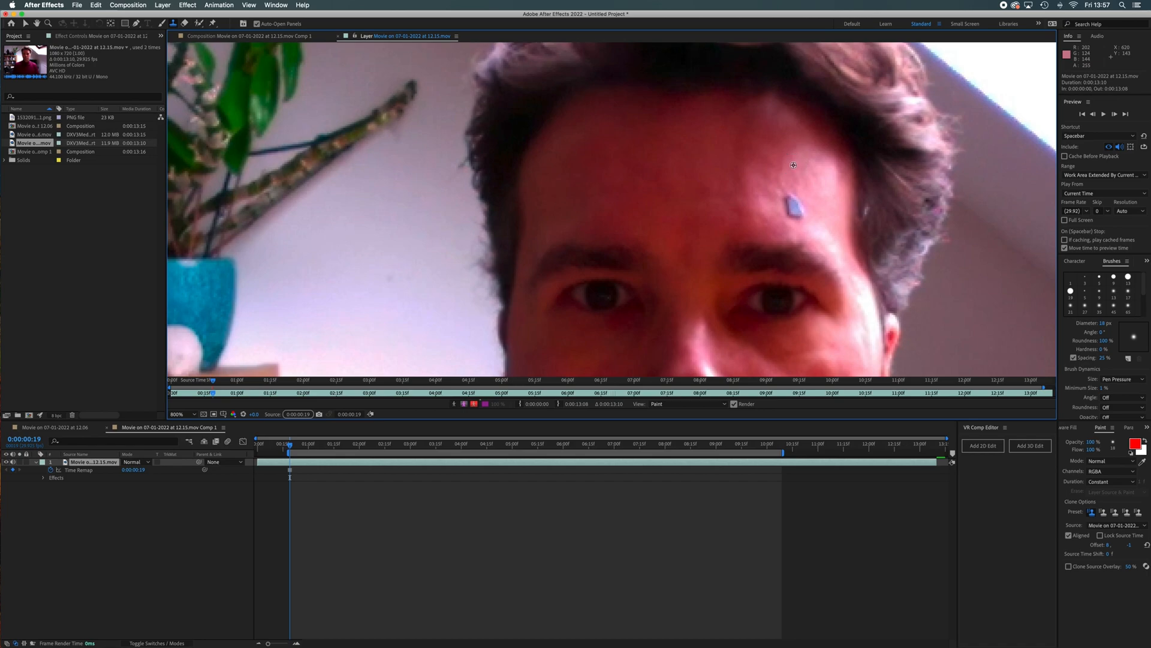
- Clone skin over the forehead marker on the skylight side, undoing the stray stroke and touching up the patch
mouse_move(794, 199)
left_mouse_down()
mouse_move(805, 216)
mouse_move(788, 202)
left_mouse_up()
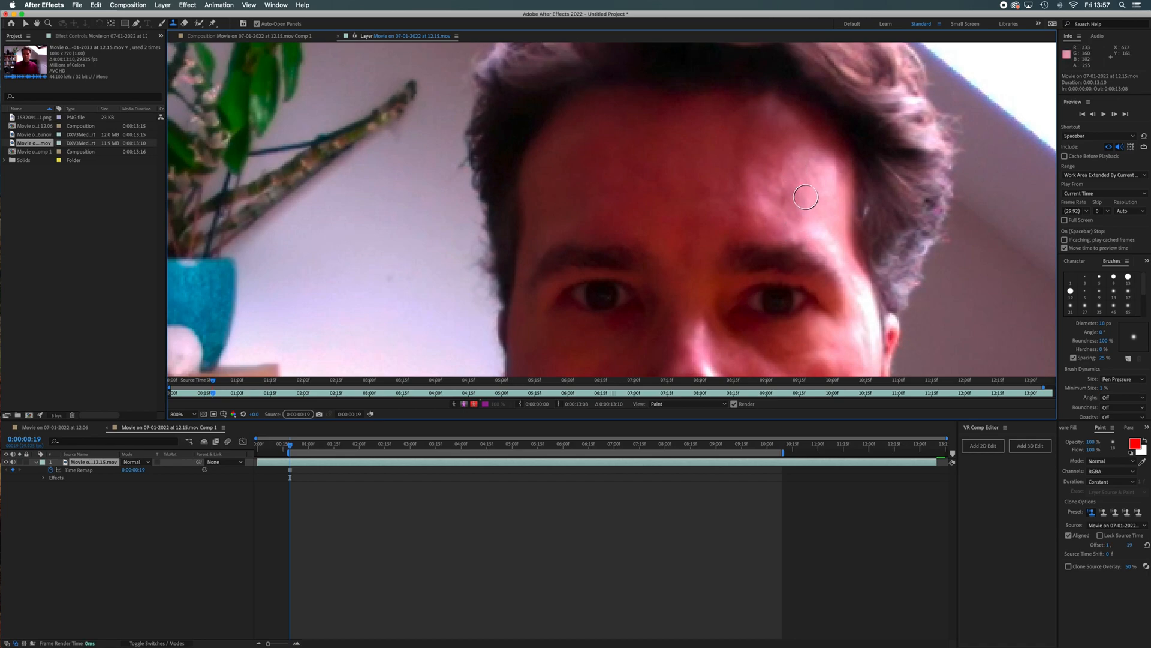
left_click(836, 250)
key("super+z")
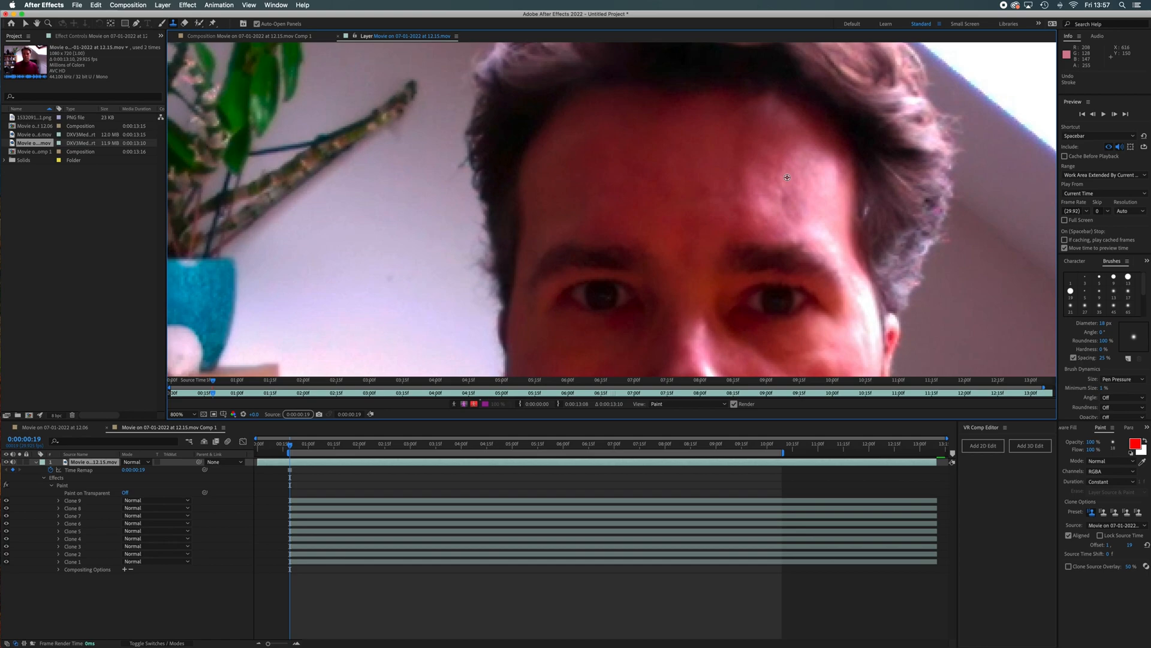
left_click(783, 209)
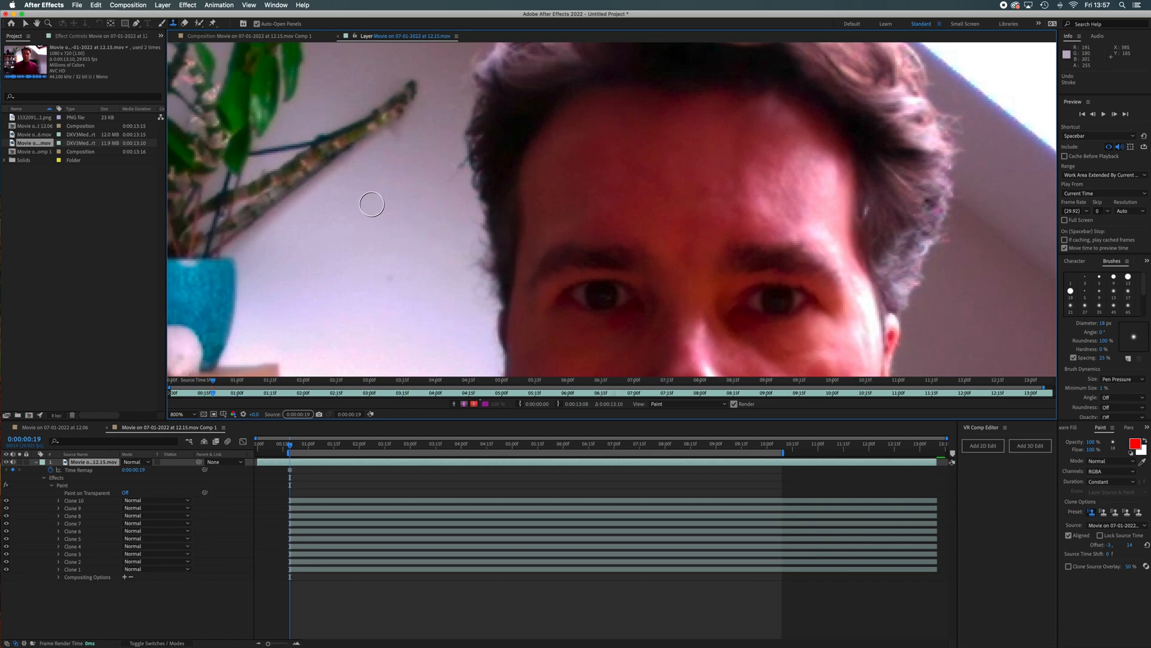
- Return to the main composition and compare it with the nested composition at 0:00:00:20
left_click(58, 428)
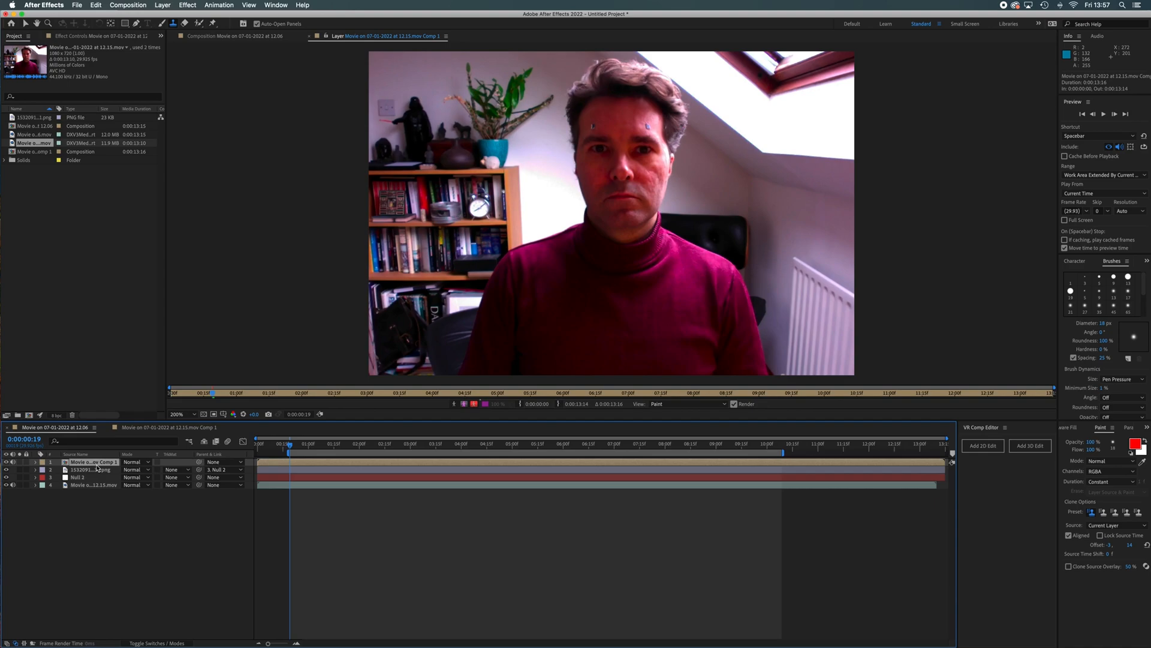
left_click(246, 37)
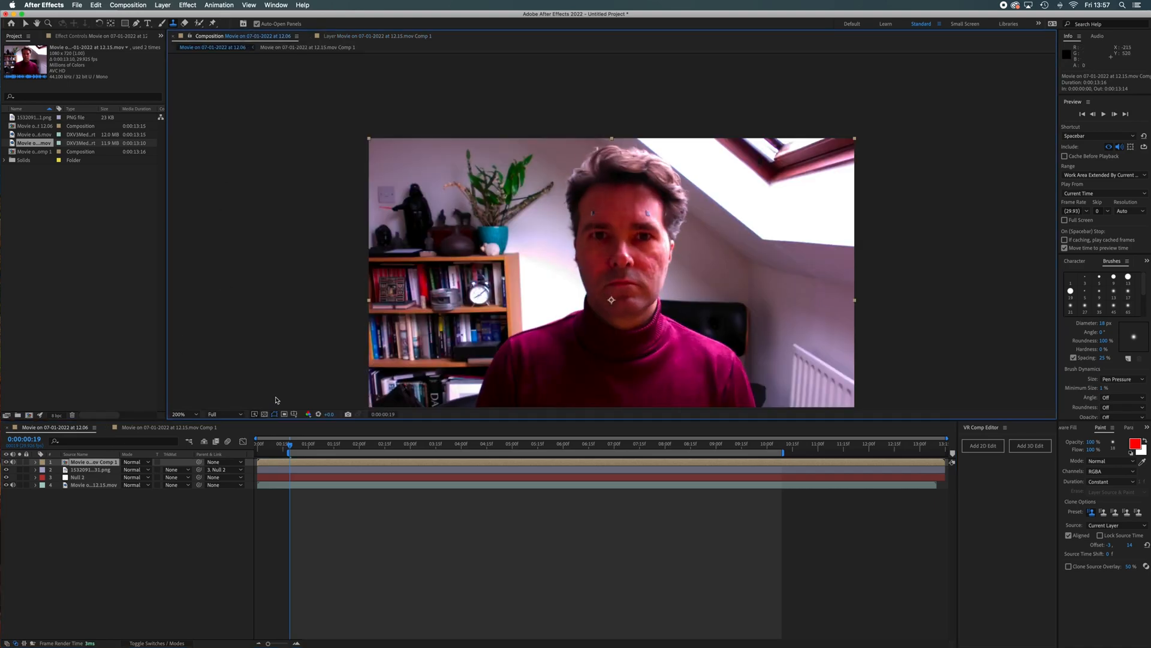
left_click_drag(292, 448, 293, 475)
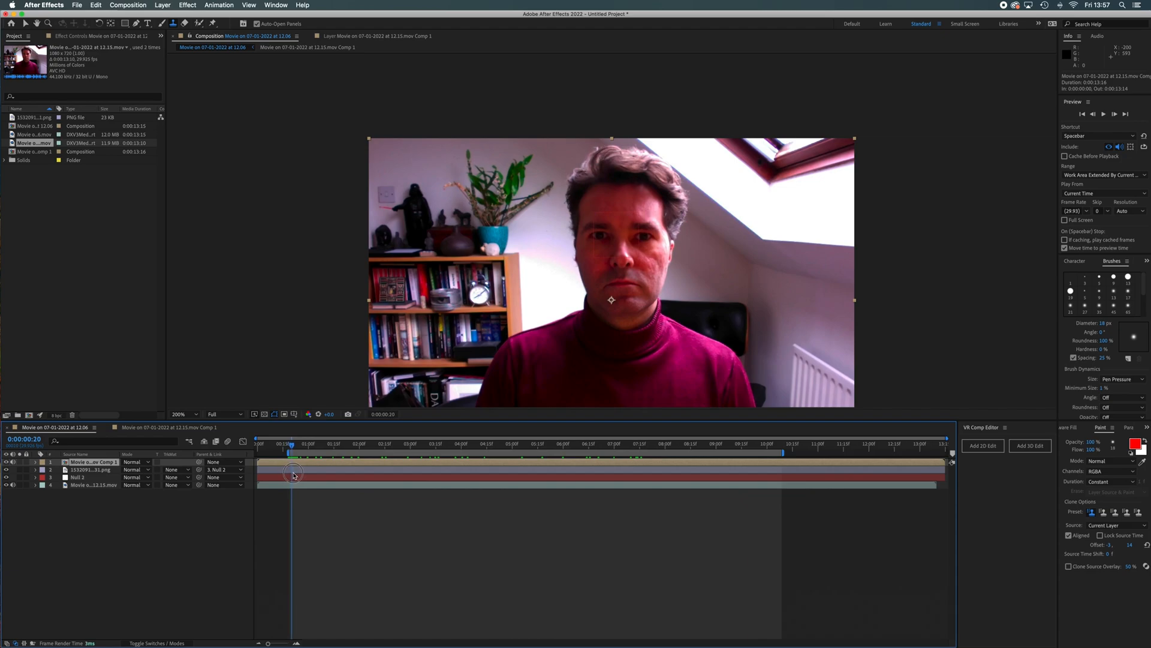
left_click(150, 428)
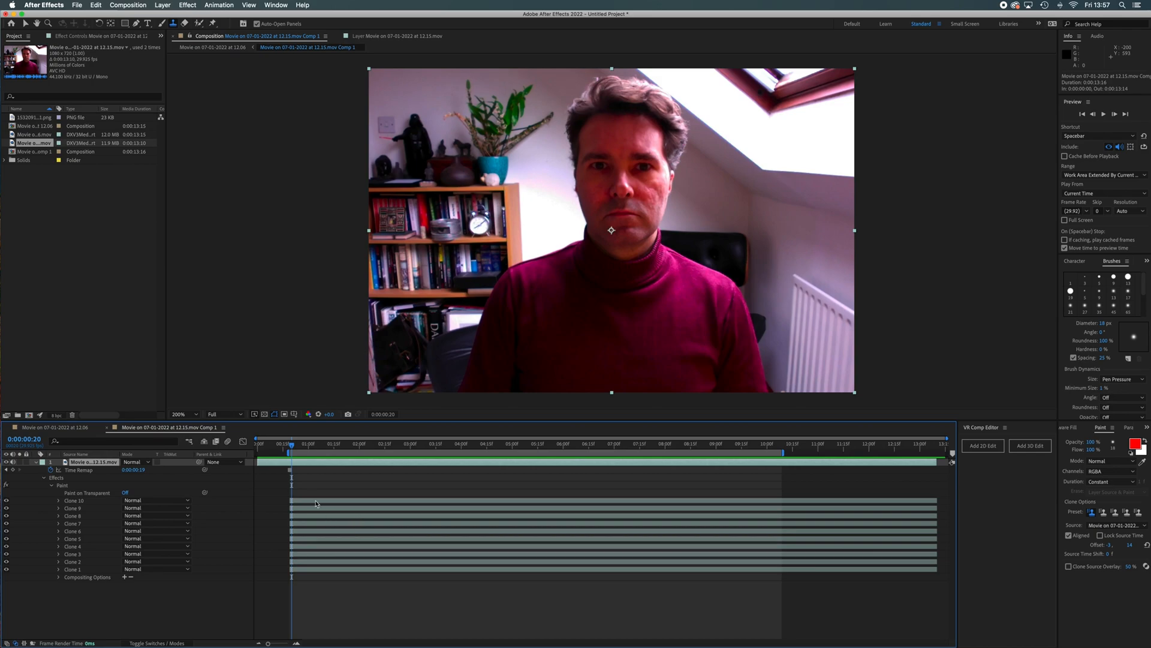
left_click(56, 428)
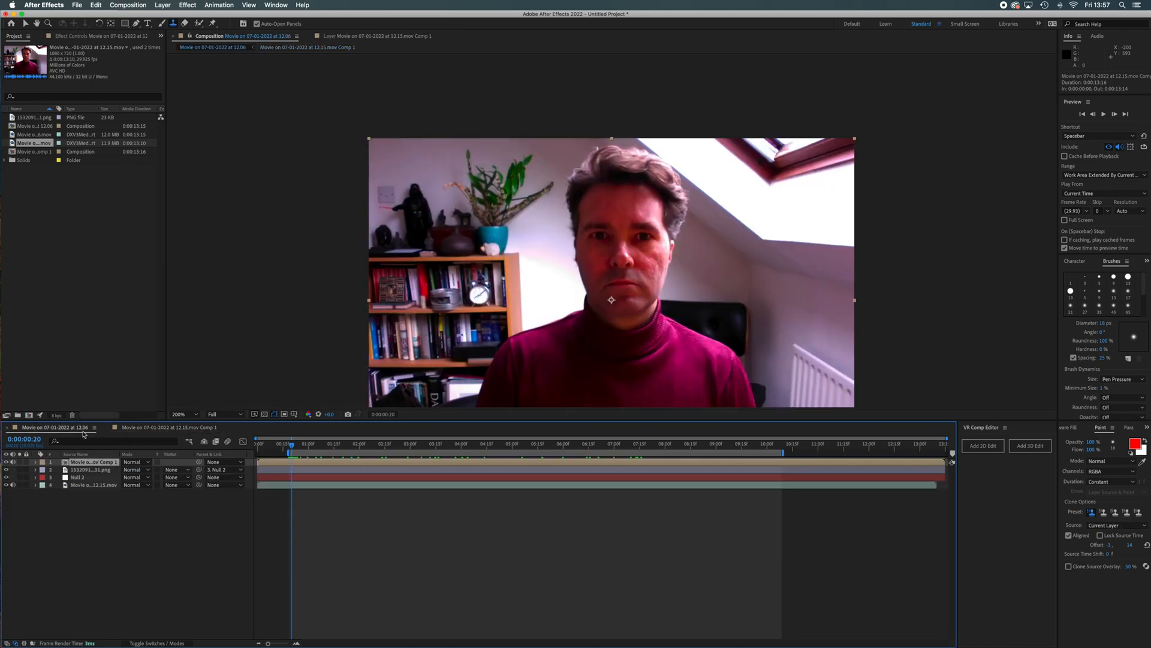
- Inspect the frozen, cloned footage in the nested composition at 0:00:03:17, 0:00:00:16 and 0:00:01:09, and return to the main composition
left_click_drag(293, 448, 441, 458)
left_click(171, 427)
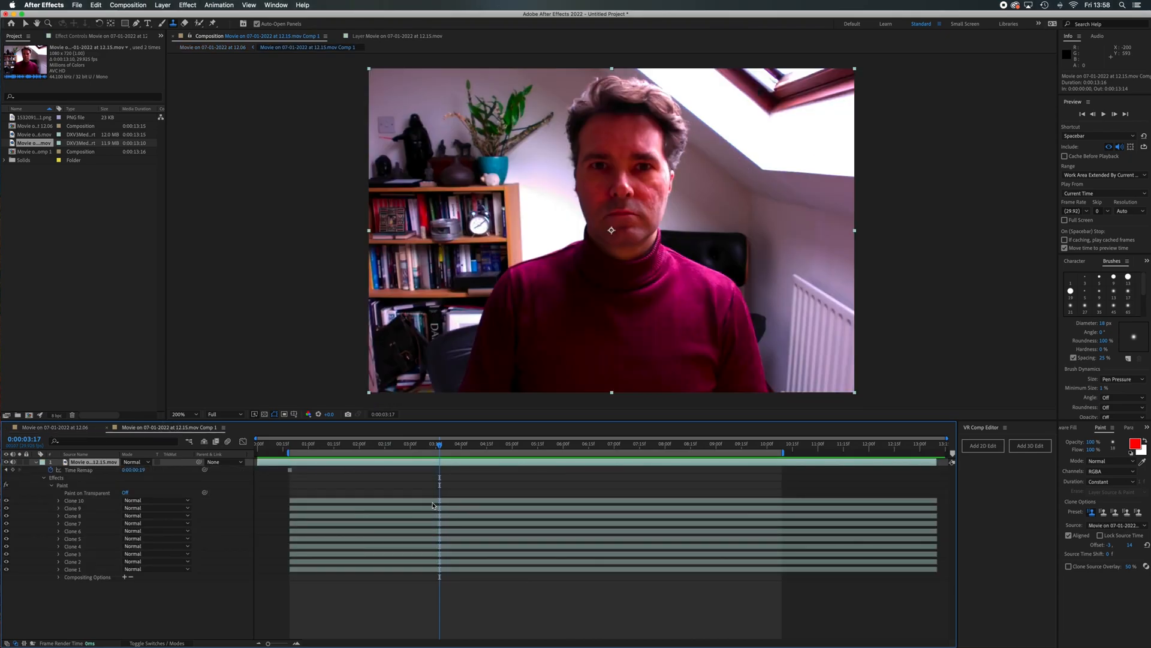
left_click_drag(441, 449, 286, 449)
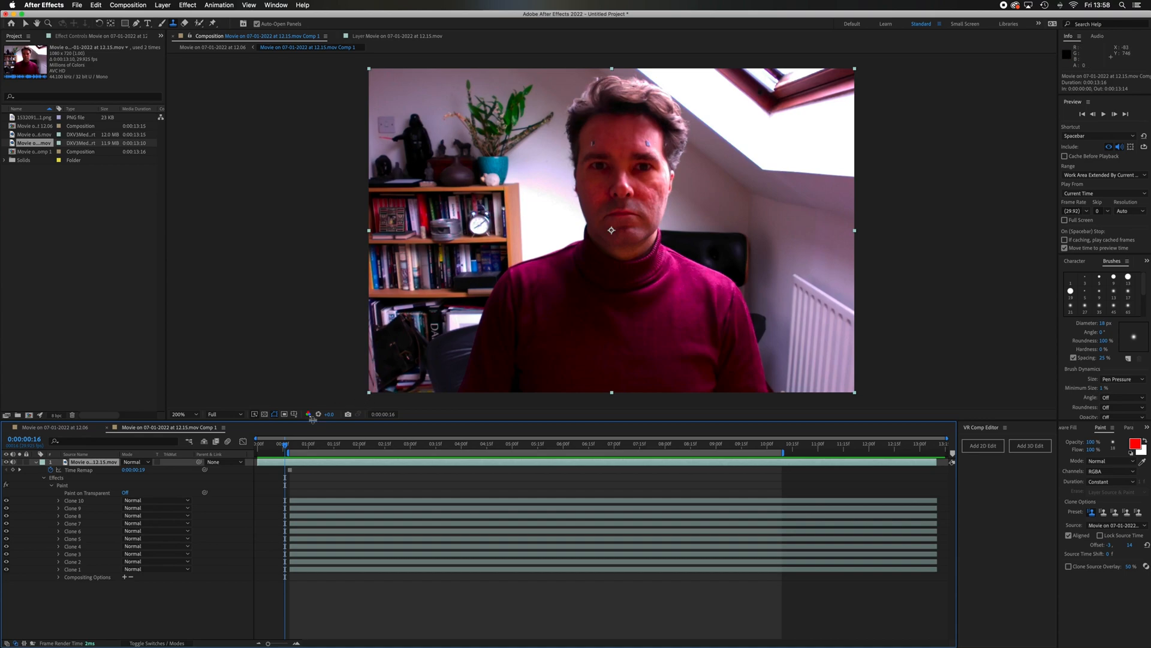
left_click_drag(287, 450, 324, 449)
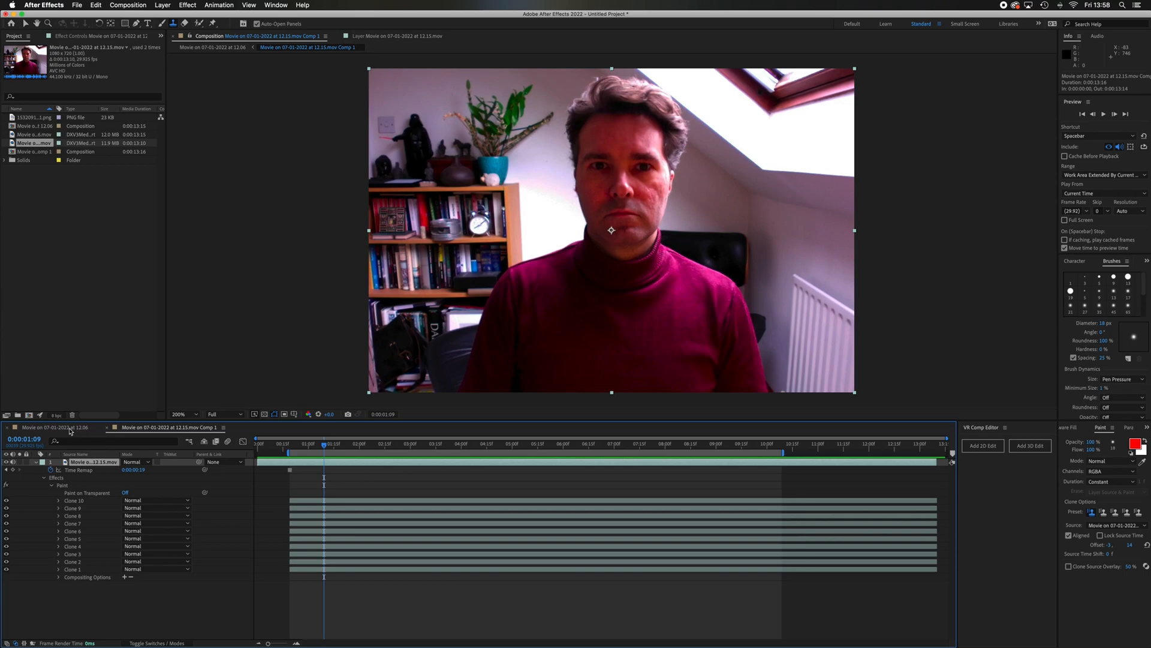
left_click(70, 428)
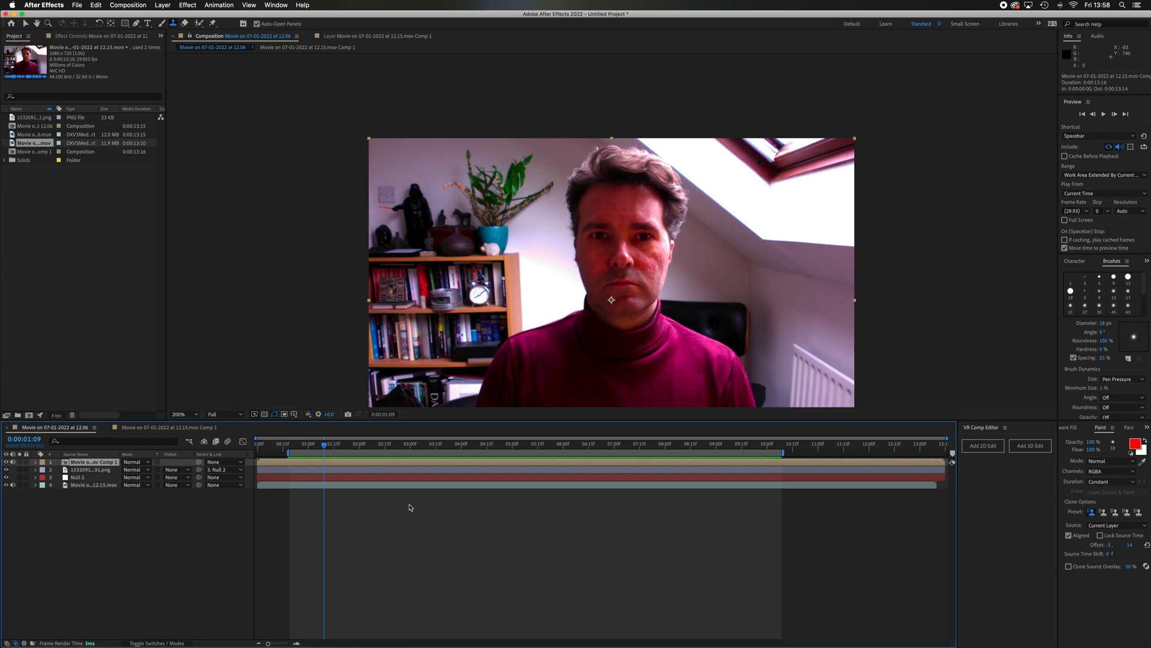
- Play back the main composition from 0:00:00:20 and 0:00:00:19 to review the frozen layer over the moving footage
left_click_drag(323, 446, 291, 441)
key("space")
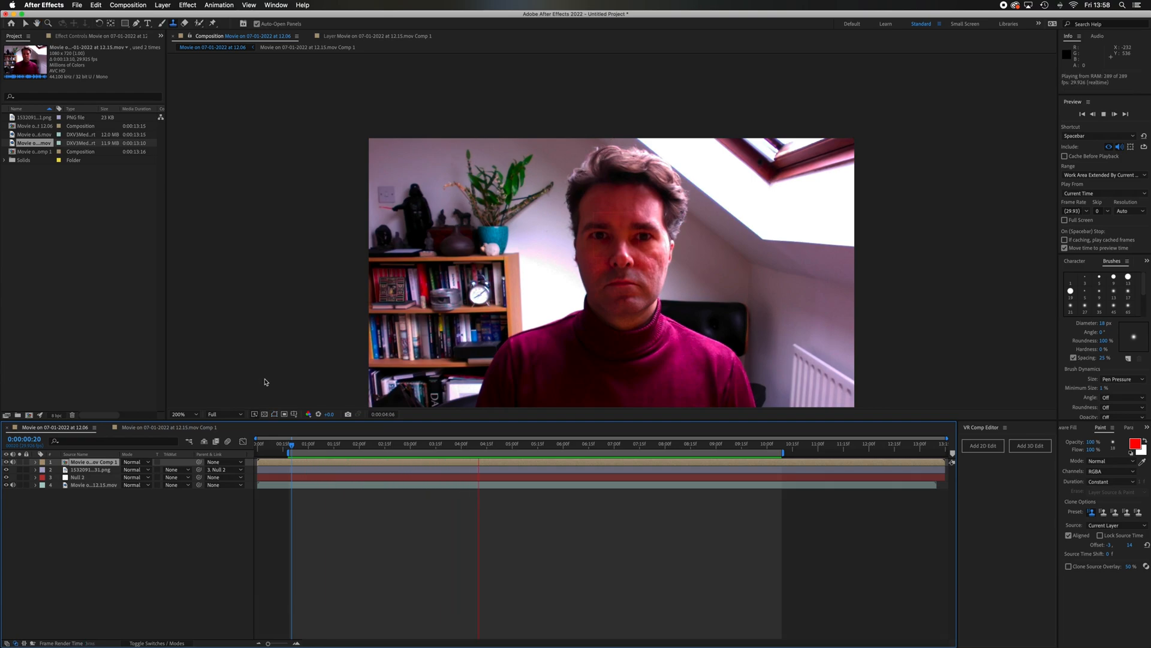
key("space")
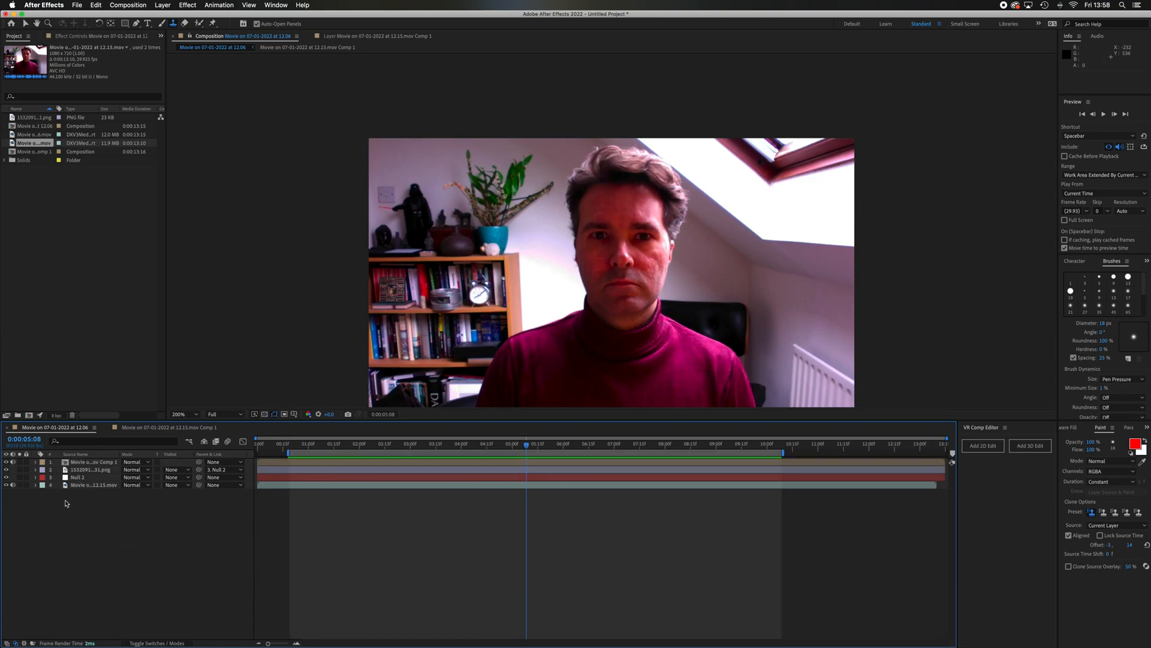
left_click(83, 486)
key("space")
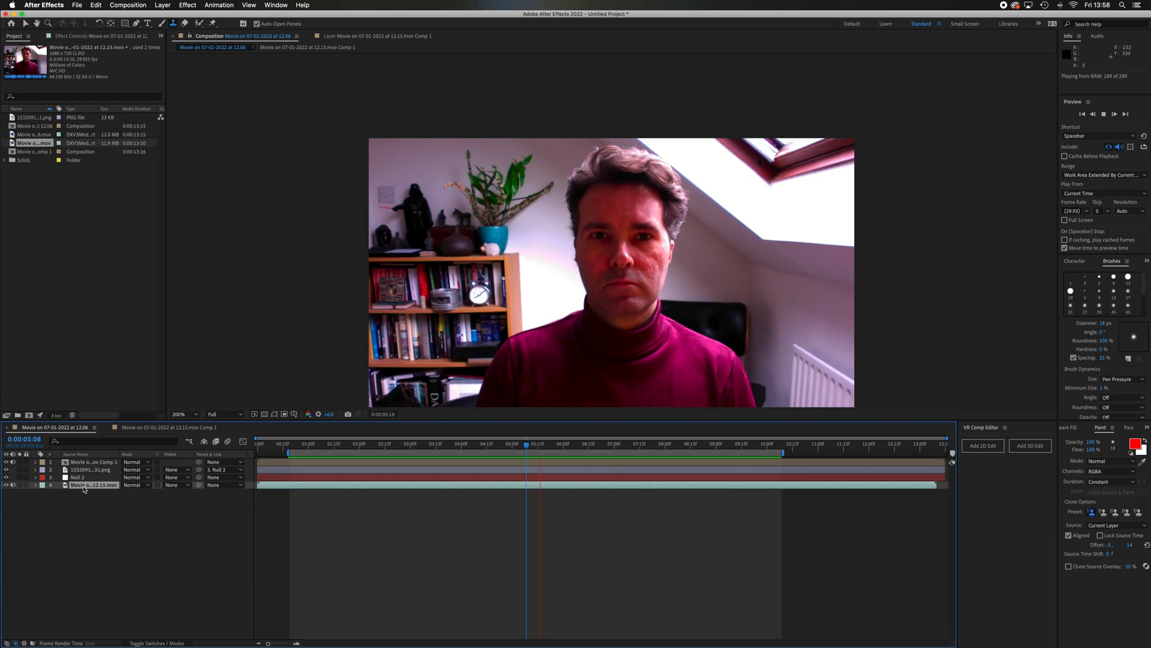
key("space")
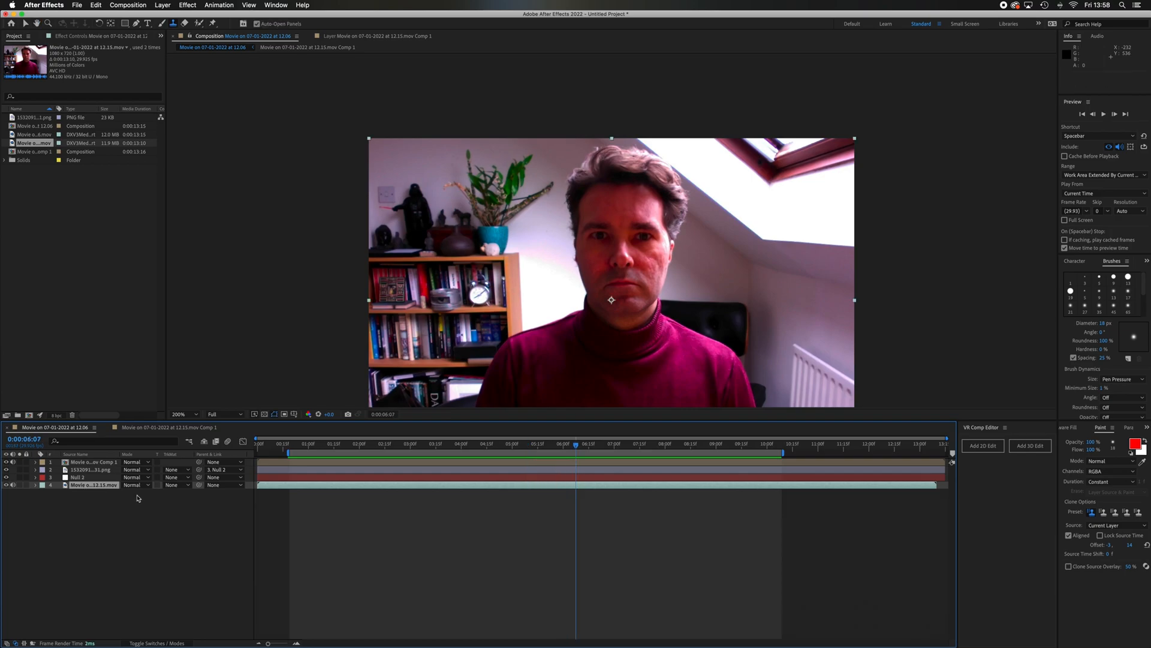
left_click_drag(578, 448, 290, 467)
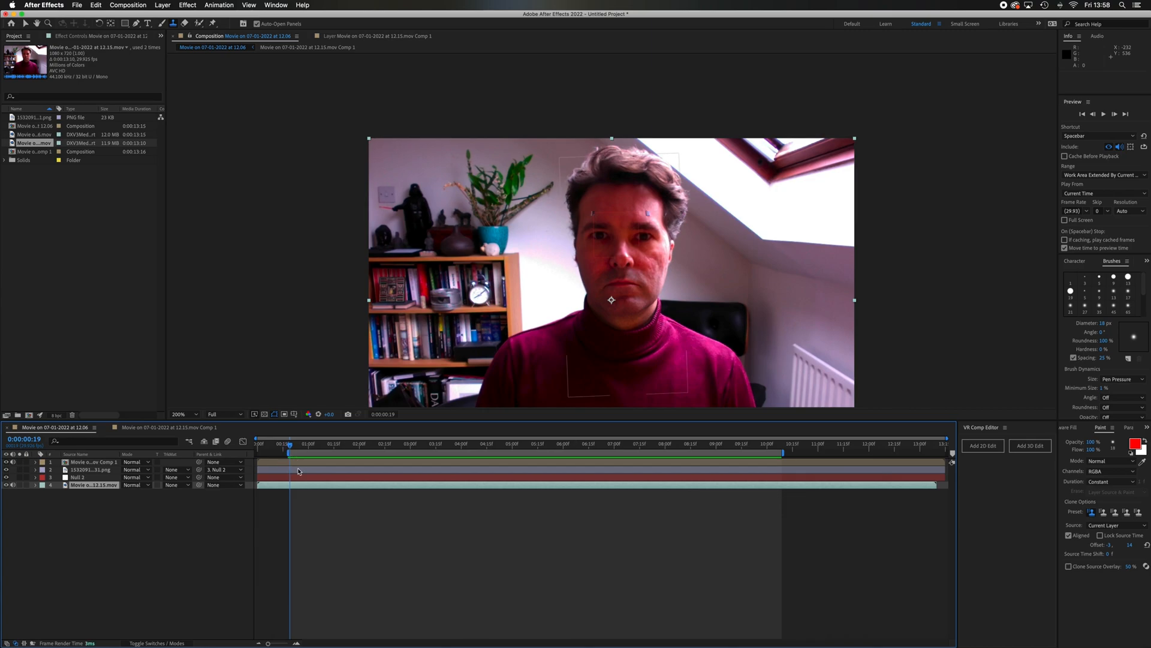
key("space")
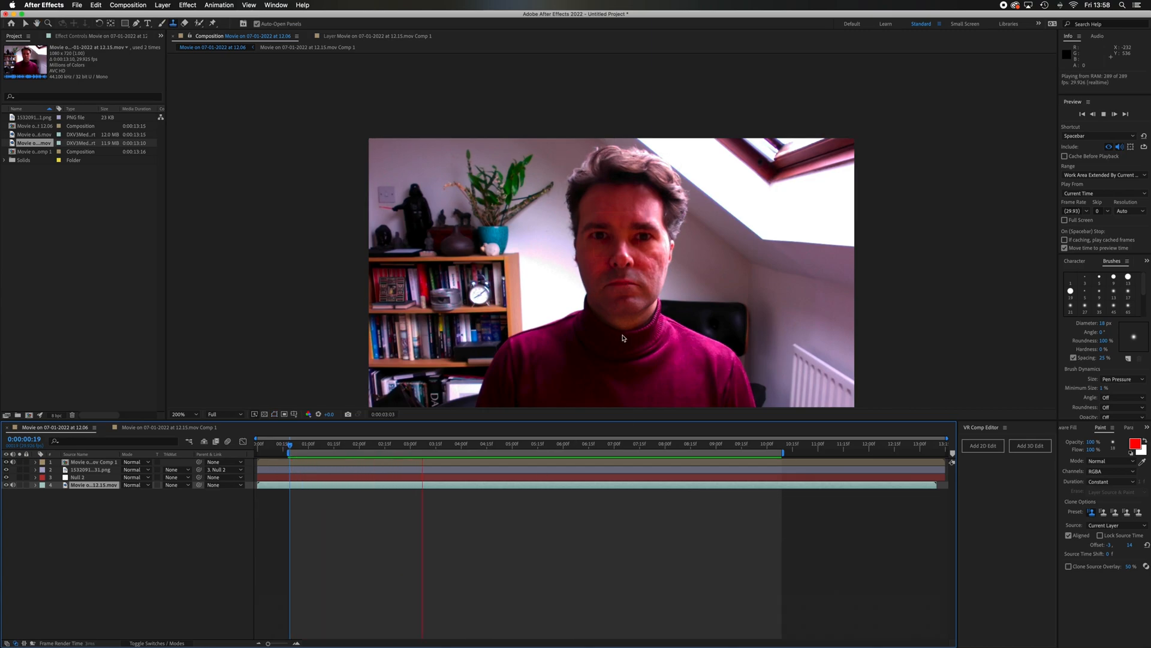
key("space")
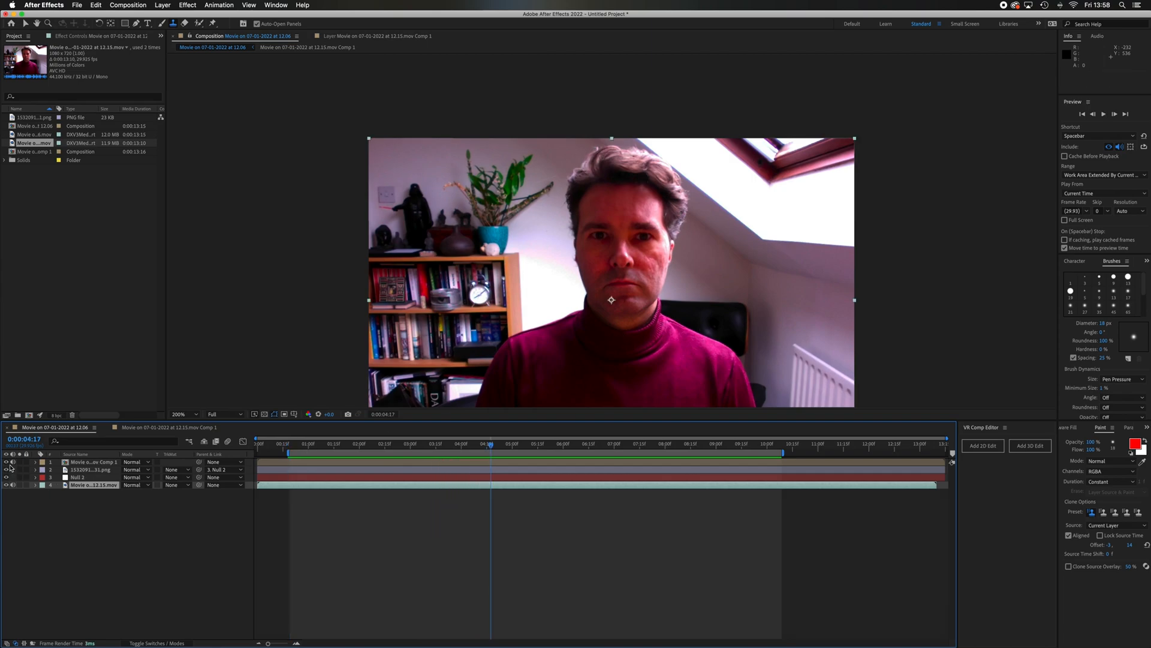
- Hide the pre-composed layer and check the tracked sunglasses on the moving footage, ending at 0:00:00:19
left_click(6, 462)
key("space")
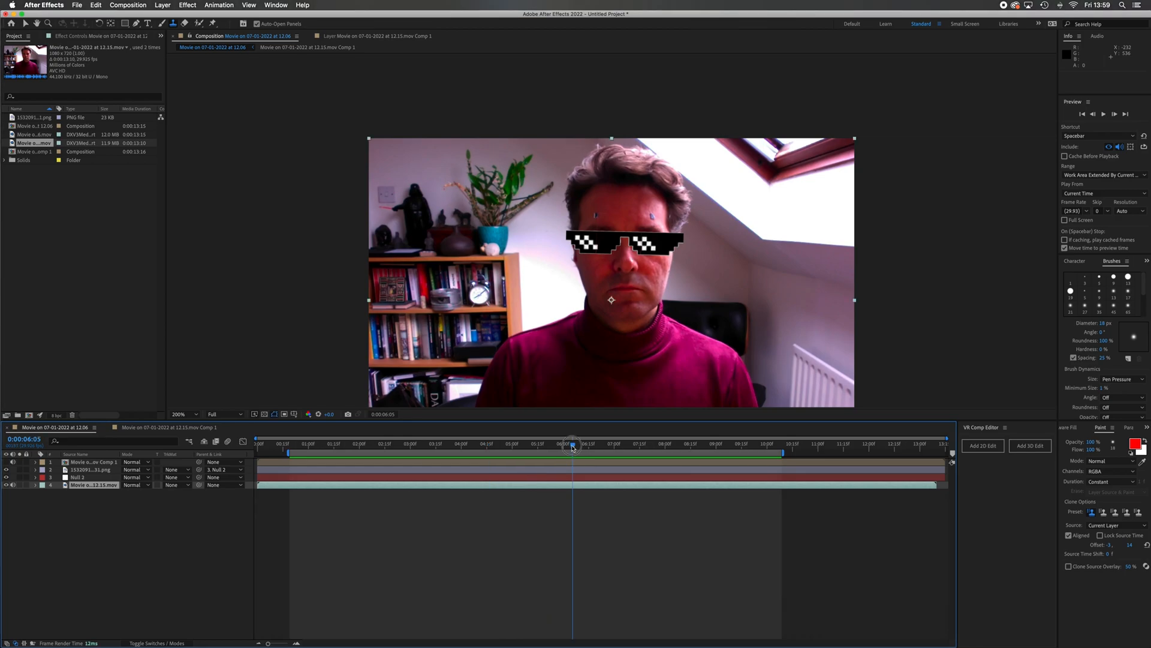
left_click(292, 467)
left_click_drag(292, 469, 290, 471)
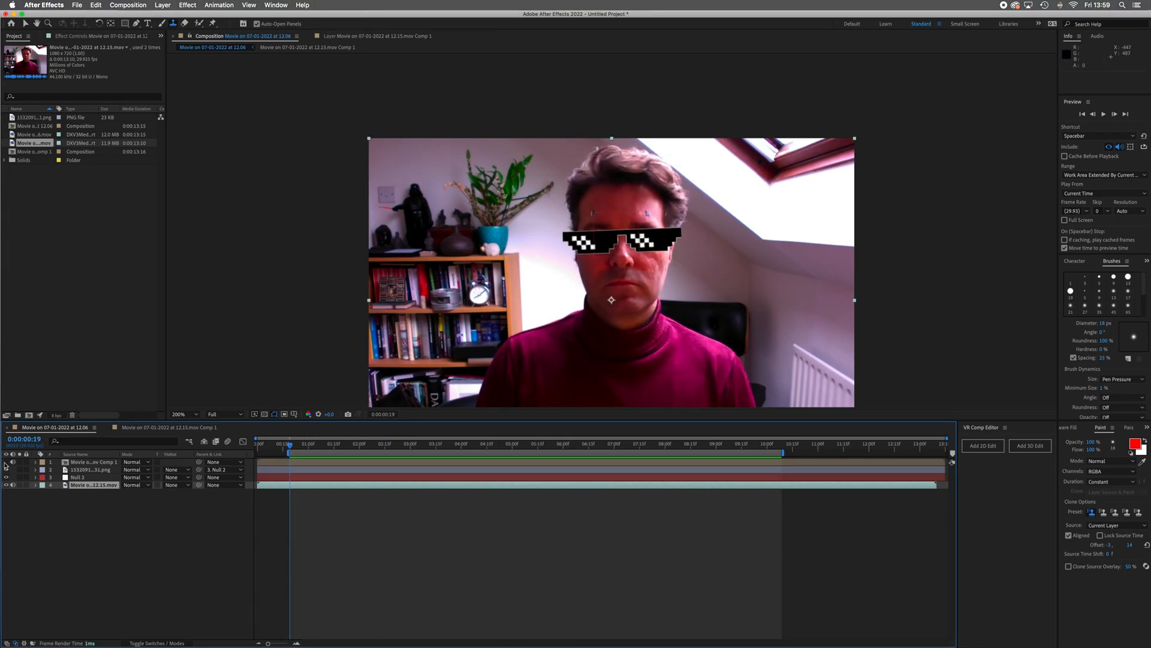
- Draw a closed, curved Pen tool mask on the pre-composed layer, enclosing both forehead markers above the eyebrows
left_click(92, 463)
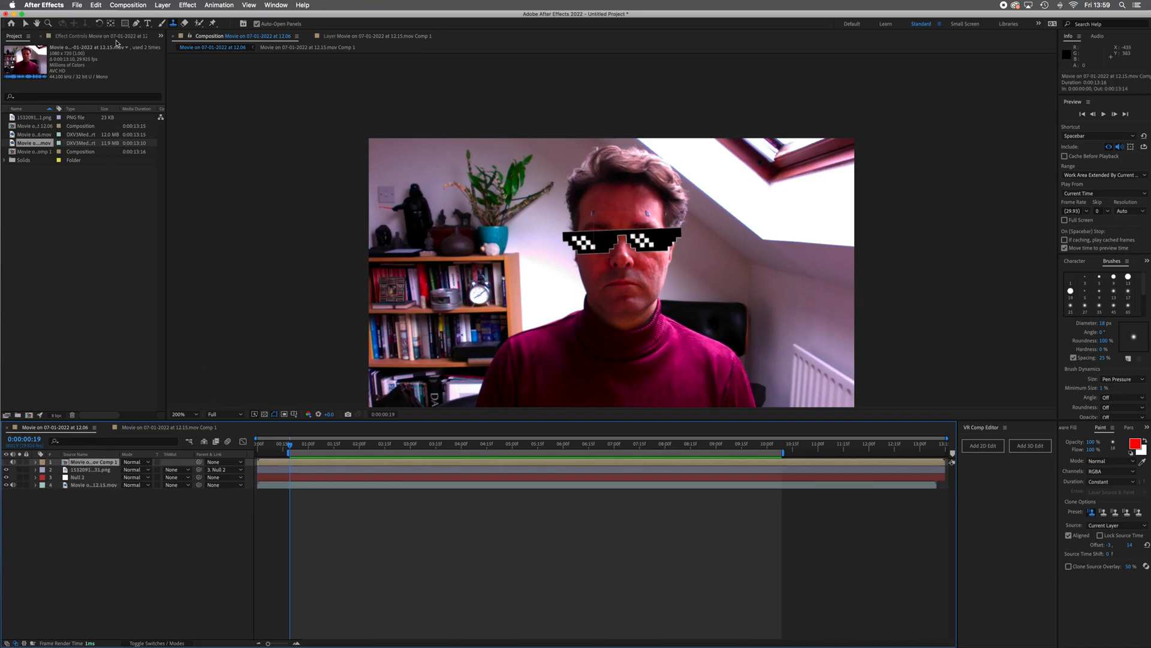
left_click(137, 24)
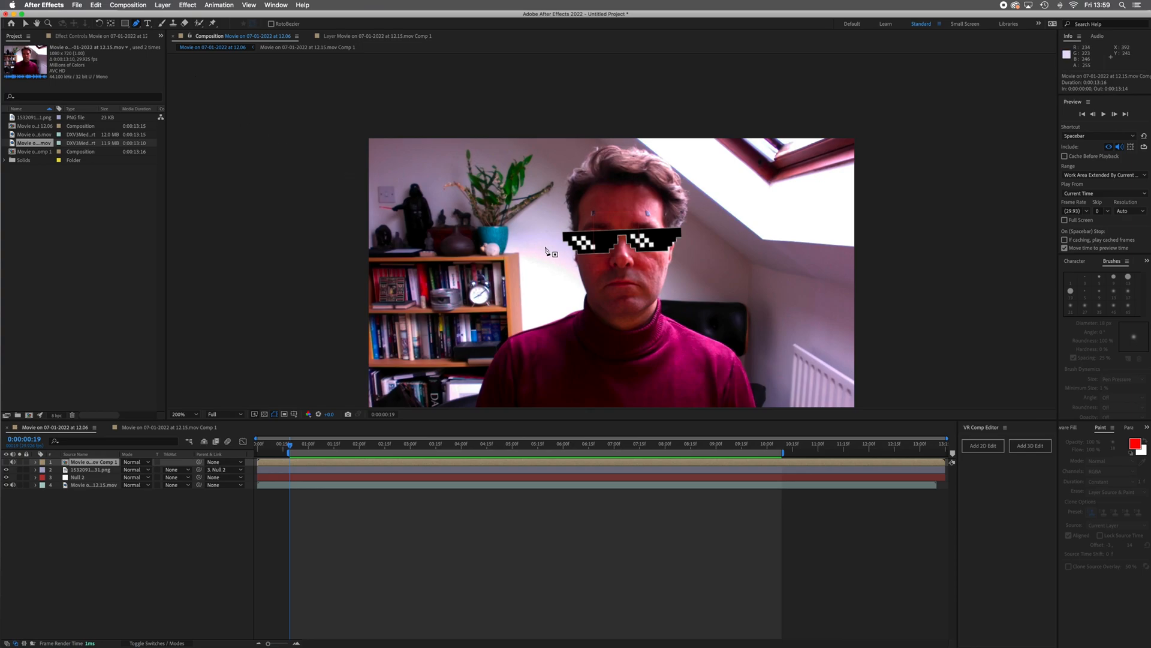
key("period")
key("period")
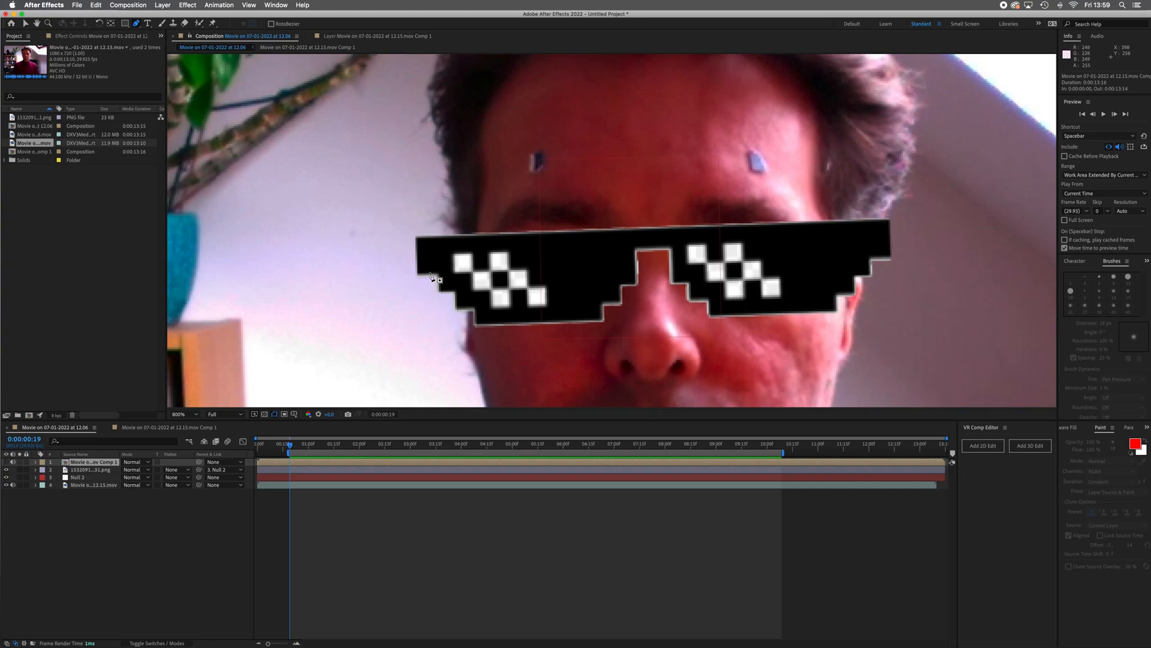
left_click(542, 121)
left_click(521, 123)
left_click(503, 156)
left_click_drag(515, 184, 522, 187)
left_click(544, 194)
left_click(589, 183)
left_click(623, 173)
left_click_drag(657, 178, 669, 183)
left_click(707, 187)
left_click(758, 192)
left_click(796, 173)
left_click_drag(794, 151, 792, 146)
left_click(766, 124)
left_click(702, 112)
left_click(654, 124)
left_click_drag(596, 129, 581, 127)
left_click(544, 120)
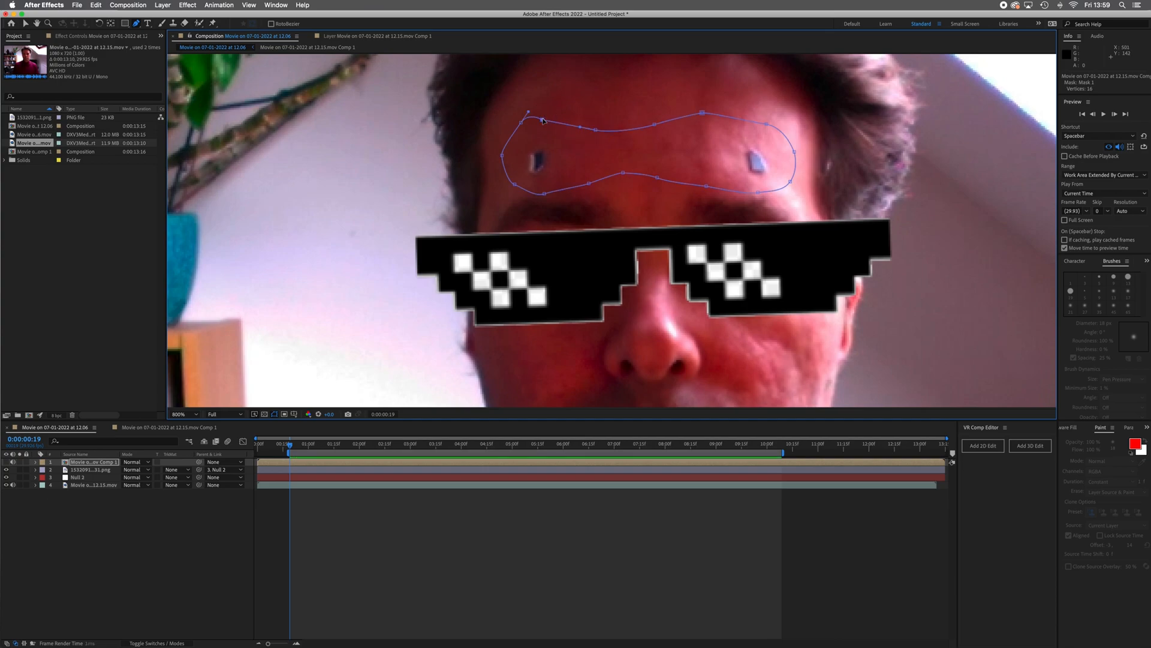
- Set the forehead mask's feather to 10 pixels and make the pre-composed layer visible again
left_click(35, 463)
left_click(43, 471)
left_click(52, 478)
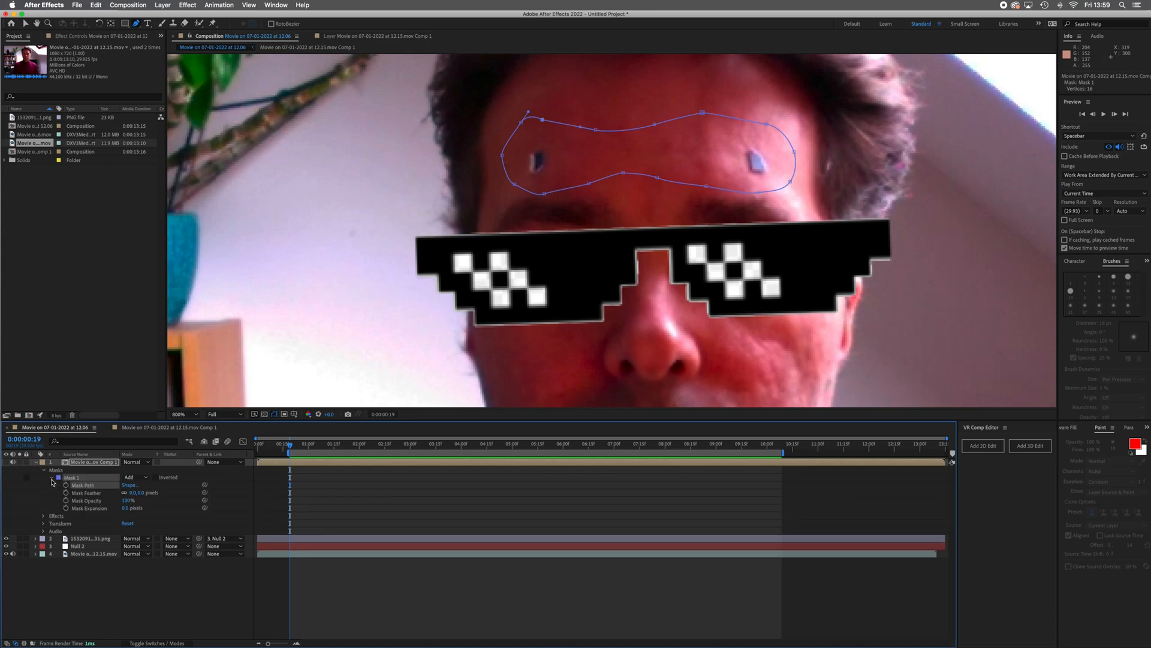
left_click_drag(134, 493, 139, 497)
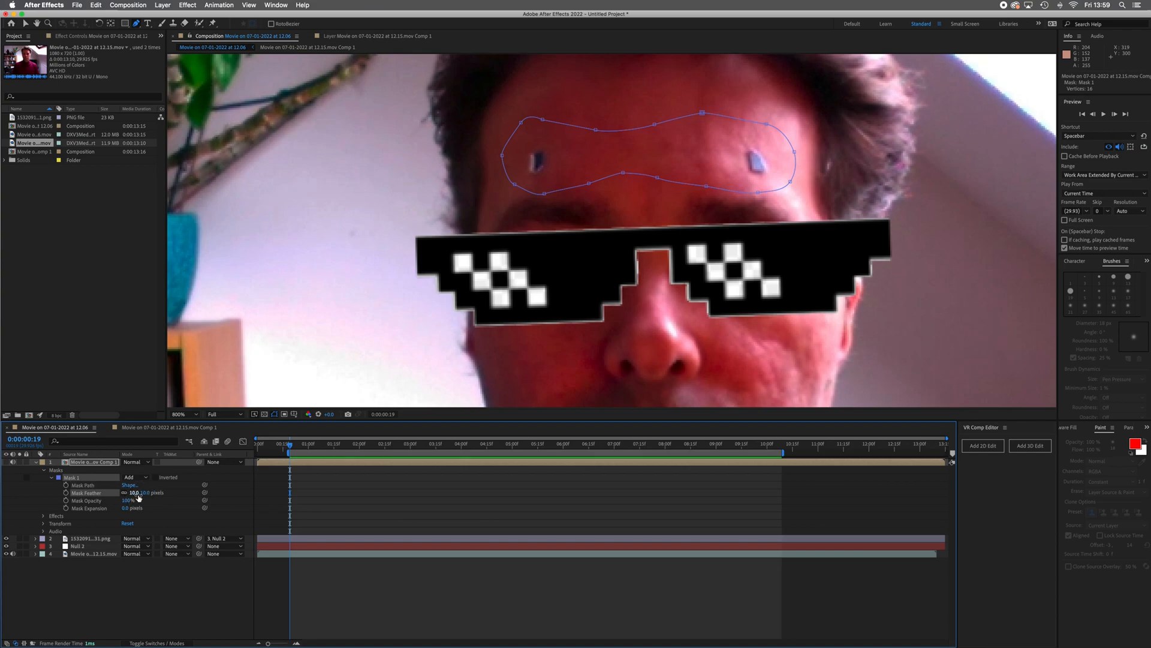
left_click(36, 463)
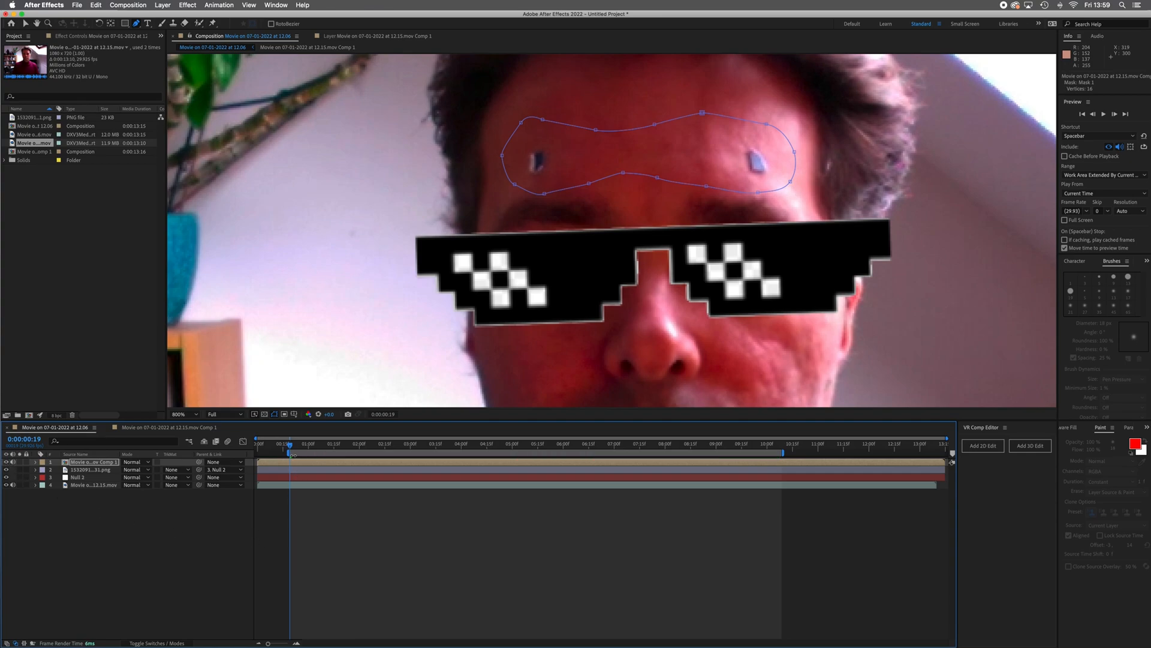
- Start the work area at 0:00:00:21 and play back the composition to check the masked patch against the moving head
left_click_drag(291, 448, 293, 454)
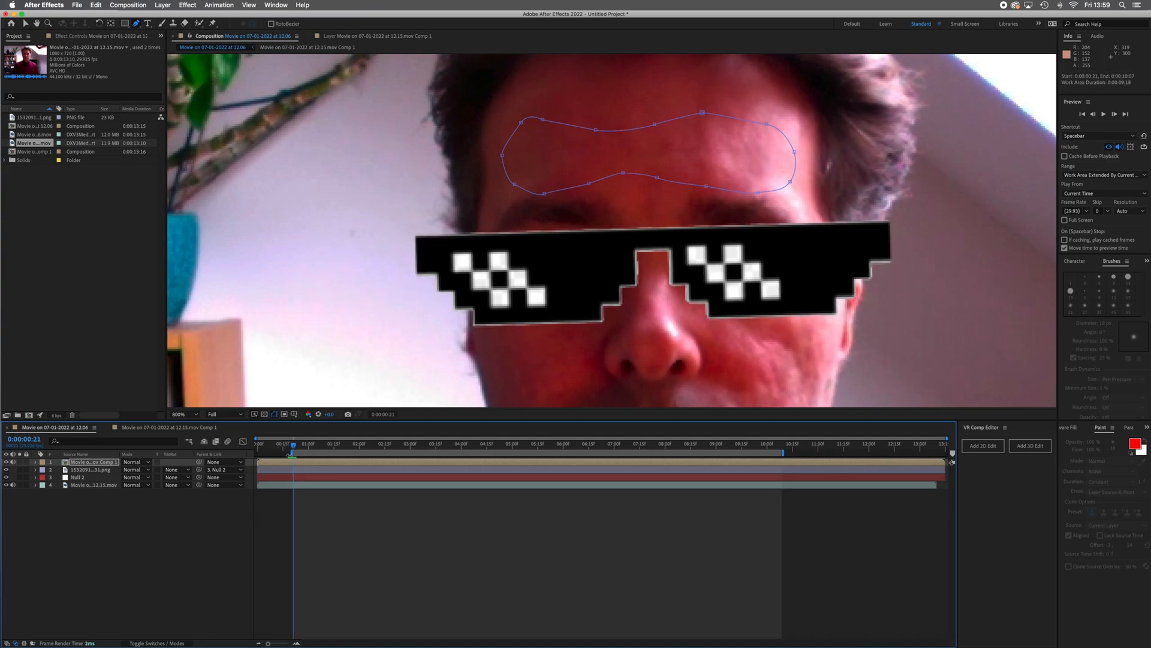
key("comma")
key("comma")
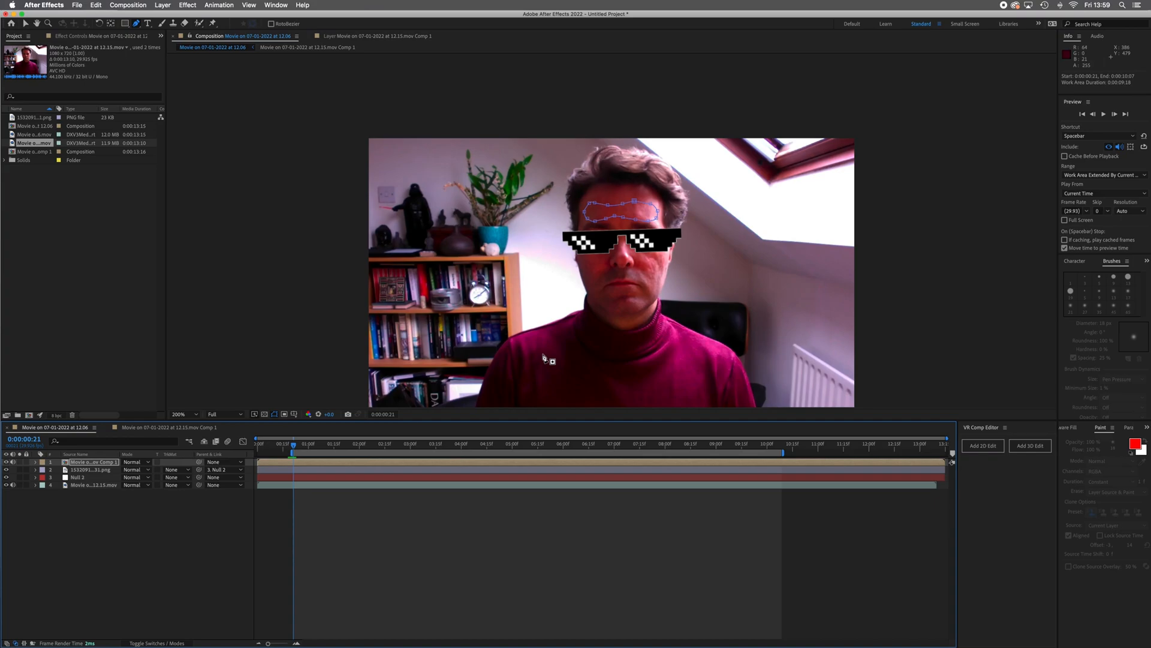
key("space")
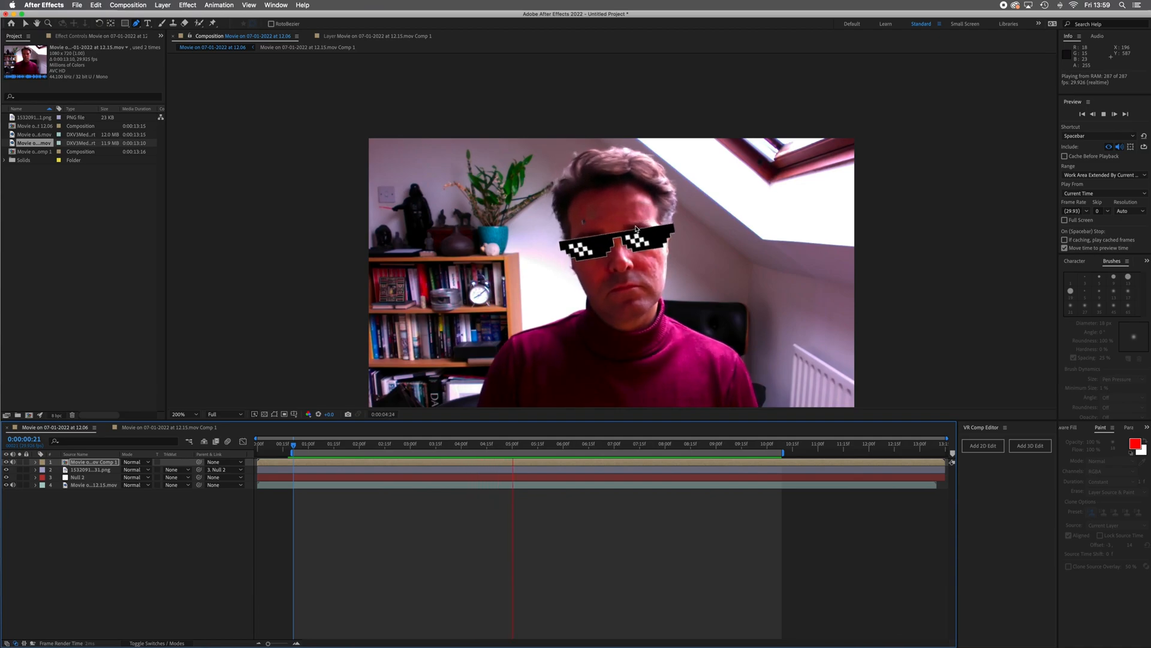
key("space")
- At 0:00:00:21, hide the sunglasses, null and original footage layers to isolate the masked forehead patch
left_click_drag(559, 447, 293, 463)
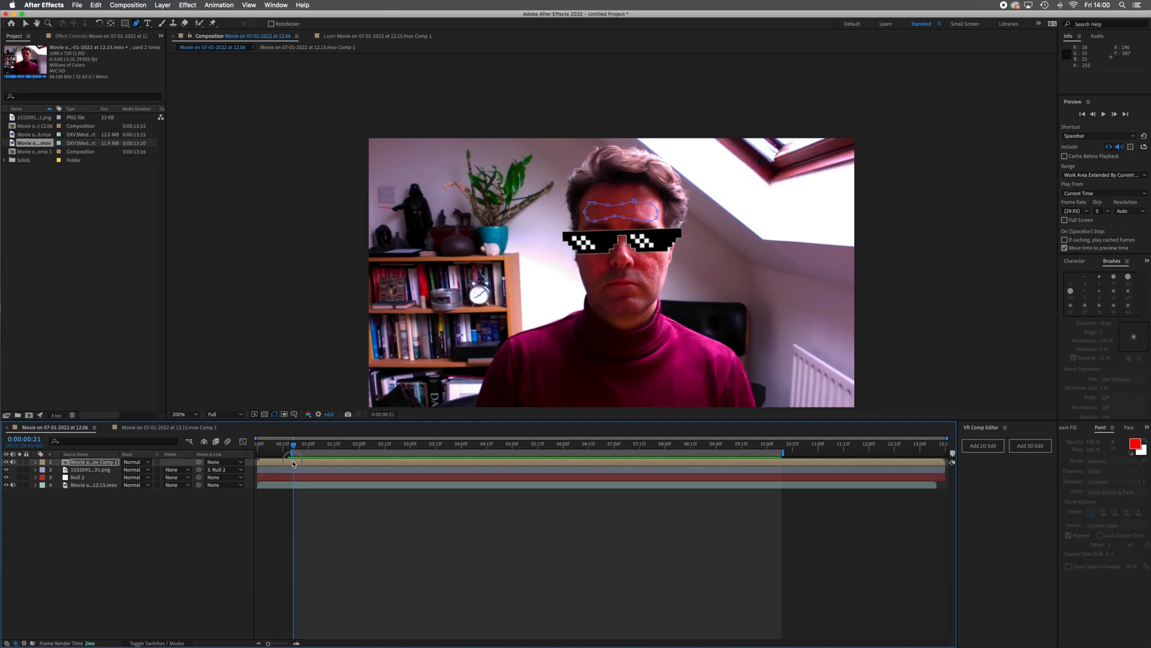
left_click(6, 470)
left_click(7, 484)
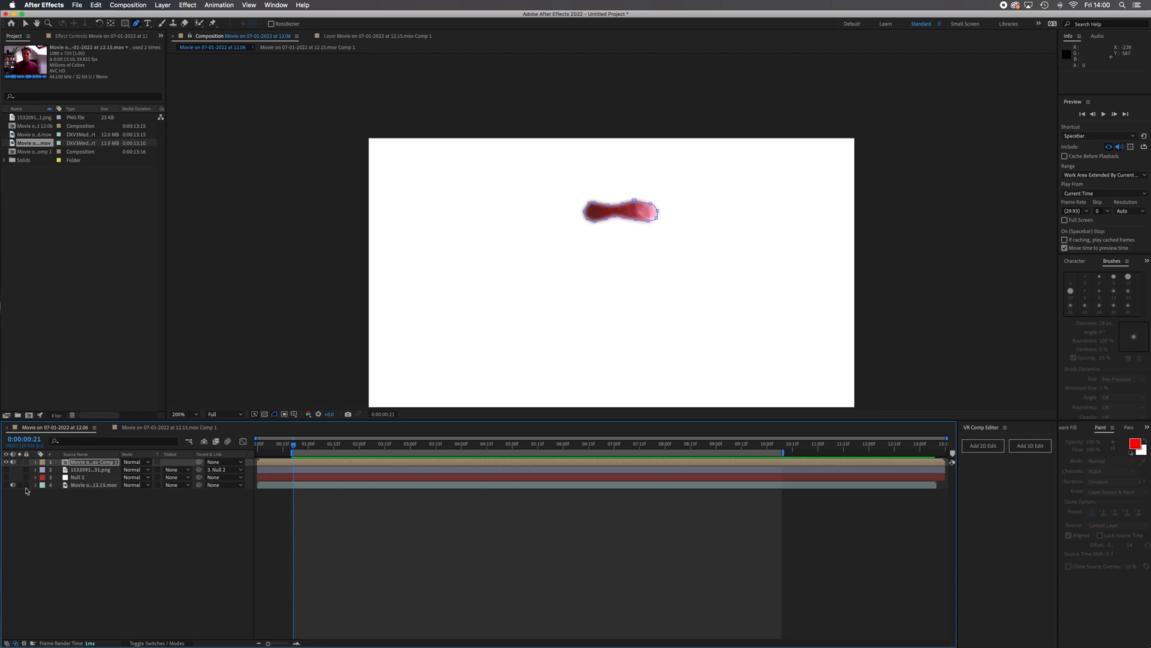
- Make the sunglasses, null and original footage layers visible again and parent the masked pre-comp layer to Null 2
left_click(6, 470)
left_click(6, 476)
left_click(6, 485)
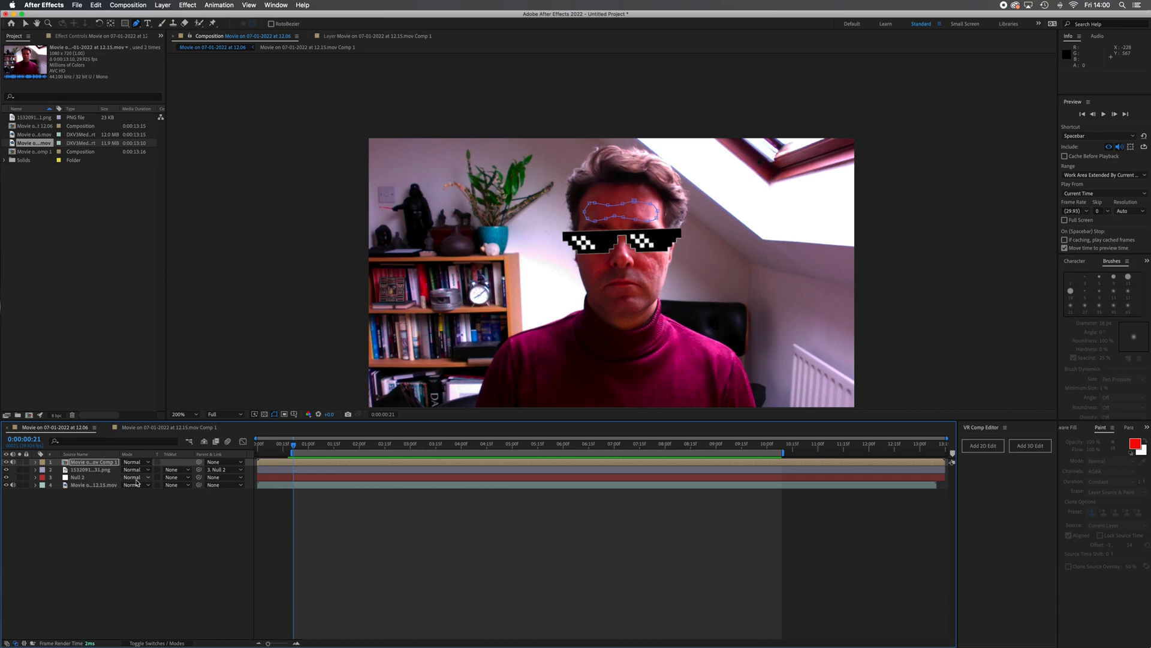
left_click_drag(198, 462, 81, 477)
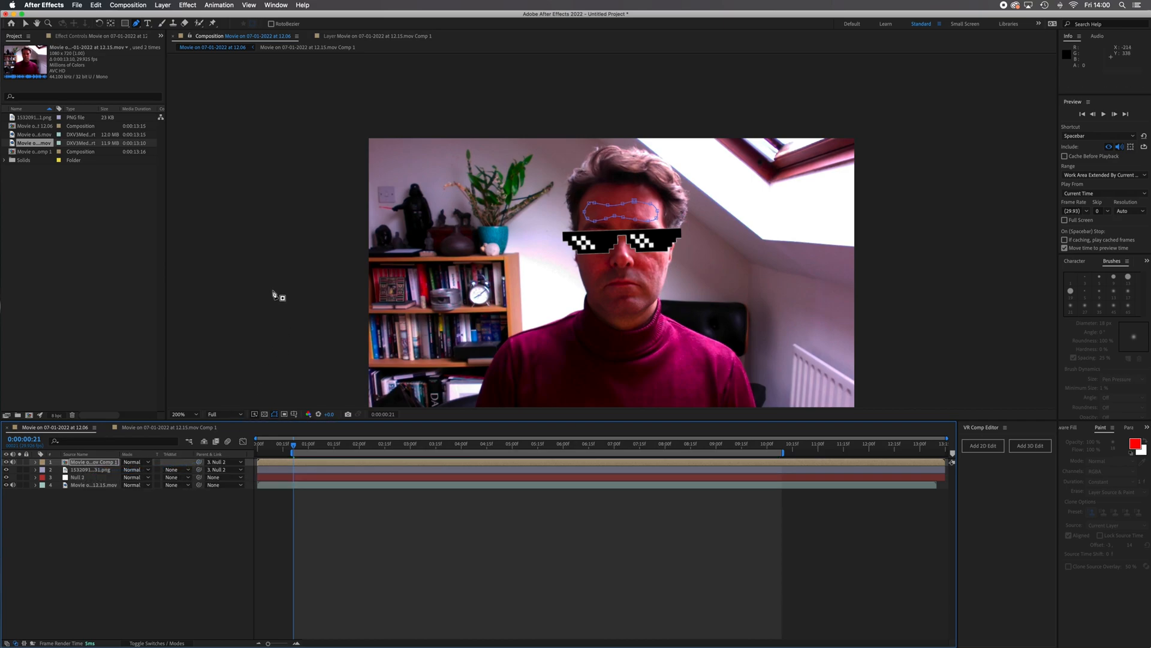
- Play back the composition, and inspect the forehead patch on the tilted head at 0:00:04:18
key("space")
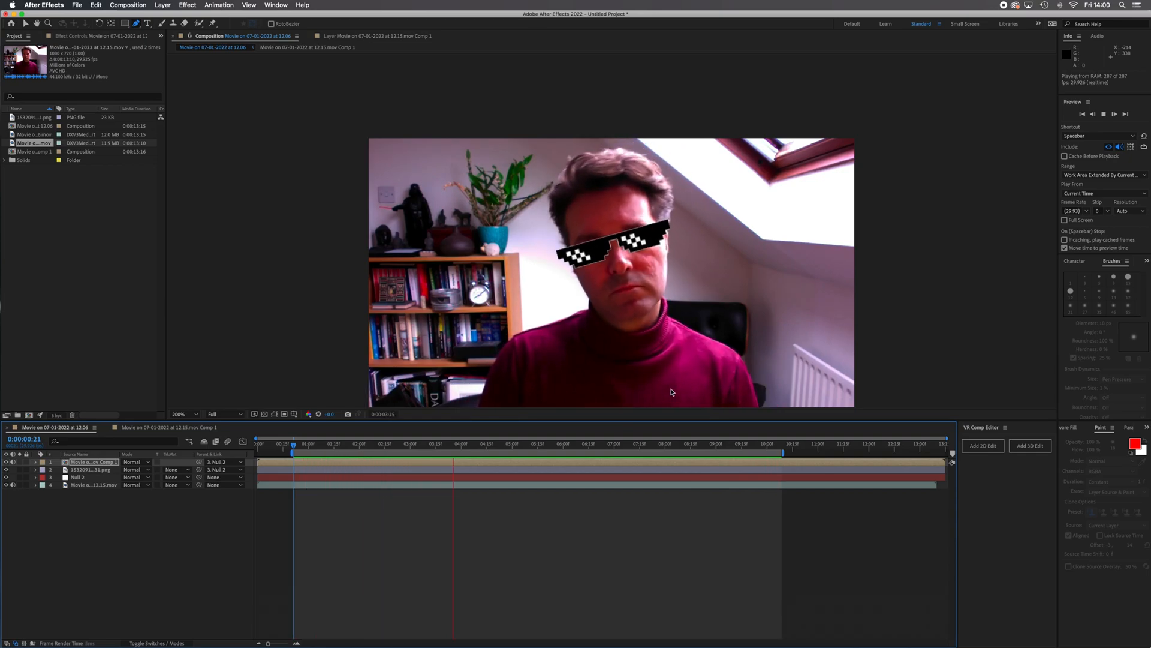
key("space")
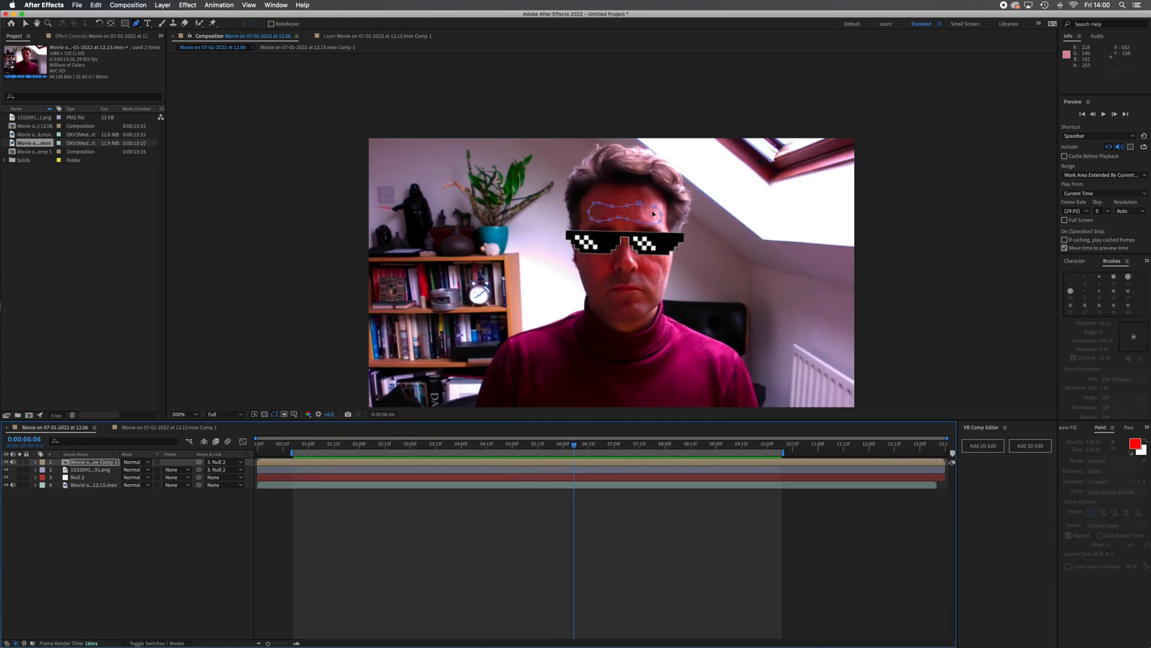
left_click_drag(574, 447, 492, 445)
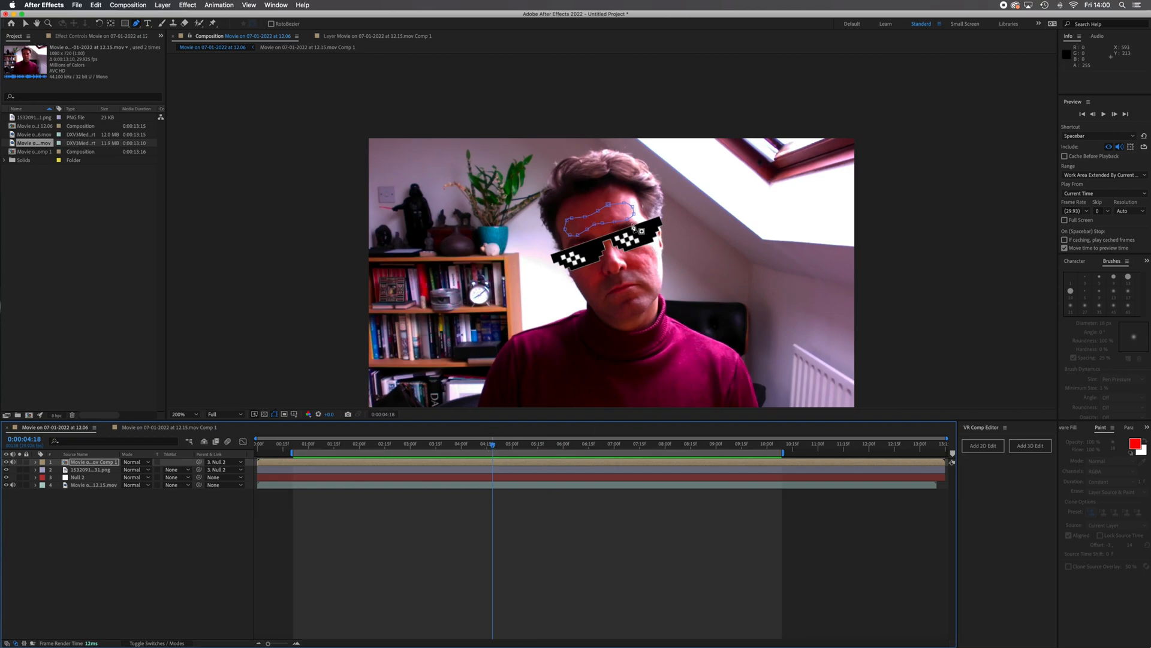
- Pull the forehead mask's outer edge inward near the temple, above the lens on the window side of the face
scroll(635, 225, "up", 2)
left_click(25, 24)
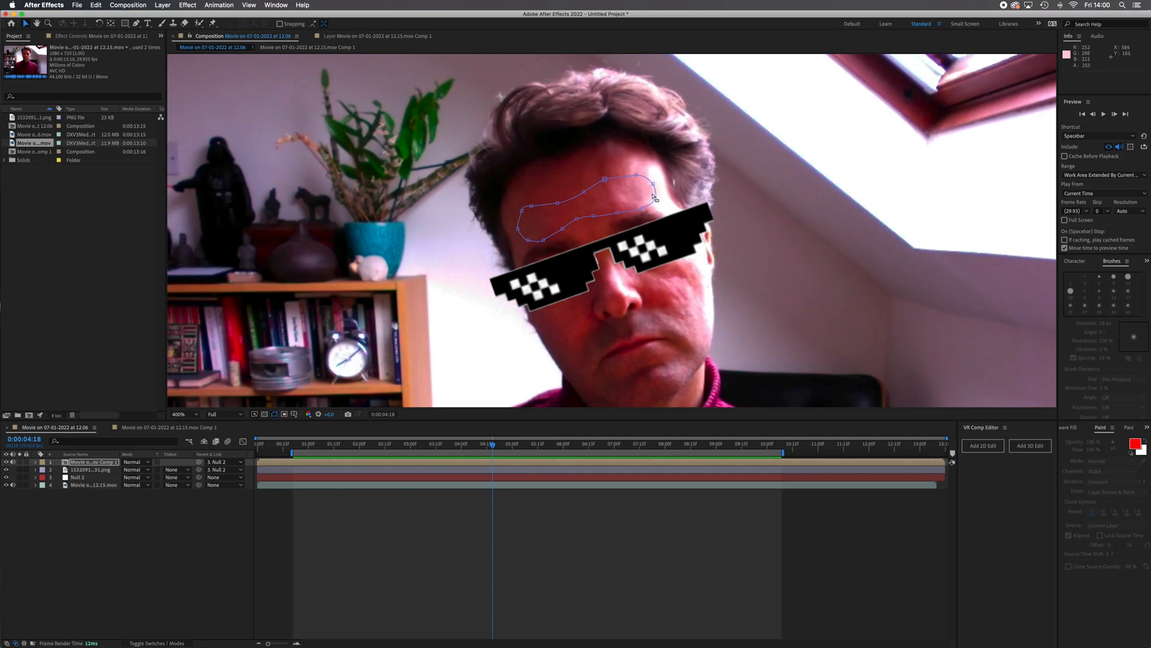
left_click_drag(653, 184, 645, 210)
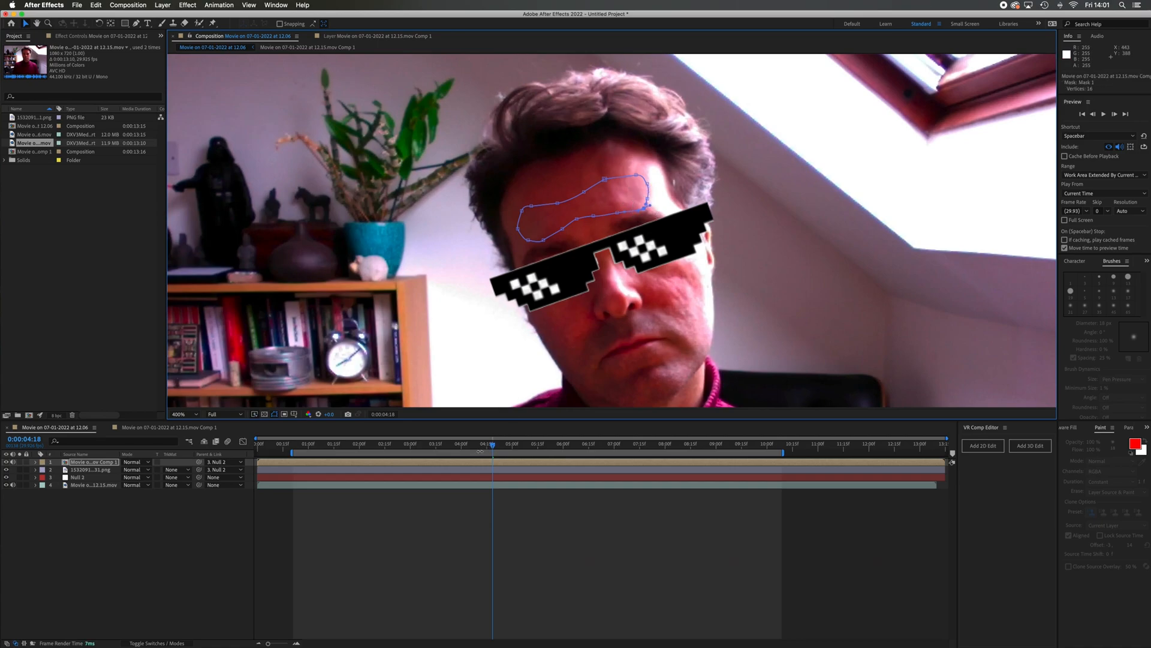
- At 0:00:10:07, add another copy of the 12.15 footage as the top layer and pre-compose it as Comp 2, moving all attributes
left_click_drag(492, 449, 736, 487)
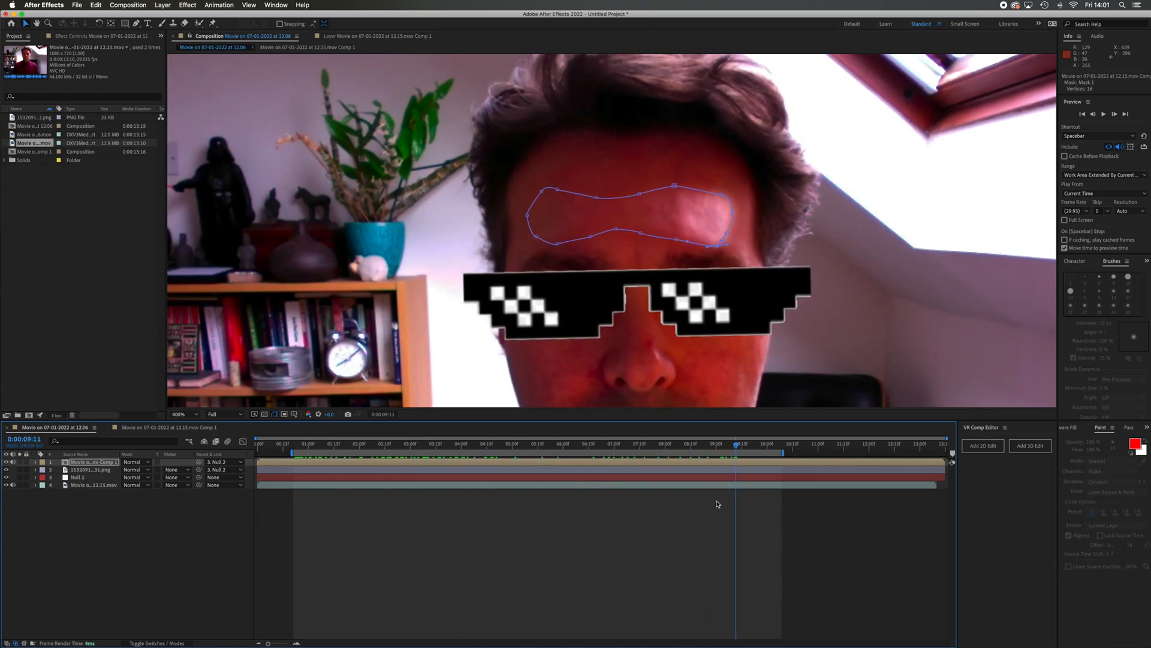
left_click_drag(740, 444, 781, 470)
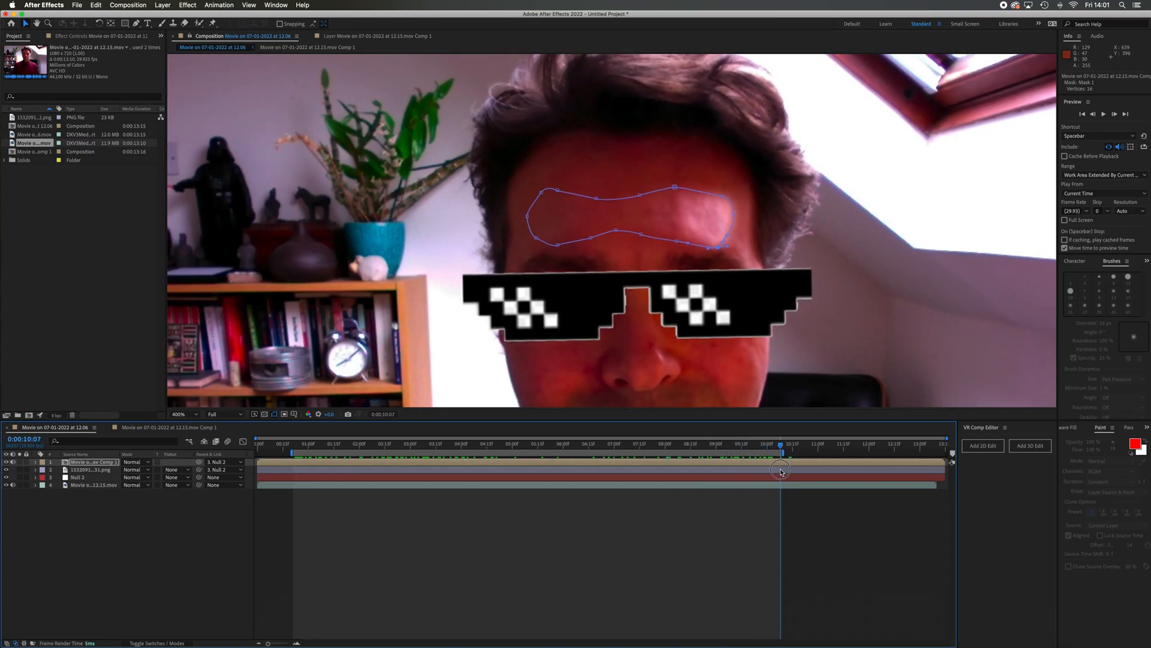
left_click_drag(25, 144, 83, 462)
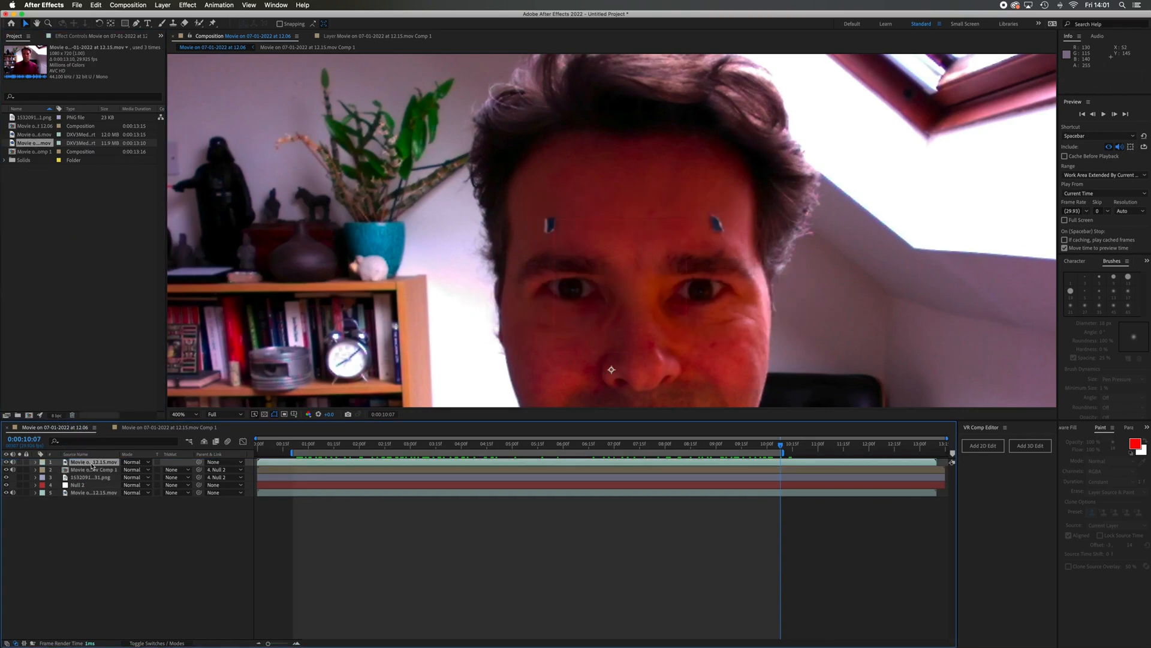
right_click(94, 463)
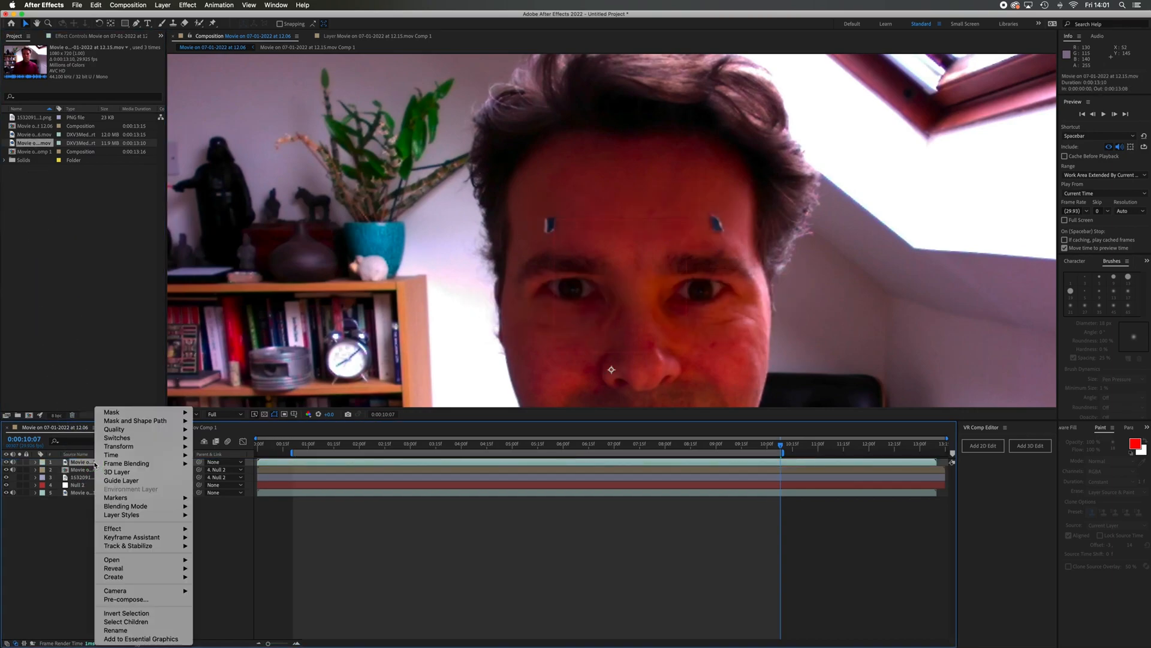
left_click(145, 600)
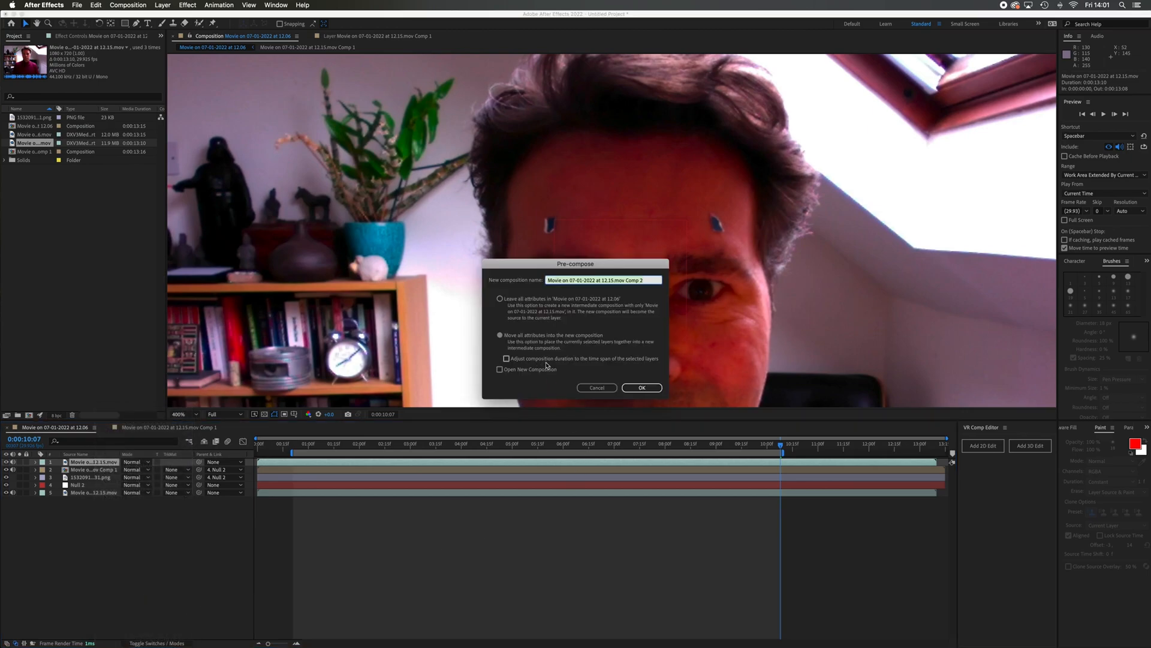
left_click(642, 388)
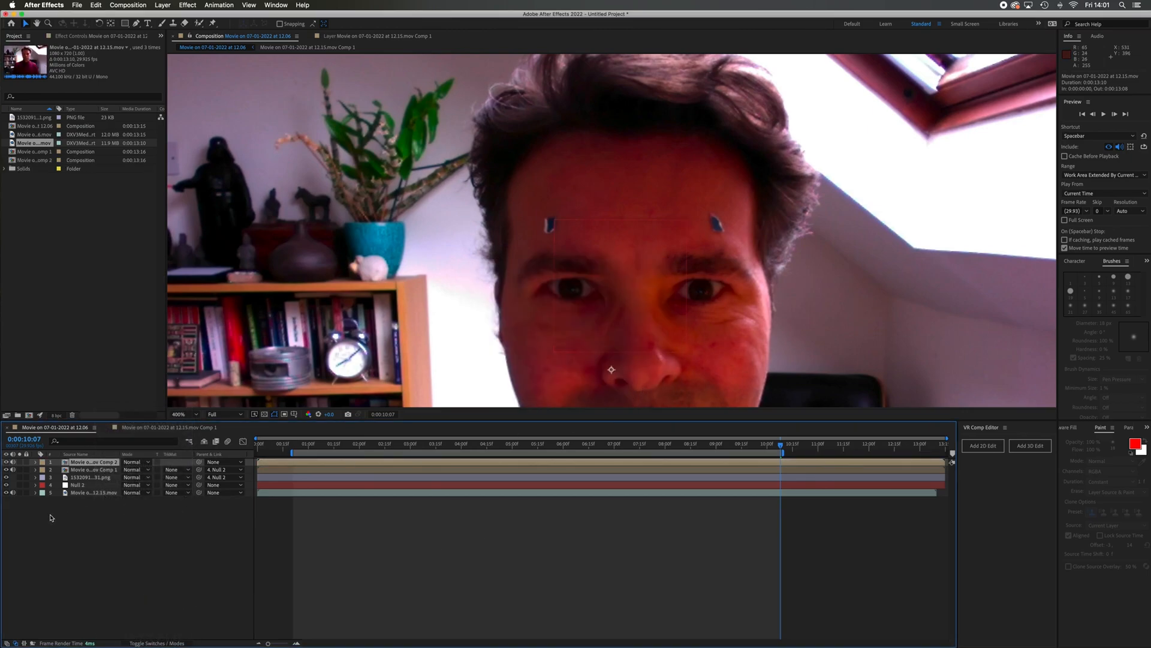
- Open the Comp 2 pre-comp and freeze its footage layer on the frame at 0:00:10:07
double_click(93, 463)
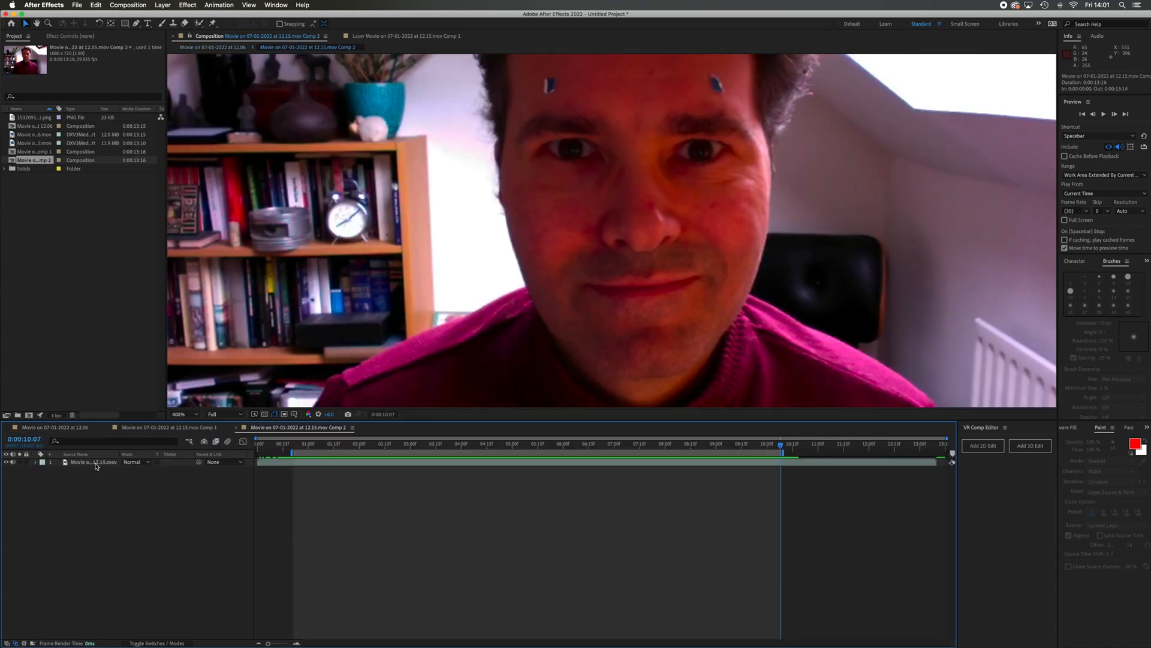
right_click(90, 462)
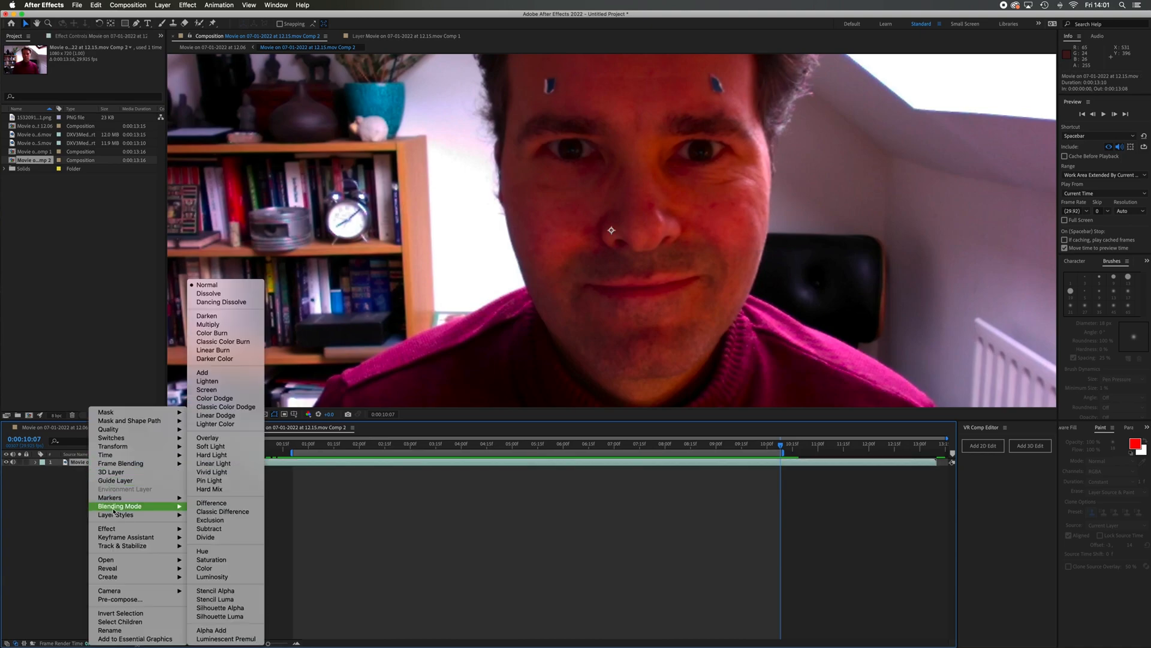
mouse_move(120, 455)
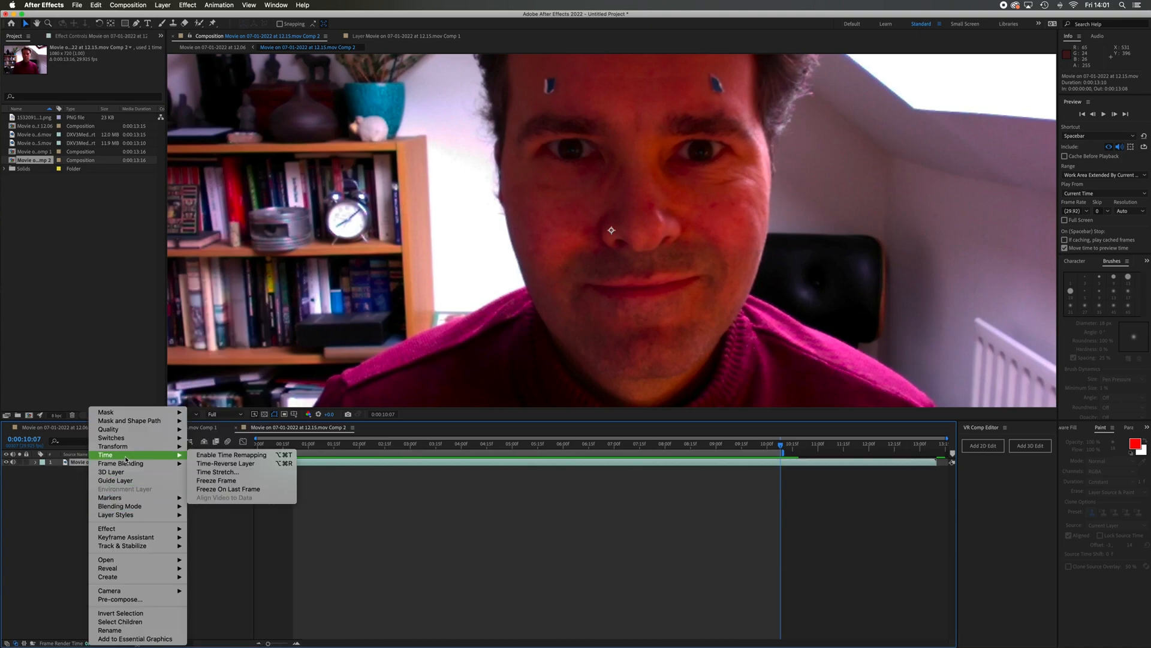
left_click(230, 481)
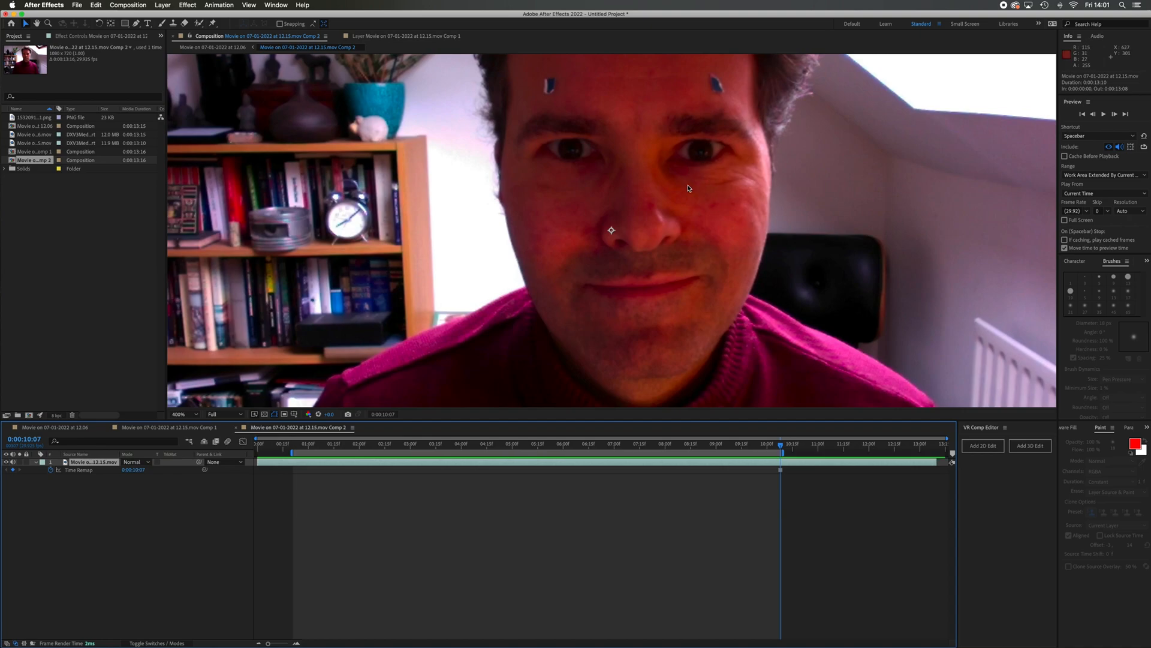
- Open the frozen footage layer and clone nearby skin over the forehead marker on the window side of the face with the Clone Stamp tool
left_click_drag(679, 186, 678, 312)
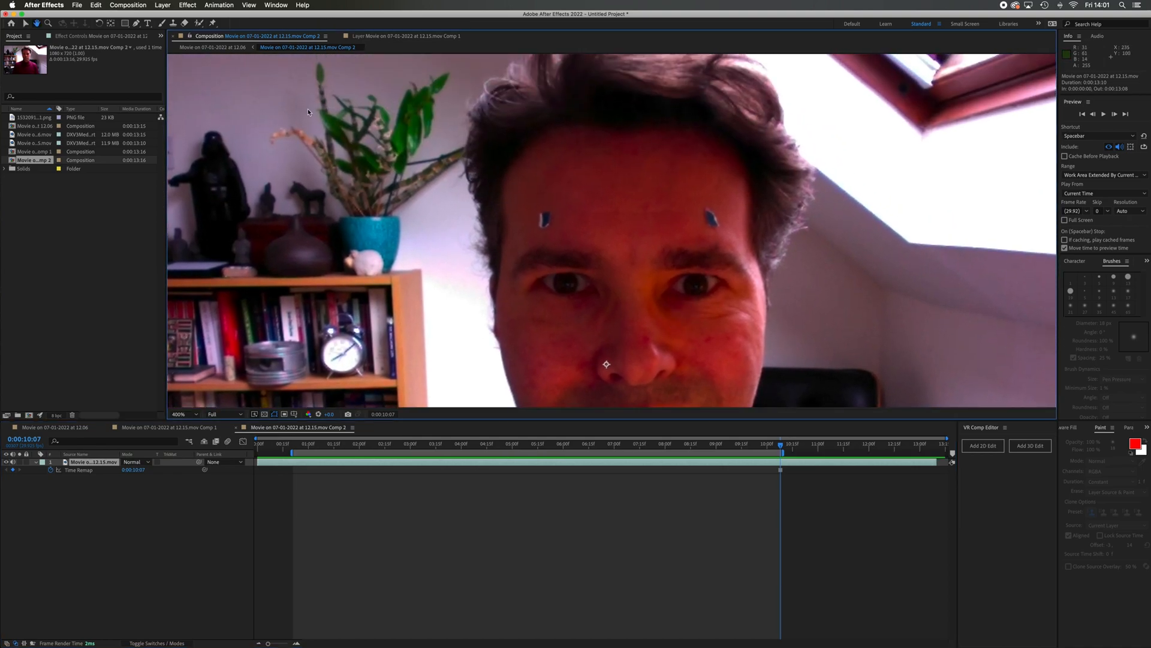
left_click(173, 23)
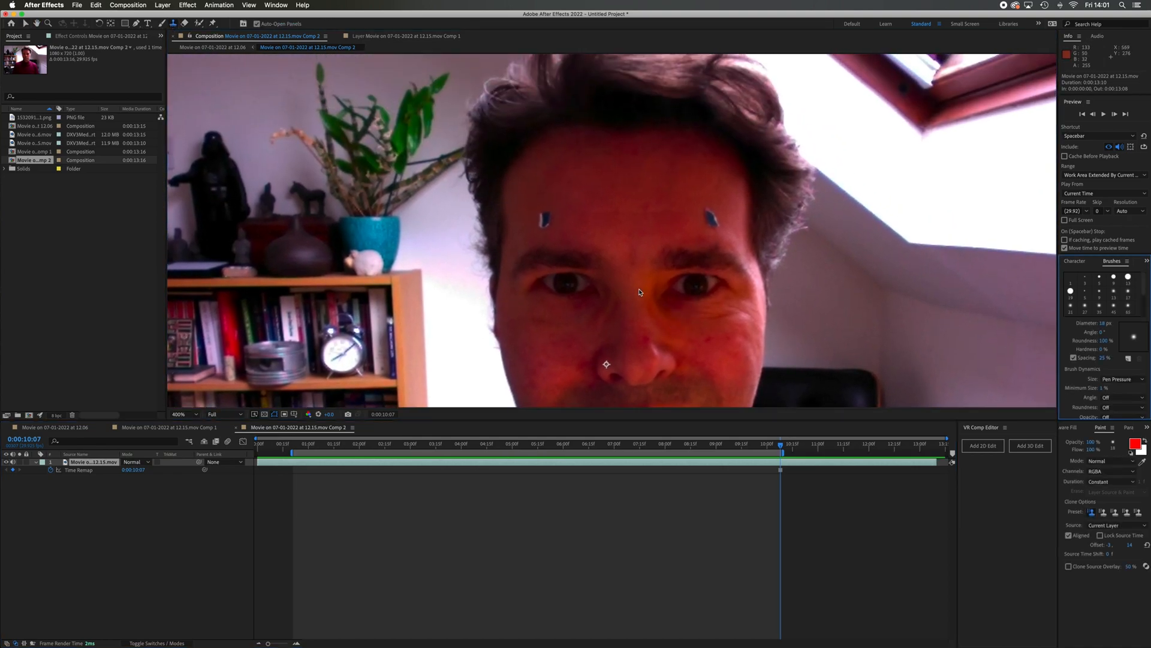
double_click(664, 279)
key("period")
key("period")
left_click_drag(770, 99, 591, 337)
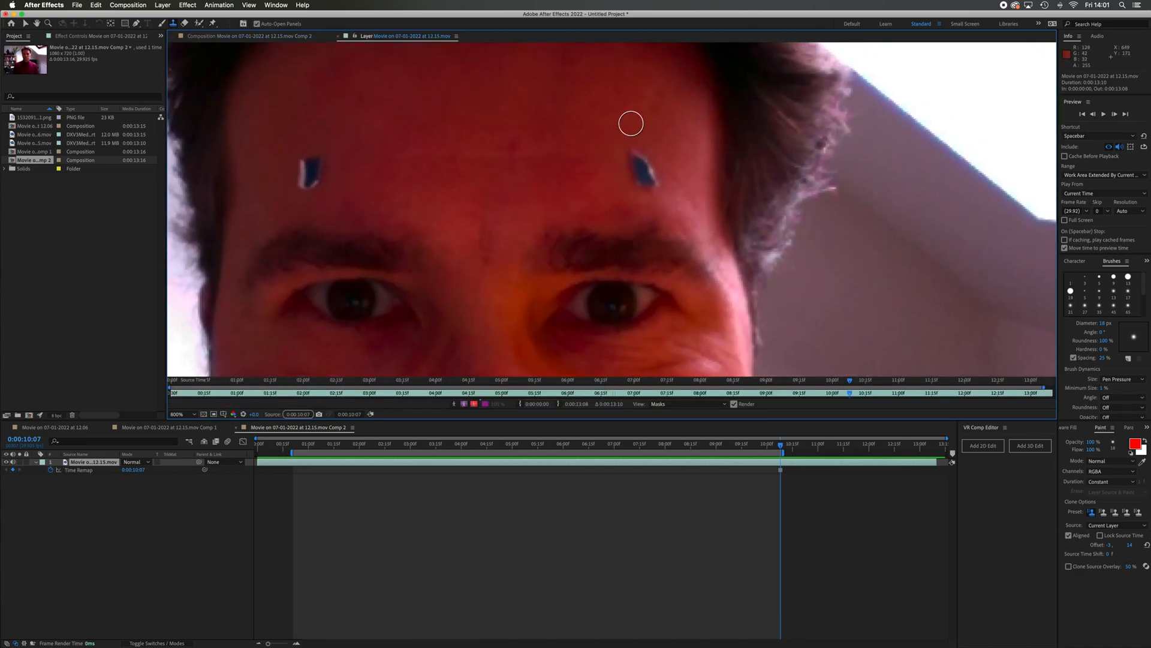
left_click(633, 120, "alt")
mouse_move(640, 146)
left_mouse_down()
mouse_move(641, 182)
mouse_move(626, 156)
mouse_move(658, 179)
mouse_move(652, 168)
mouse_move(645, 182)
left_mouse_up()
left_click(604, 154, "alt")
left_click(677, 193, "alt")
left_click(659, 149, "alt")
left_click(635, 204, "alt")
left_click(632, 198, "alt")
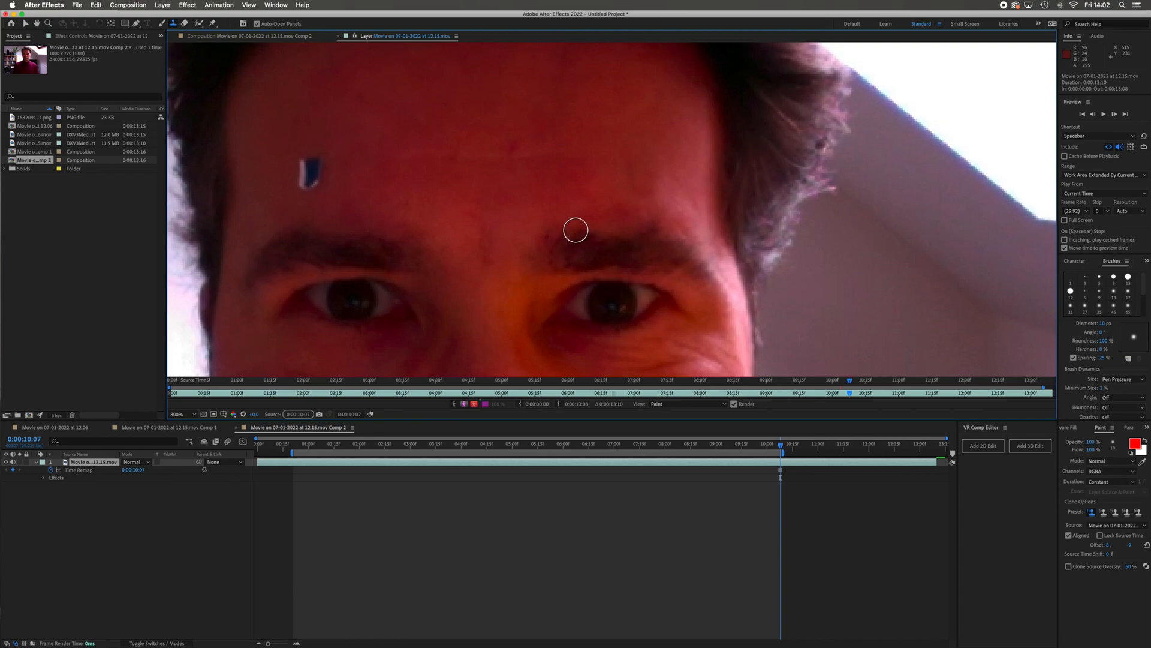
scroll(575, 230, "down", 2)
scroll(575, 230, "up", 1)
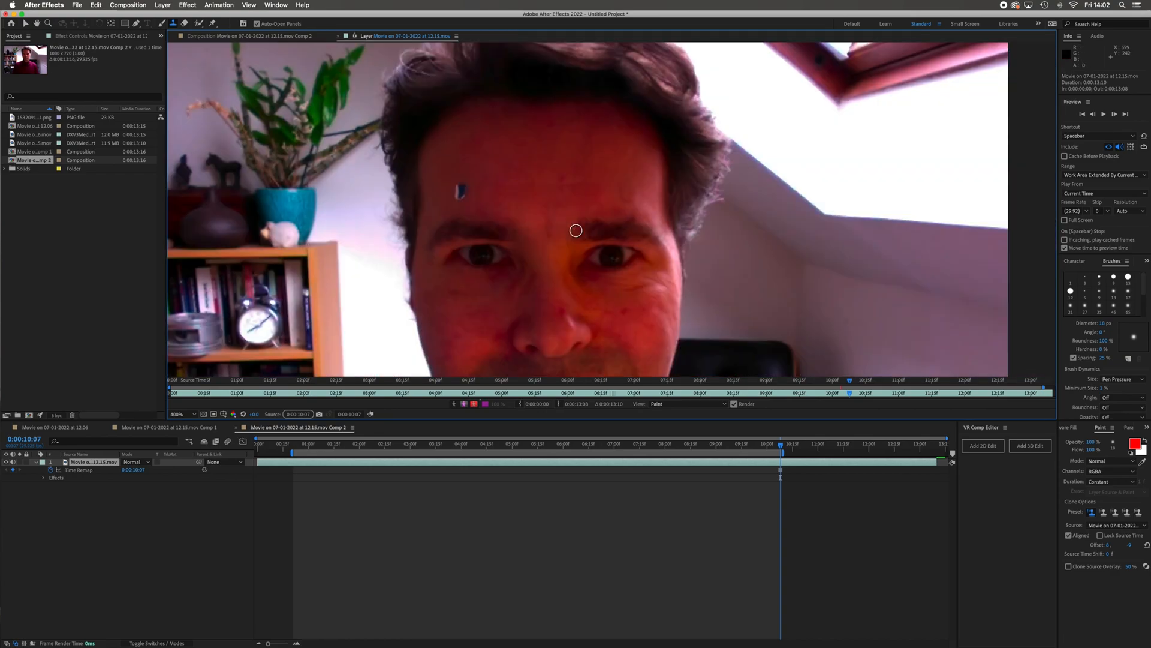
left_click(619, 193, "alt")
scroll(586, 253, "down", 1)
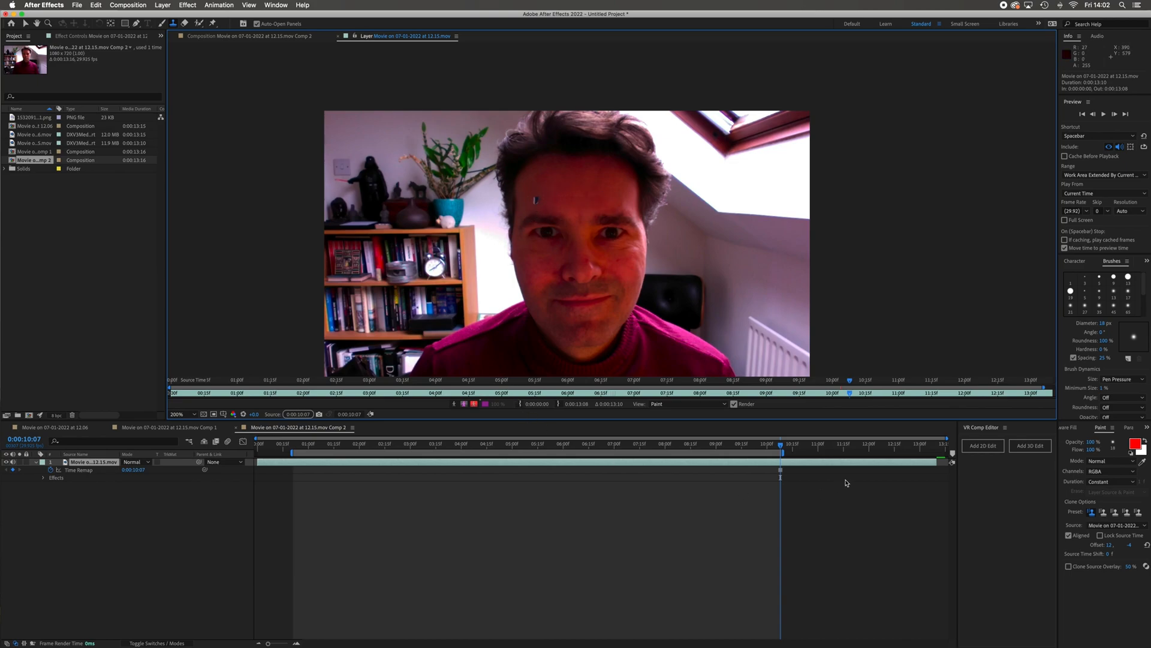
- Select strokes Clone 1 through Clone 13 in the Paint effect and shift their bars earlier to end at about 0:00:10:07
mouse_move(781, 447)
left_mouse_down()
mouse_move(564, 446)
mouse_move(780, 467)
left_mouse_up()
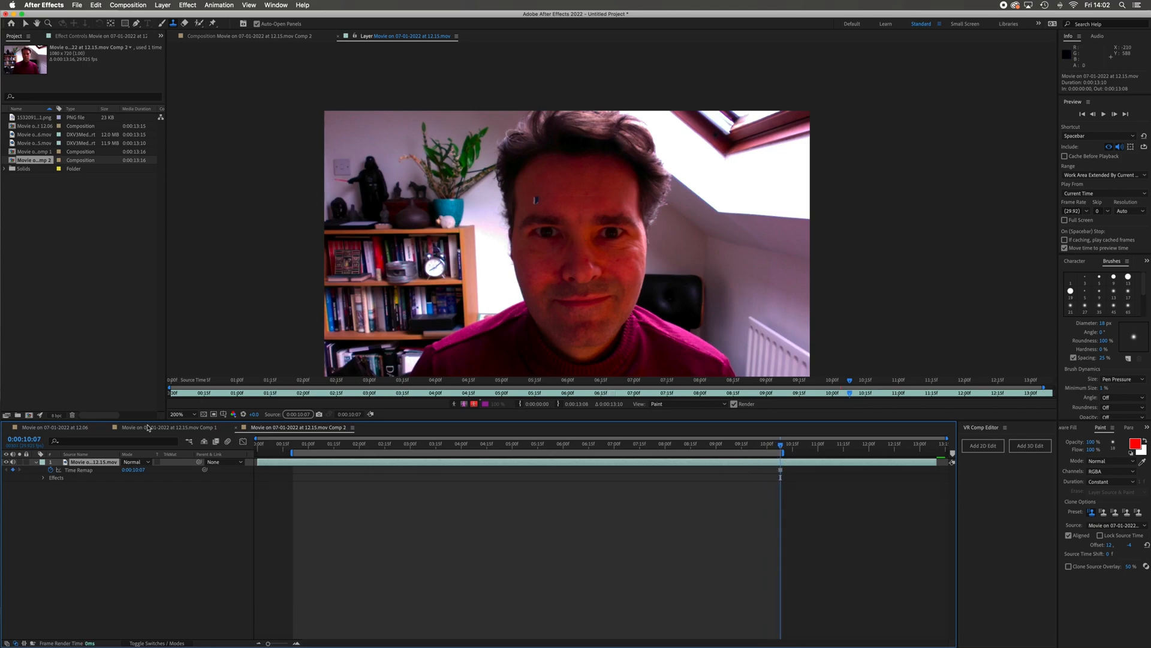
left_click(52, 486)
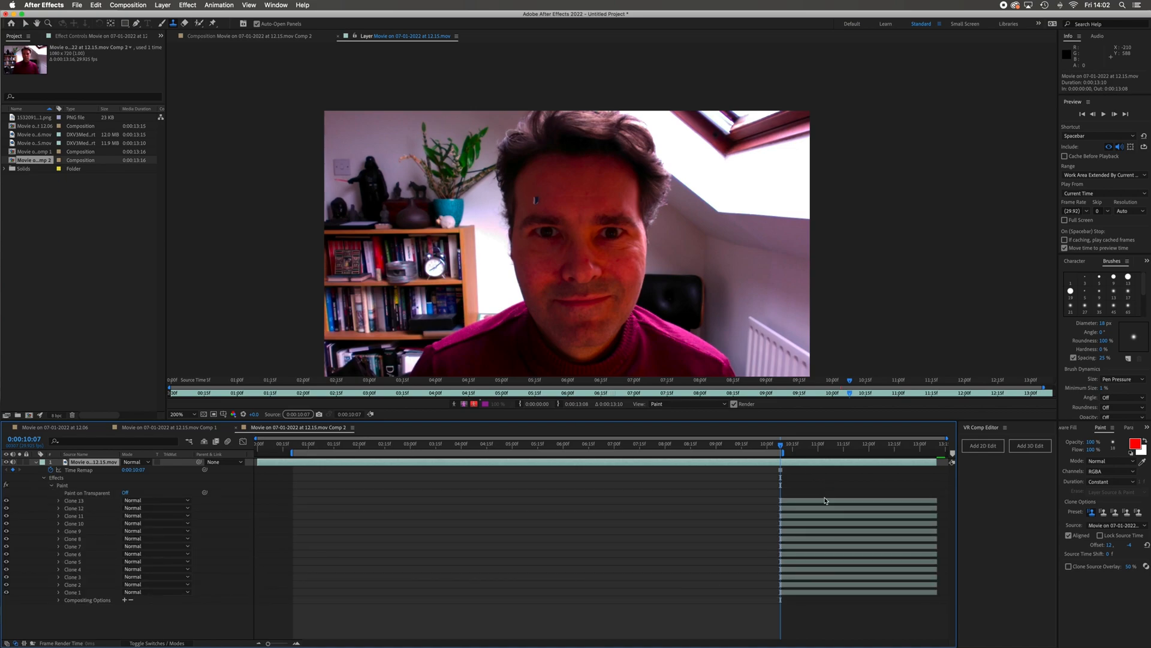
left_click_drag(838, 492, 878, 612)
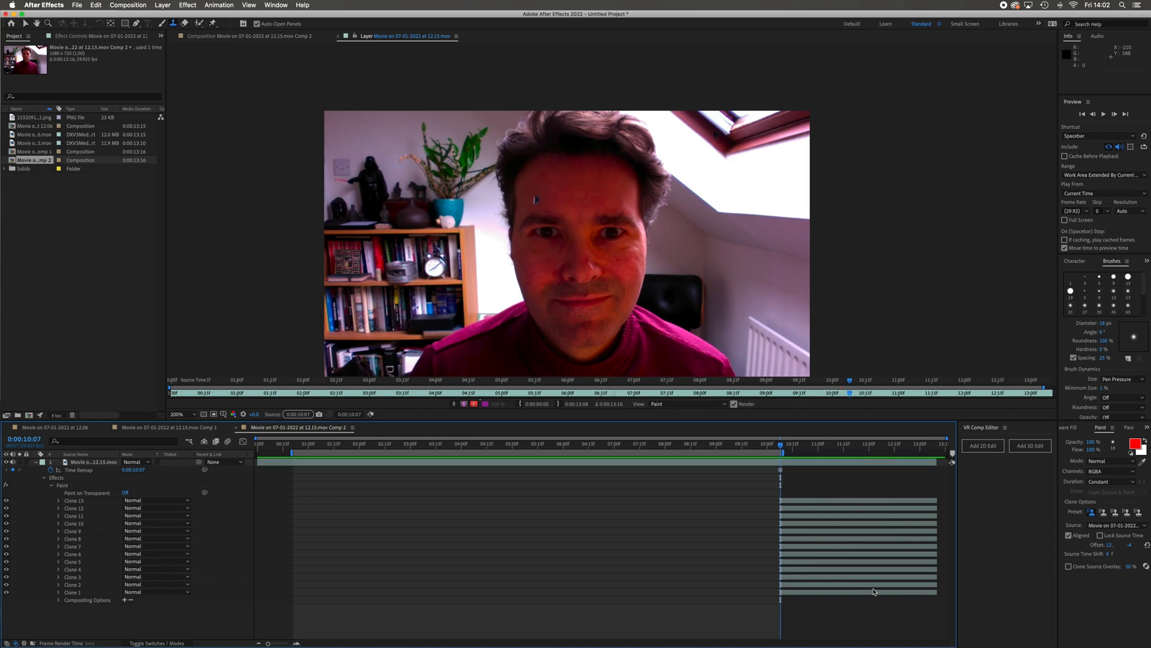
left_click(888, 501)
left_click(888, 509, "shift")
left_click(887, 516, "shift")
left_click(887, 523, "shift")
left_click(888, 531, "shift")
left_click(886, 539, "shift")
left_click(886, 547, "shift")
left_click(886, 554, "shift")
left_click(886, 561, "shift")
left_click(885, 569, "shift")
left_click(886, 577, "shift")
left_click(885, 584, "shift")
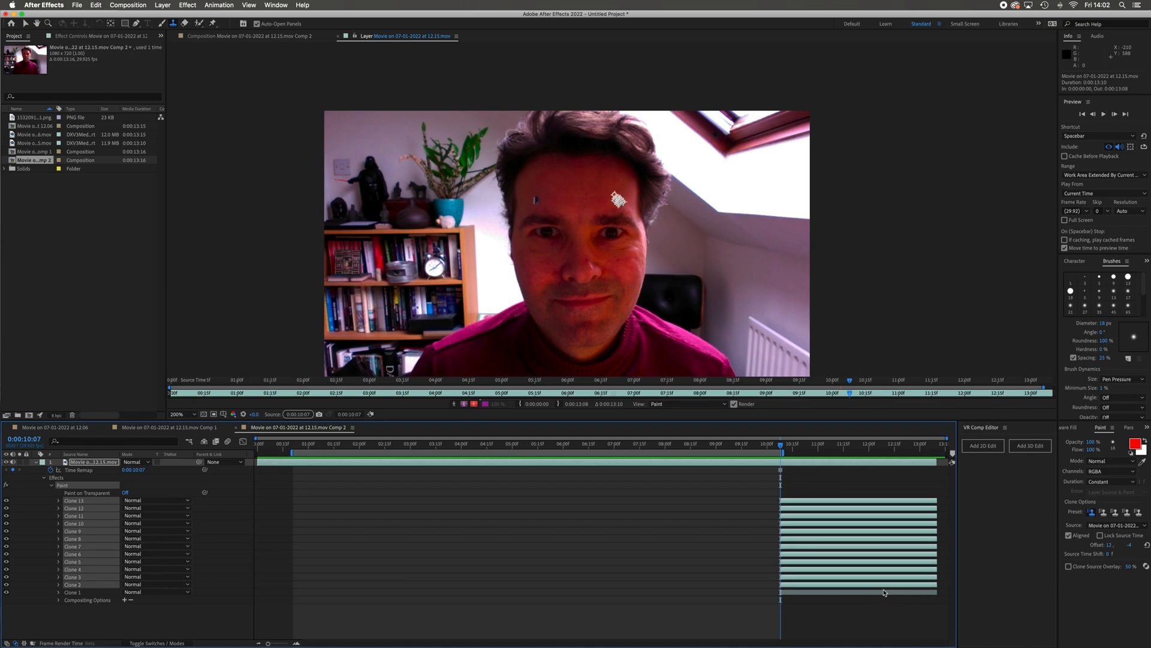
left_click(885, 592, "shift")
left_click_drag(848, 503, 471, 500)
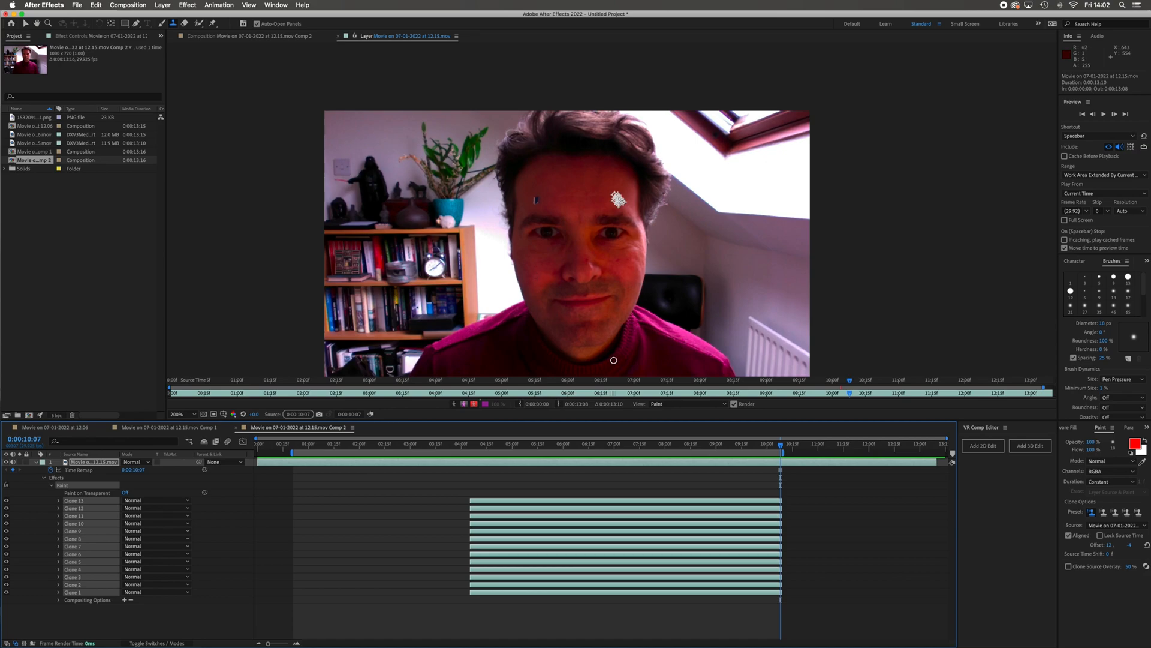
- Return to the main composition's view and hide the Comp 2 layer
left_click(58, 427)
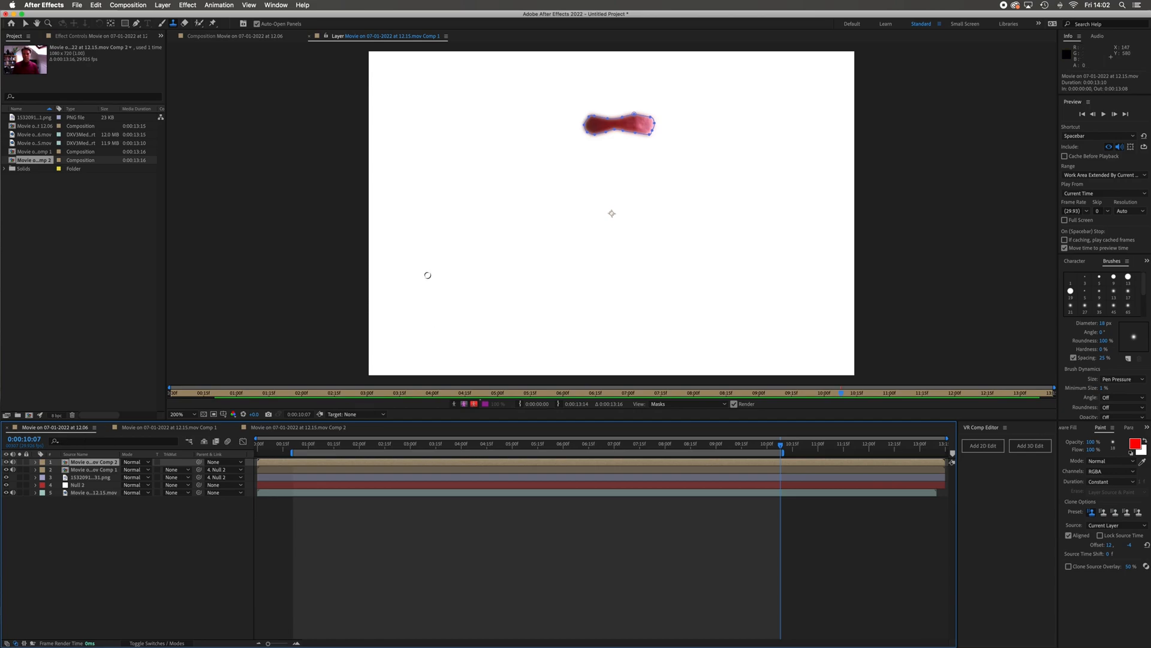
left_click(246, 36)
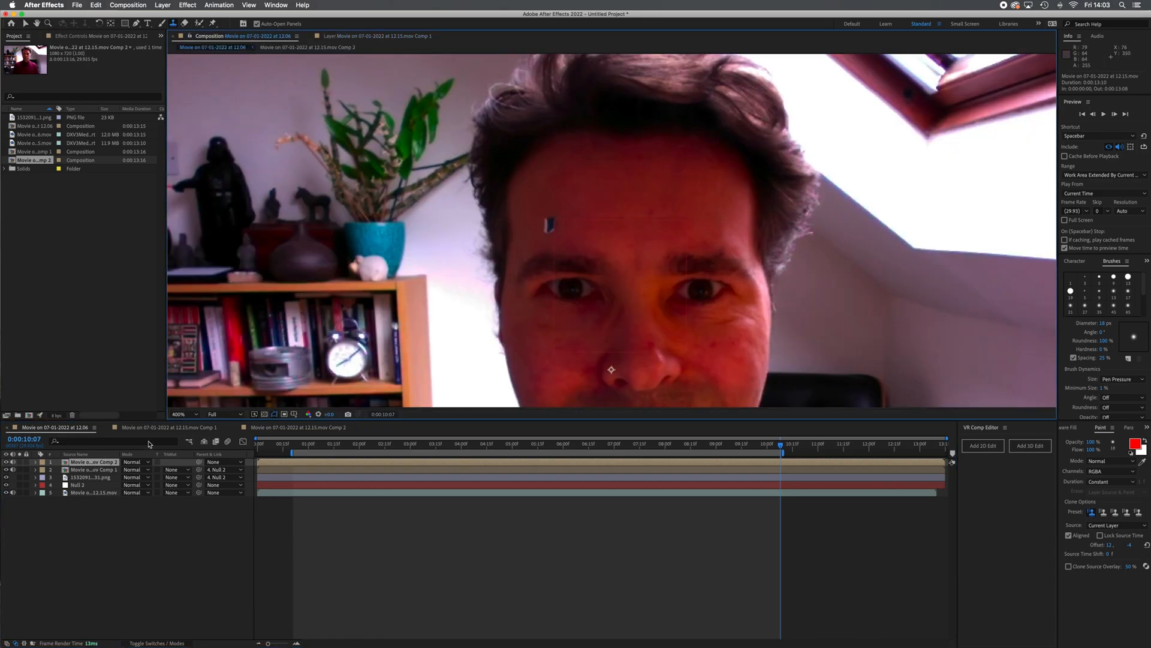
left_click(6, 462)
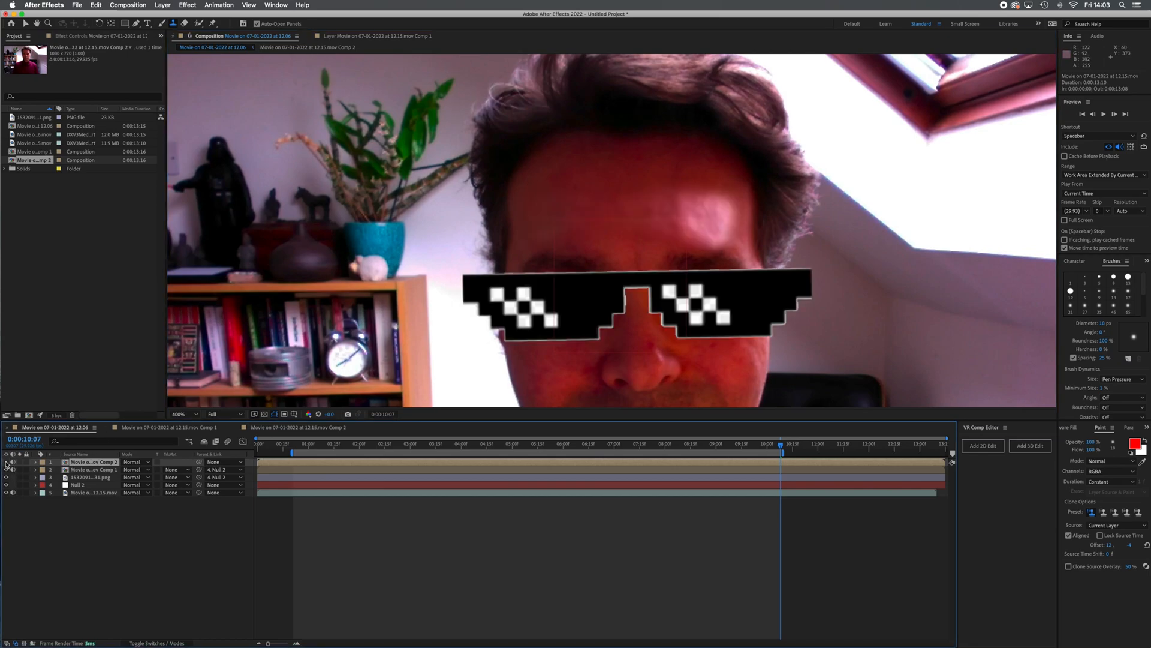
- Draw a closed 12-point Pen tool mask on the Comp 2 layer around the bright forehead patch, and make the layer visible again
left_click(136, 23)
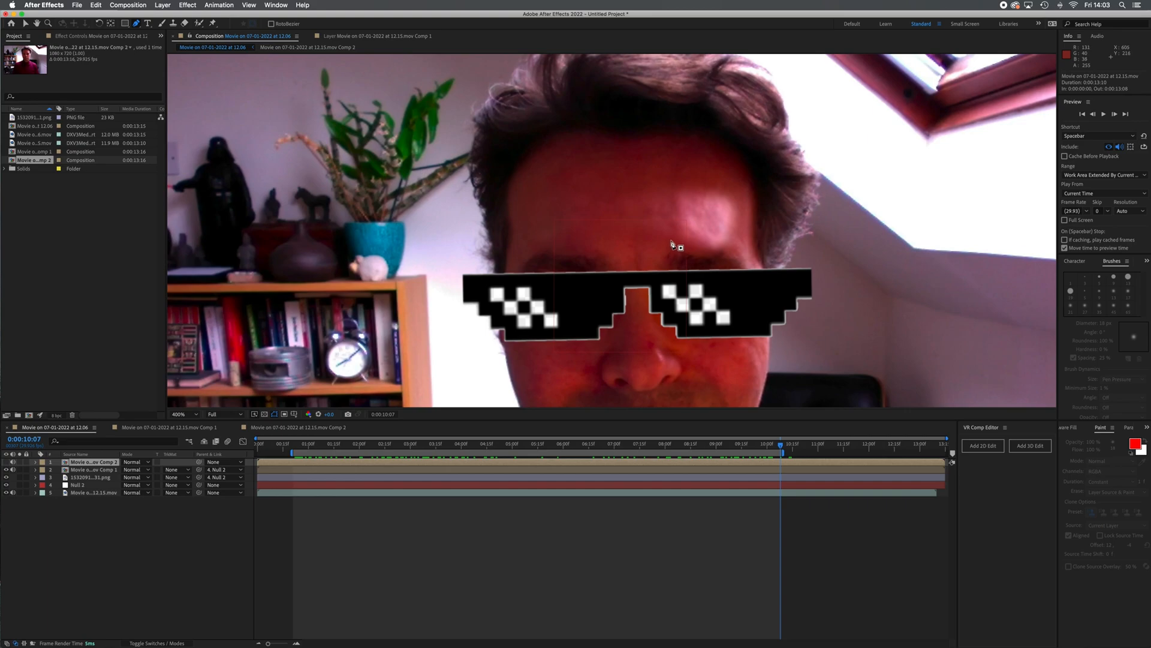
left_click_drag(666, 236, 698, 251)
left_click(697, 247)
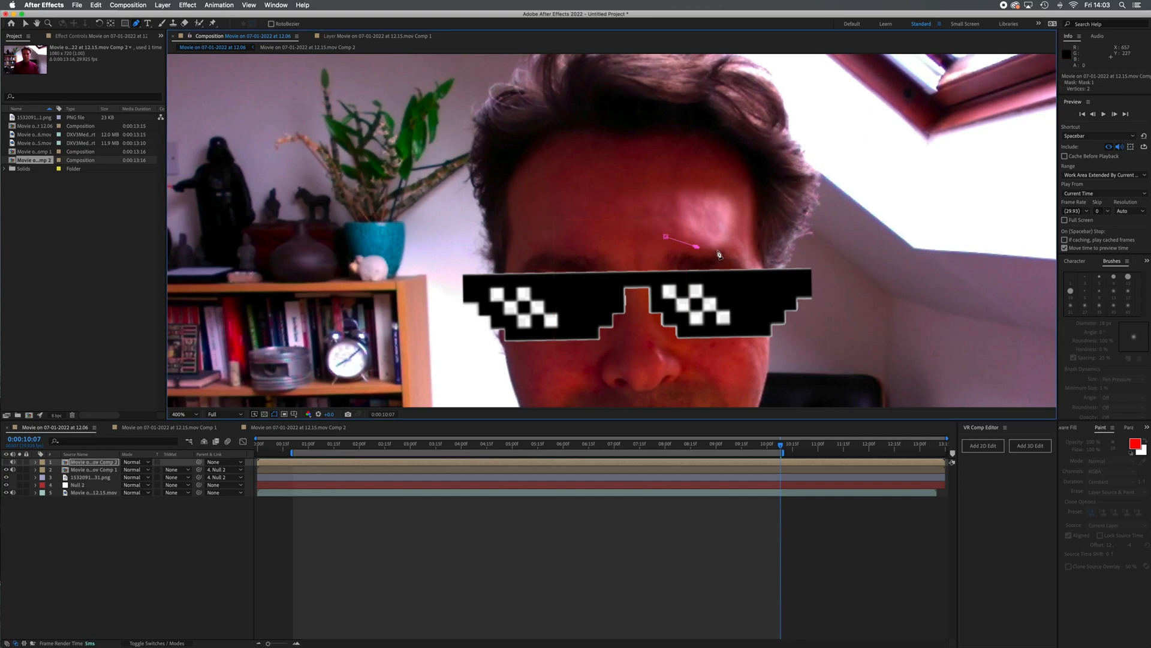
left_click(730, 242)
left_click(738, 219)
left_click(736, 203)
left_click(724, 186)
left_click(692, 183)
left_click(643, 198)
left_click(633, 215)
left_click(649, 231)
left_click(657, 234)
left_click(666, 236)
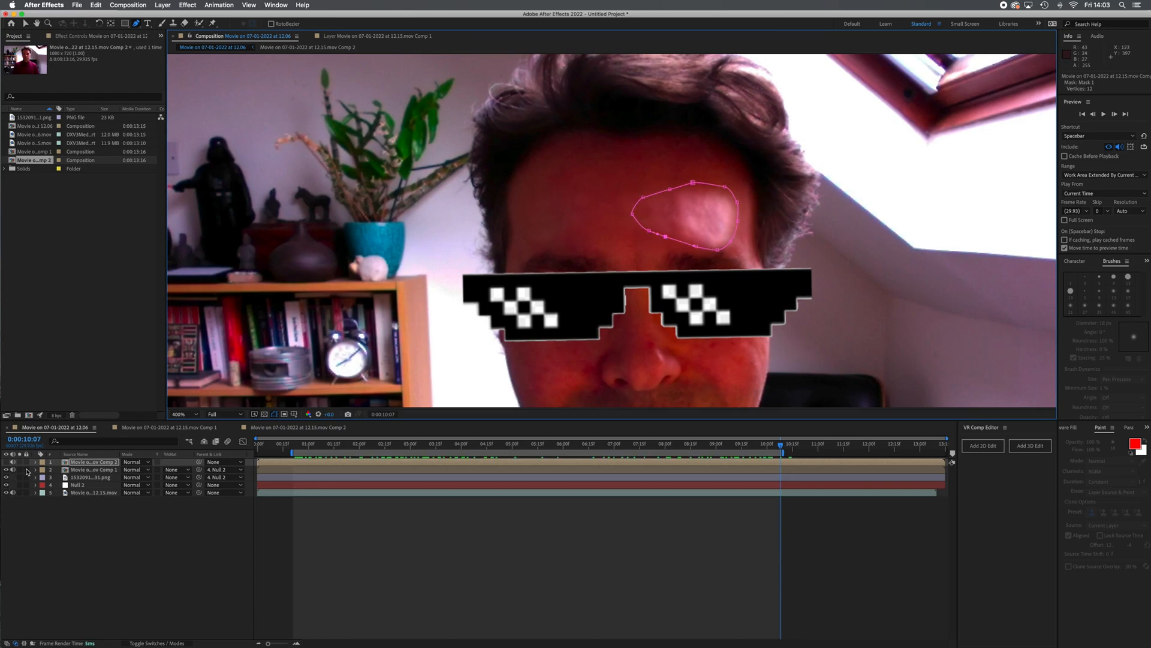
left_click(7, 462)
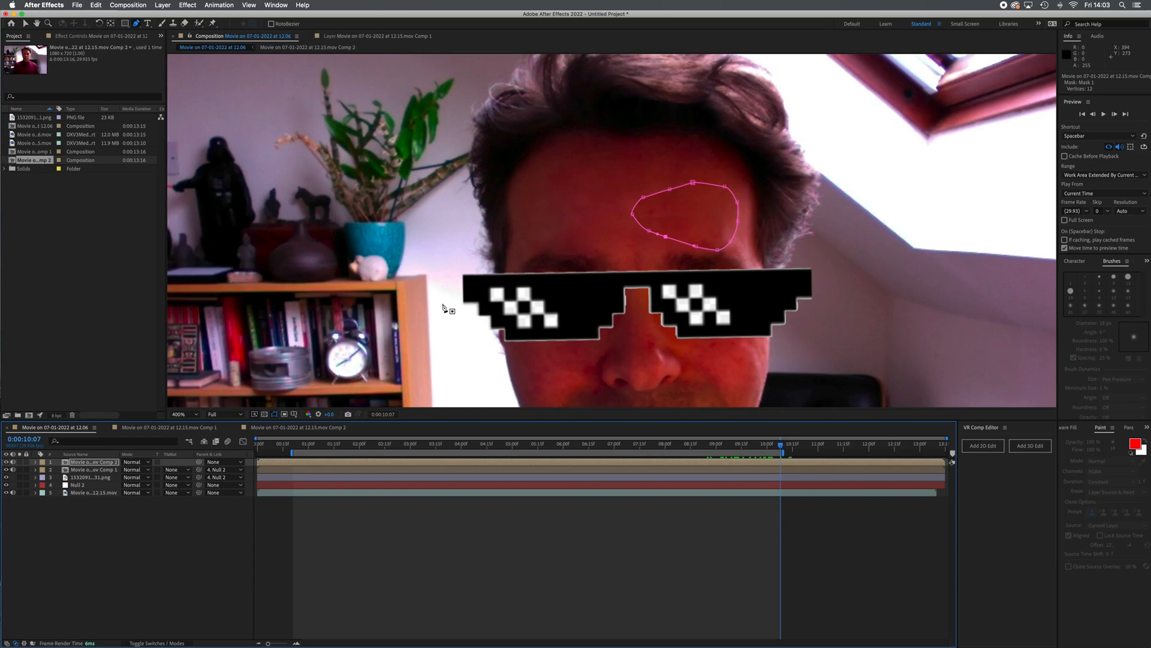
- Set the Comp 2 layer's Mask Feather to 7 pixels and parent the layer to Null 2
left_click(35, 462)
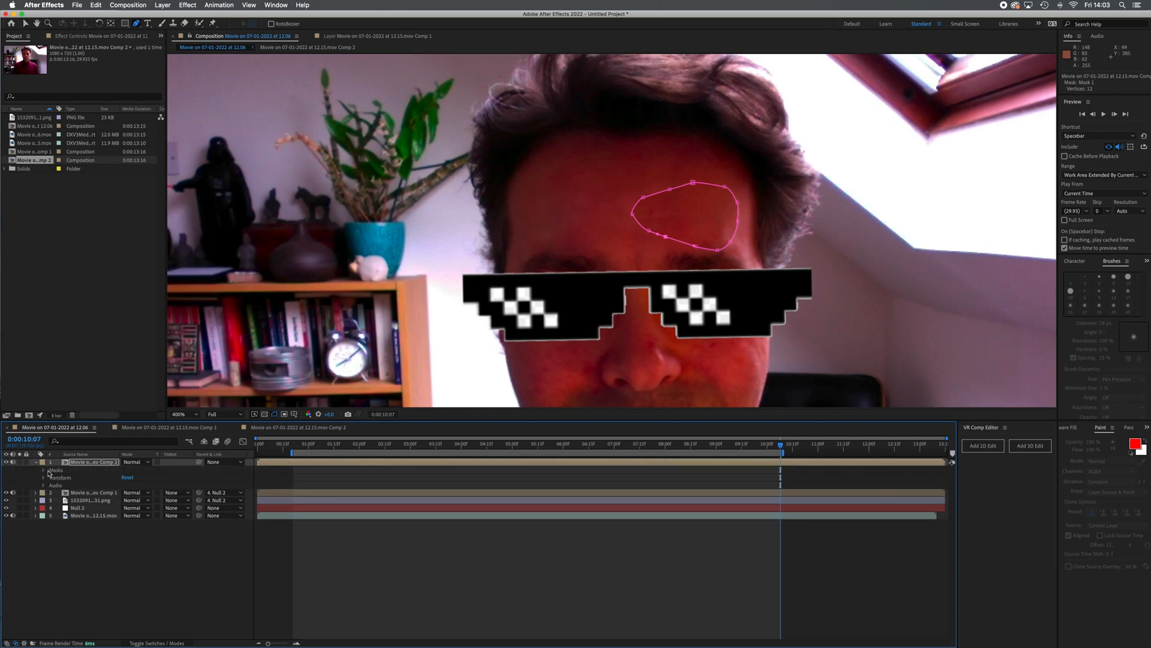
left_click(43, 470)
left_click(51, 478)
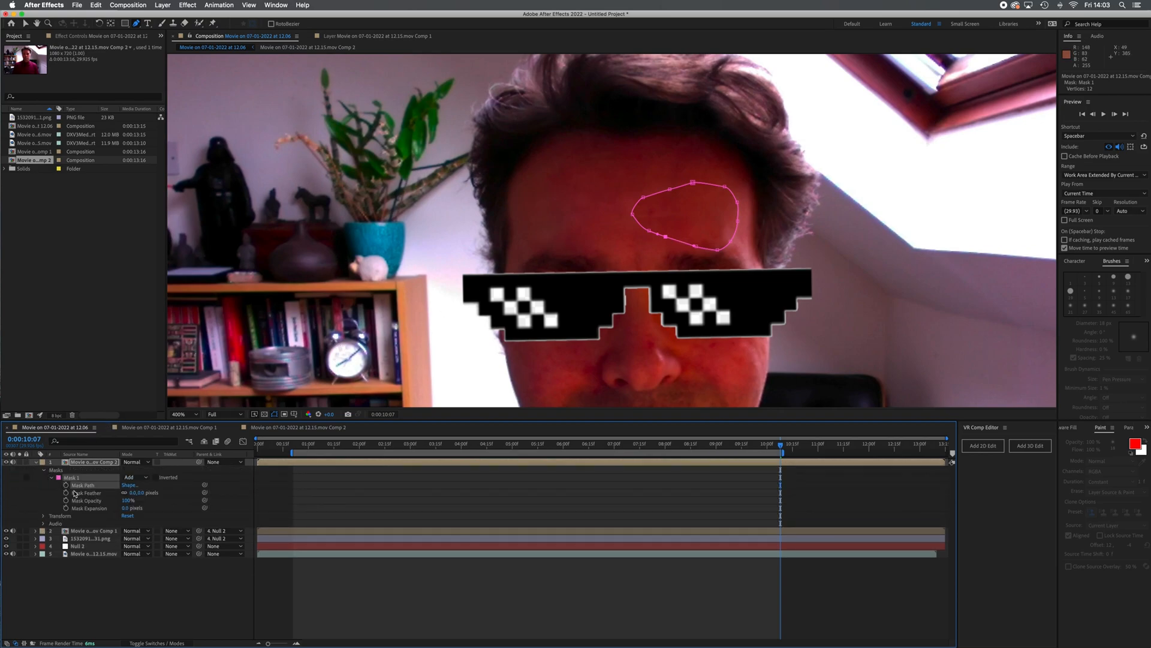
left_click_drag(138, 496, 135, 495)
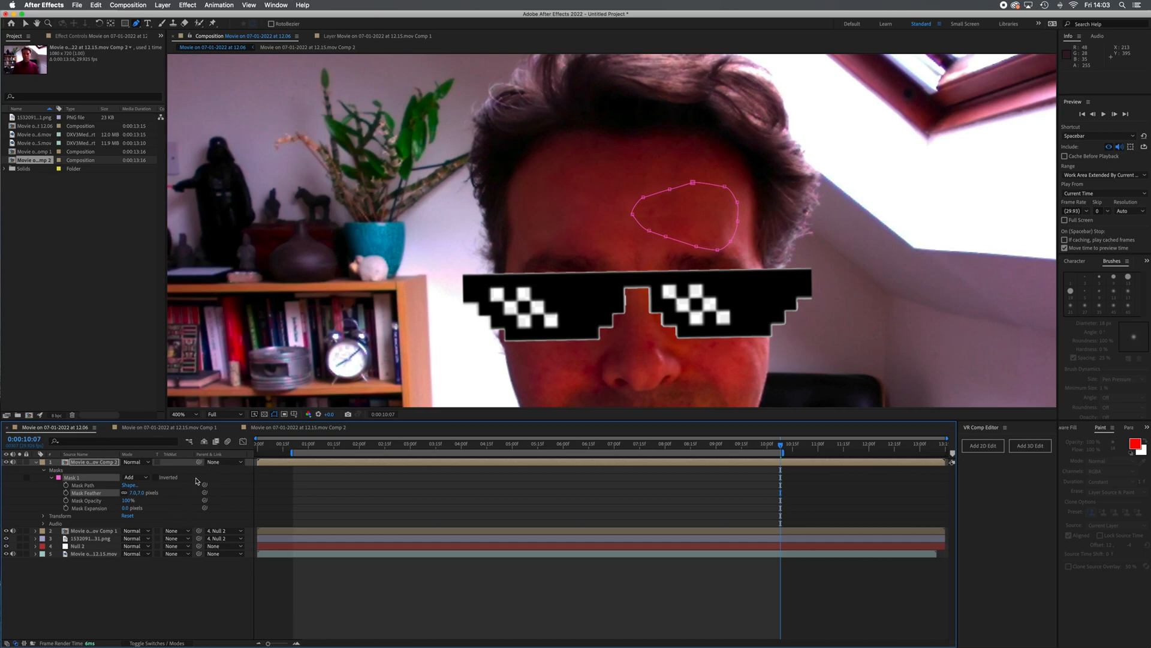
left_click_drag(199, 462, 78, 546)
- Start animating the Comp 2 layer's Mask Opacity with a 0% keyframe at 0:00:05:11
left_click_drag(781, 449, 527, 451)
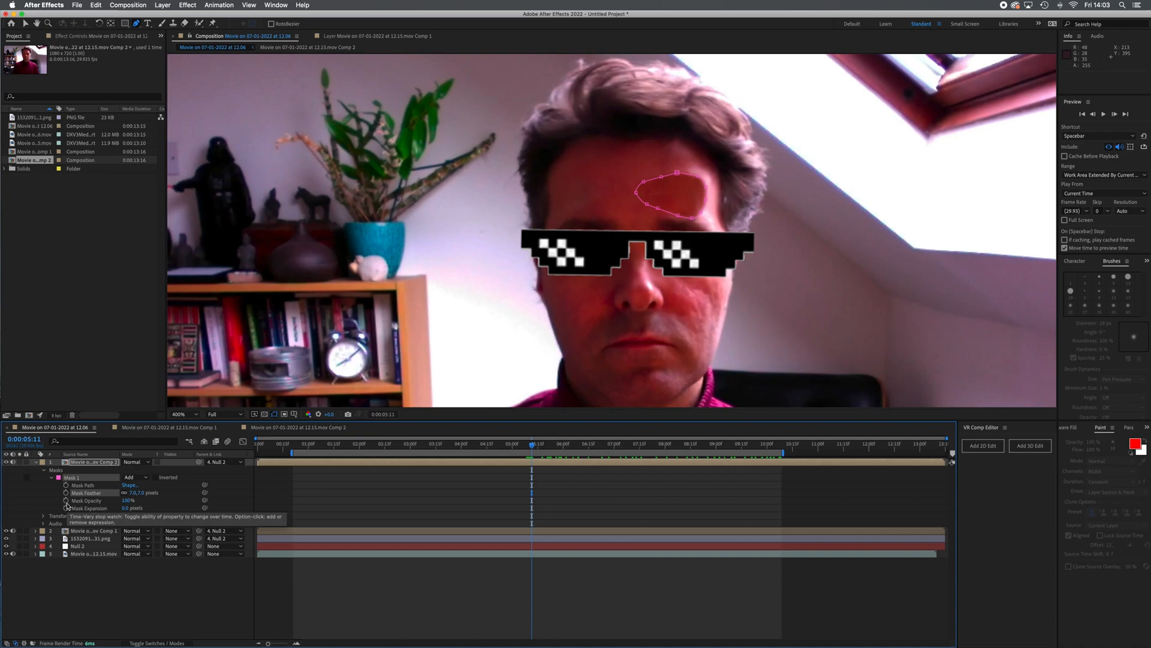
left_click(66, 500)
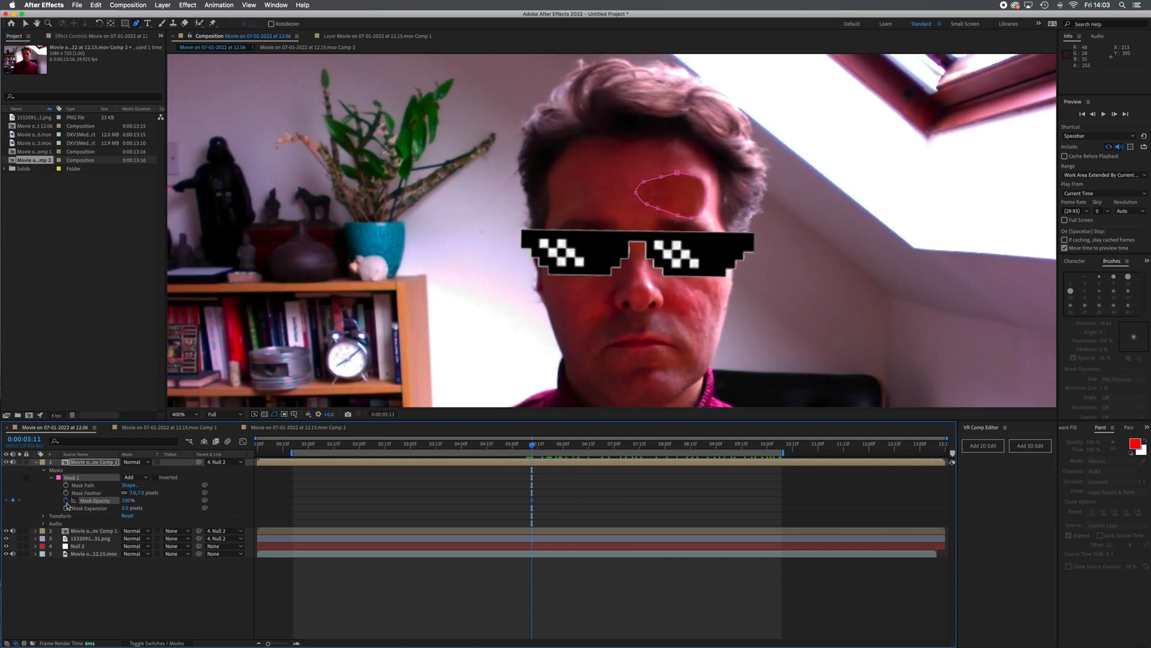
left_click_drag(127, 500, 33, 506)
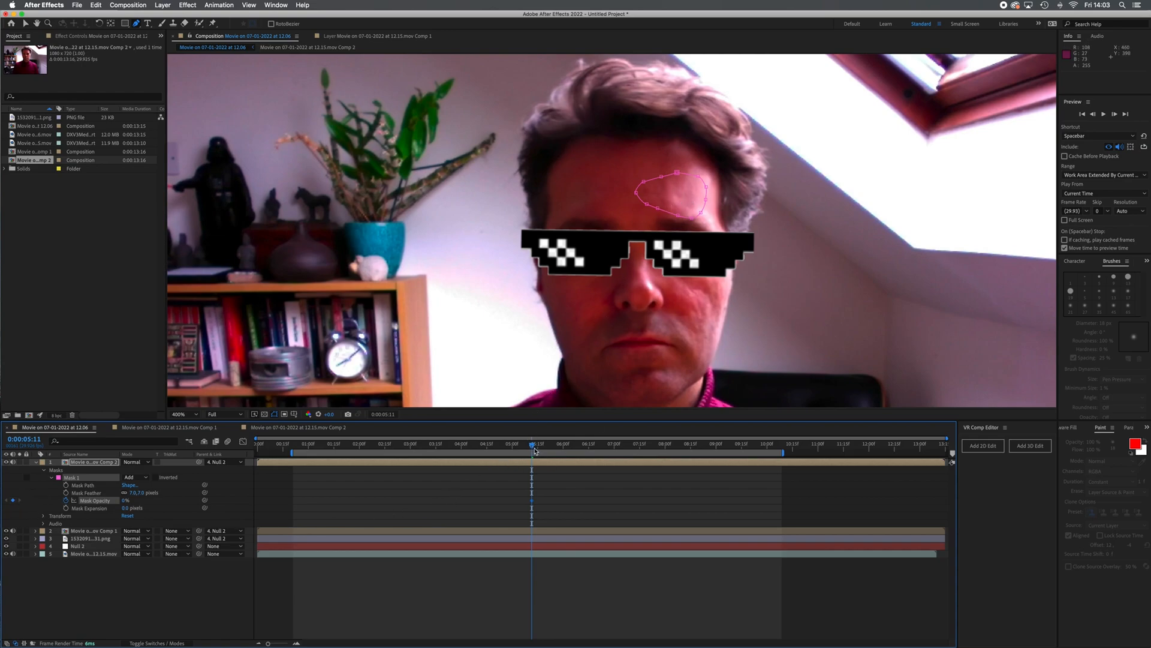
- Add rising partial Mask Opacity keyframes at 0:00:06:24 and 0:00:07:10 to bring the Comp 2 patch in gradually
left_click_drag(533, 448, 538, 450)
left_click_drag(544, 449, 605, 456)
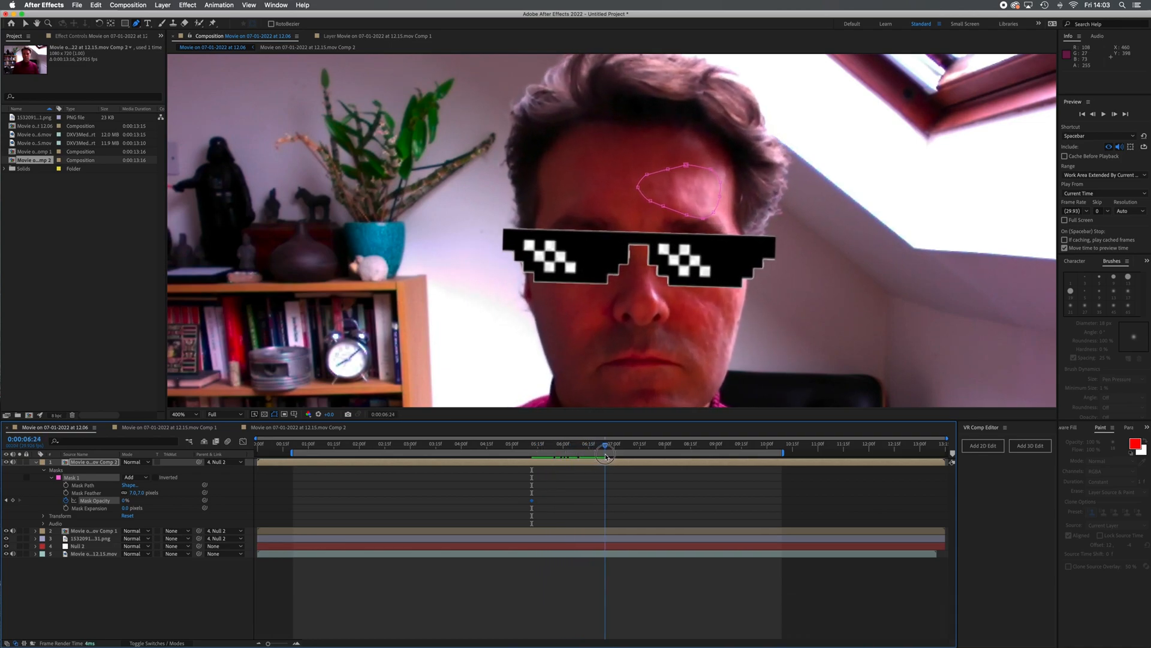
left_click_drag(125, 504, 137, 505)
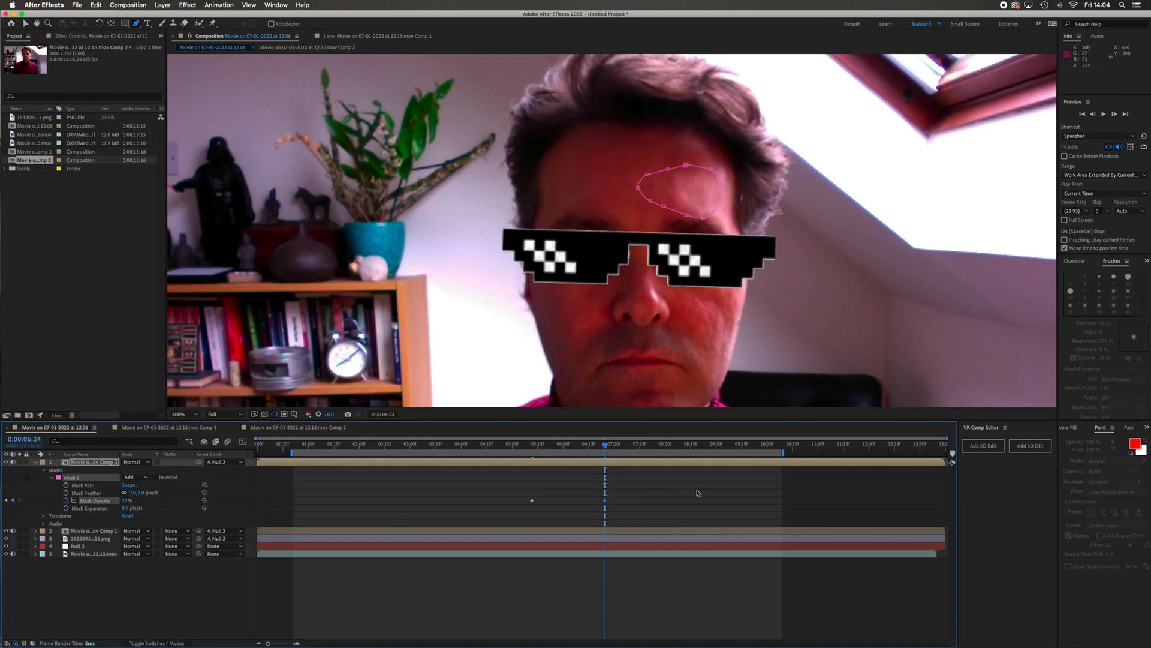
left_click_drag(606, 446, 633, 455)
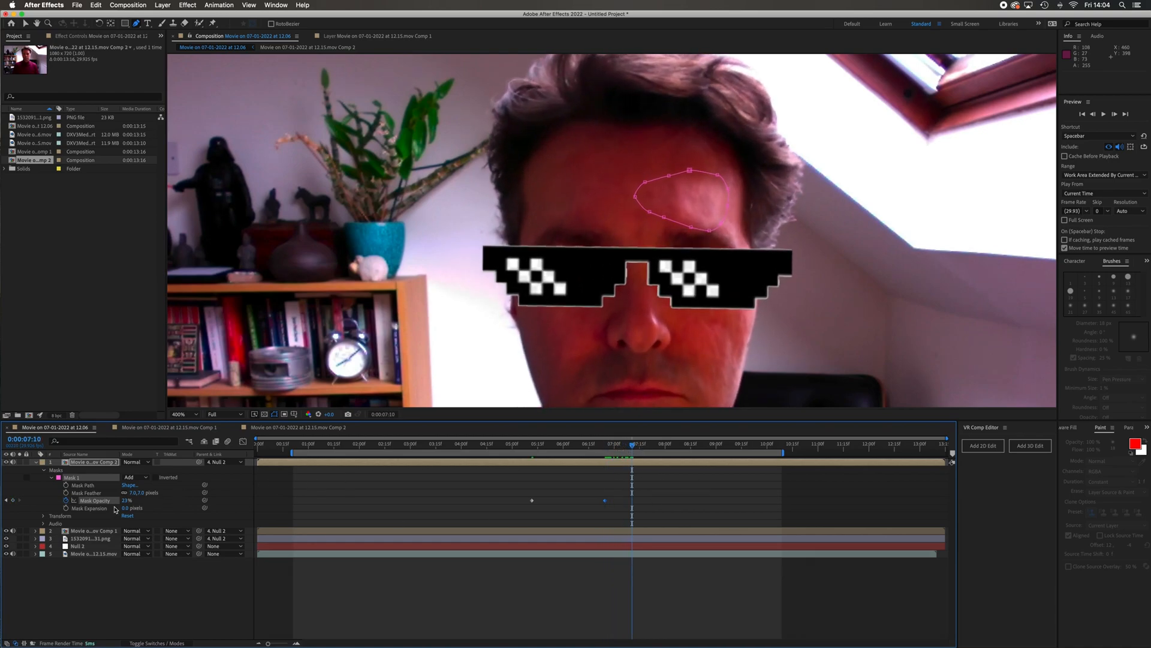
left_click_drag(124, 500, 147, 507)
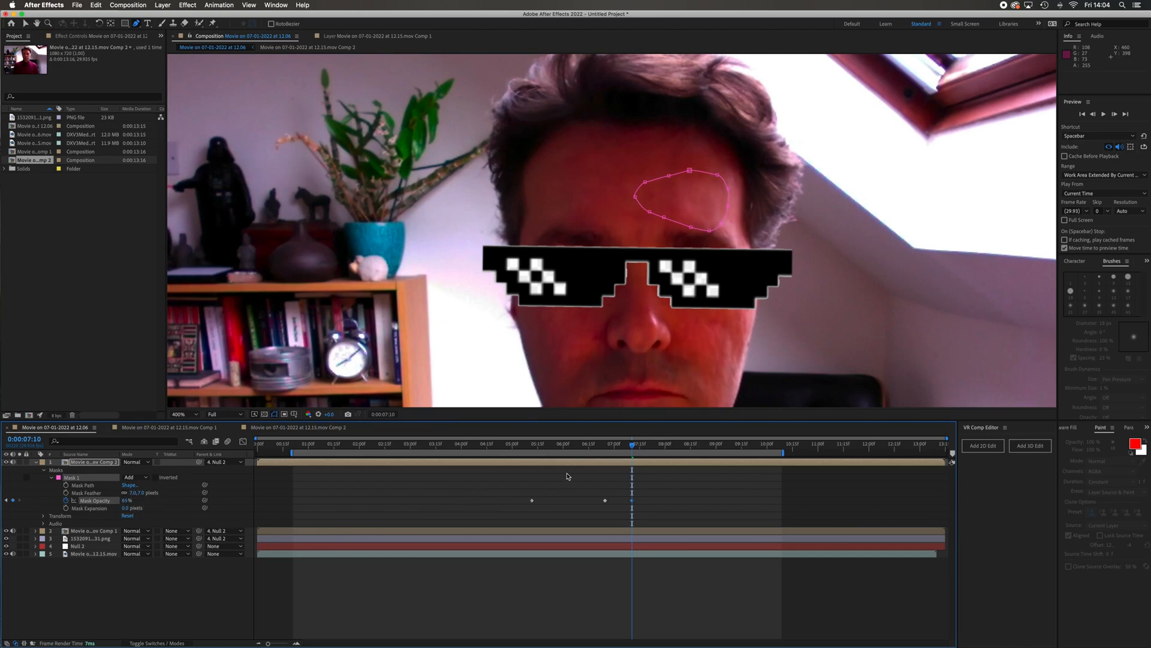
- Add a 100% Mask Opacity keyframe, place it at 0:00:07:26, and preview the patch's fade-in from the work area start
left_click_drag(634, 449, 655, 452)
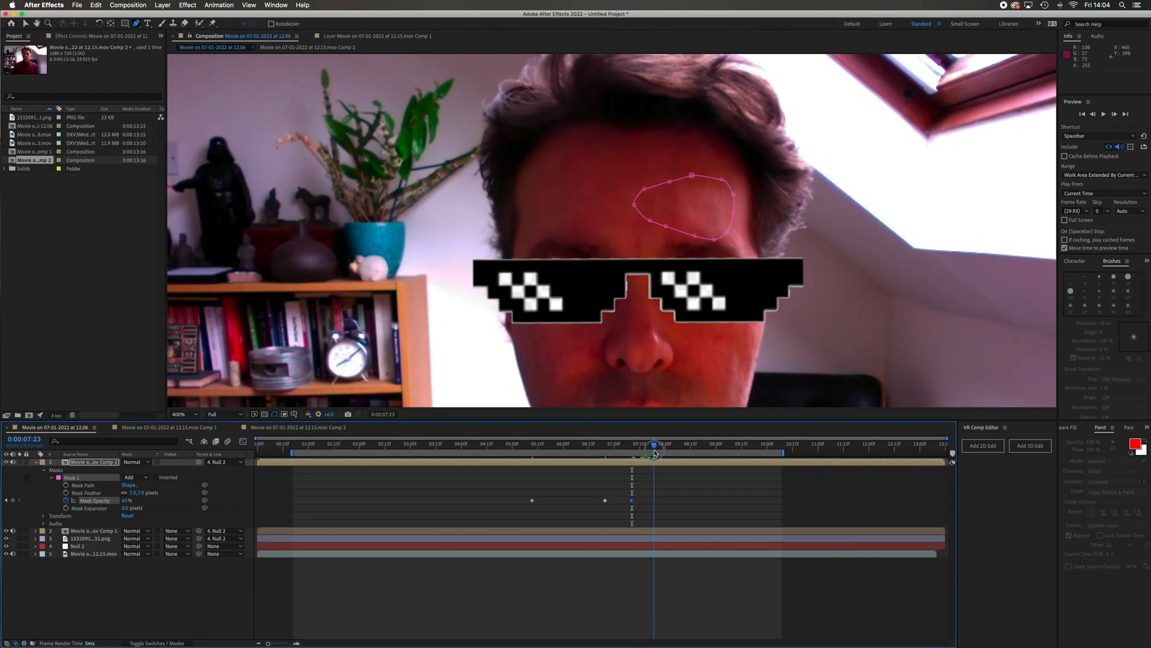
left_click_drag(125, 506, 379, 527)
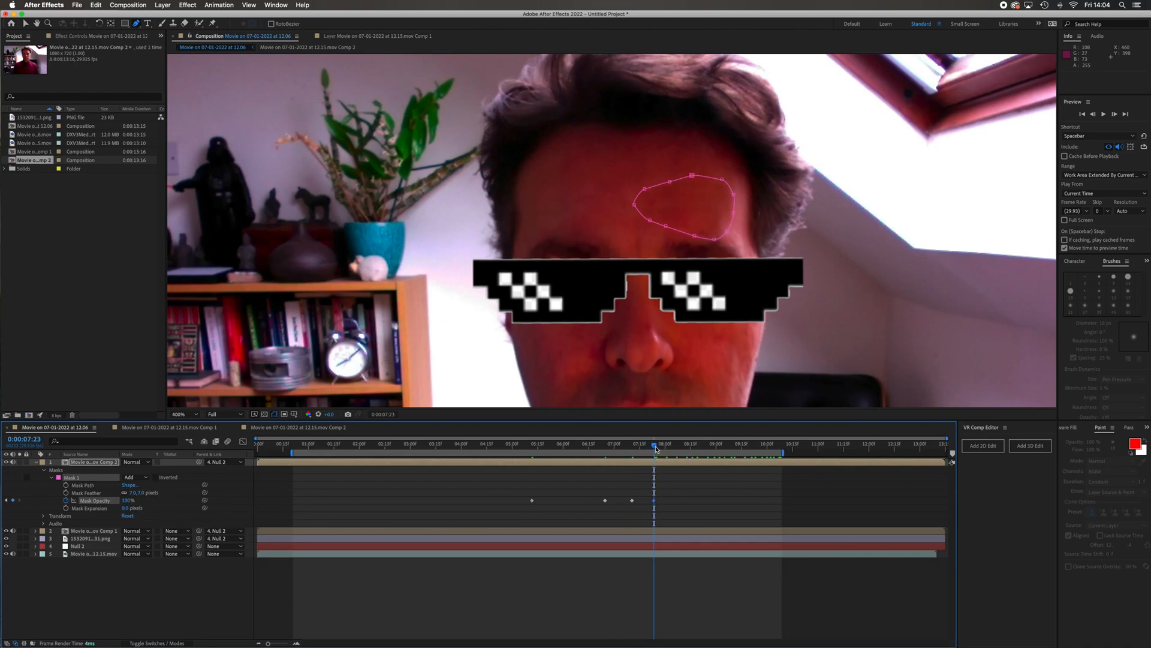
left_click_drag(655, 499, 658, 504)
left_click_drag(655, 448, 295, 479)
key("space")
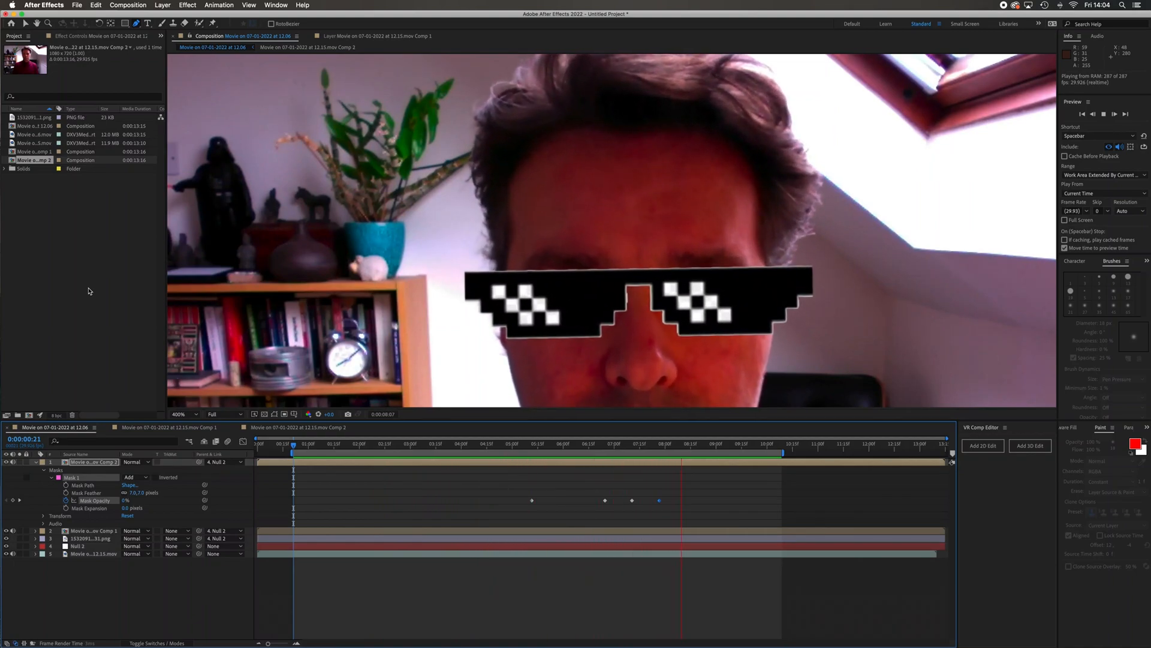
key("space")
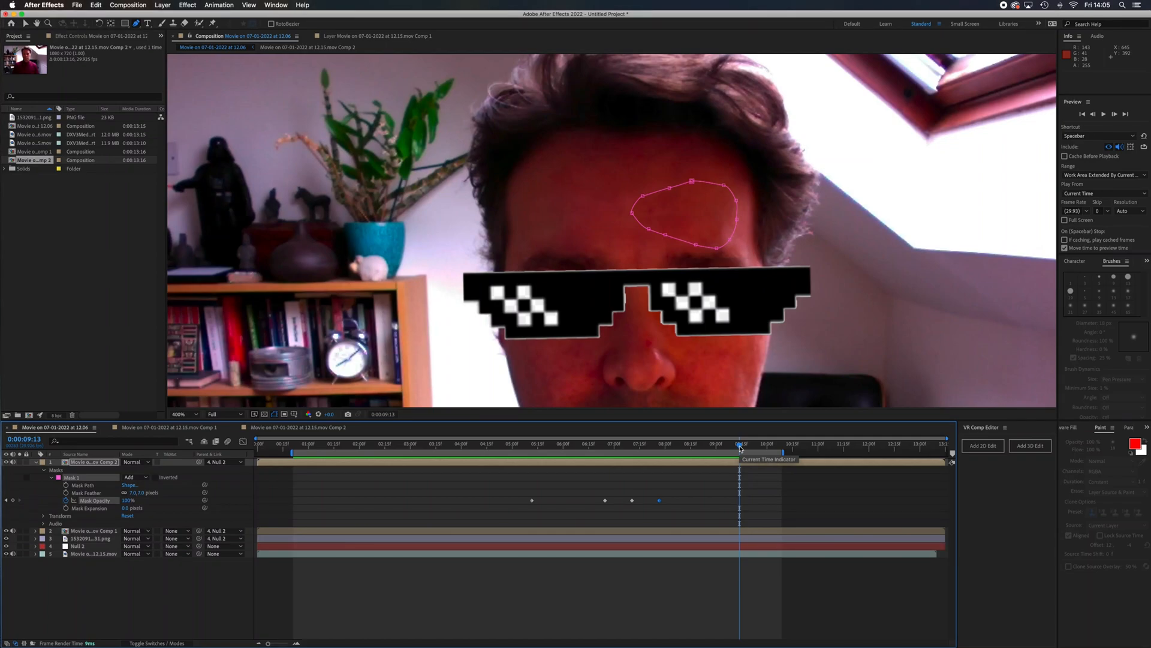
key("space")
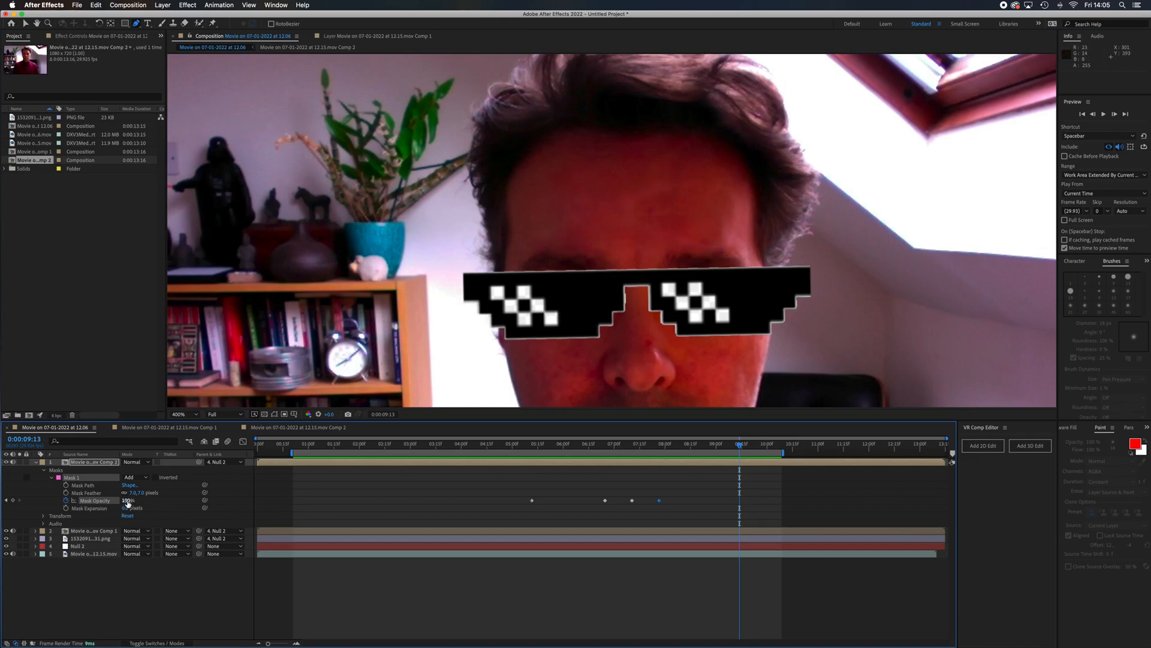
- Add a reduced Mask Opacity keyframe at 0:00:09:13 and raise the Comp 2 mask's feather to 23 pixels
left_click_drag(127, 500, 115, 500)
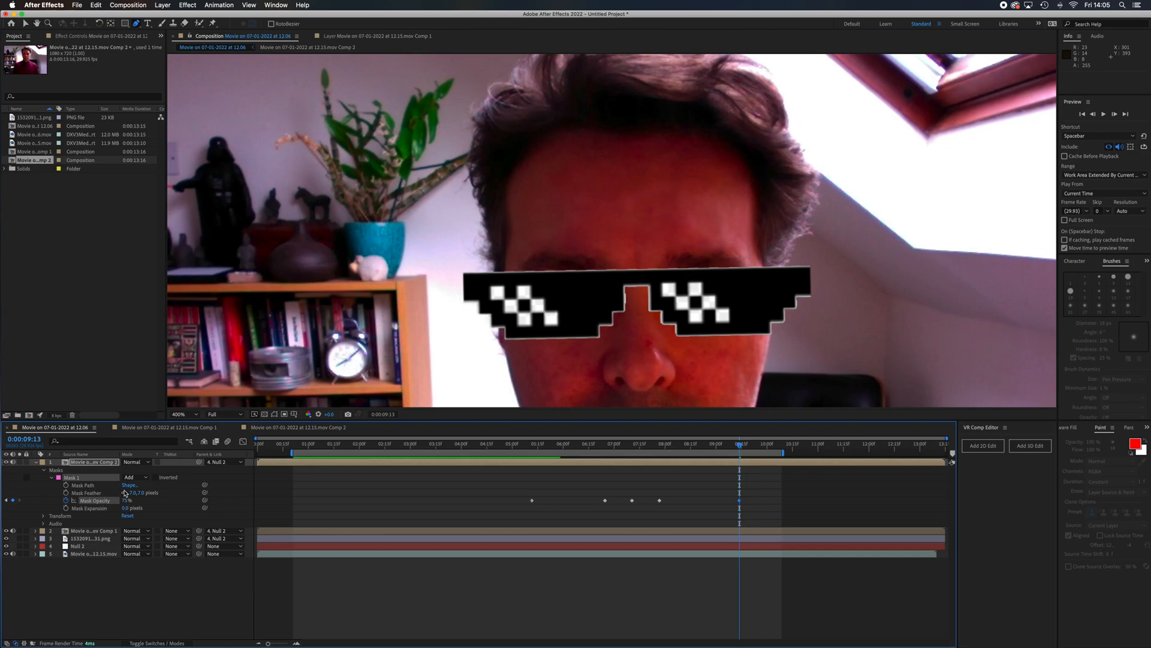
left_click_drag(129, 492, 136, 493)
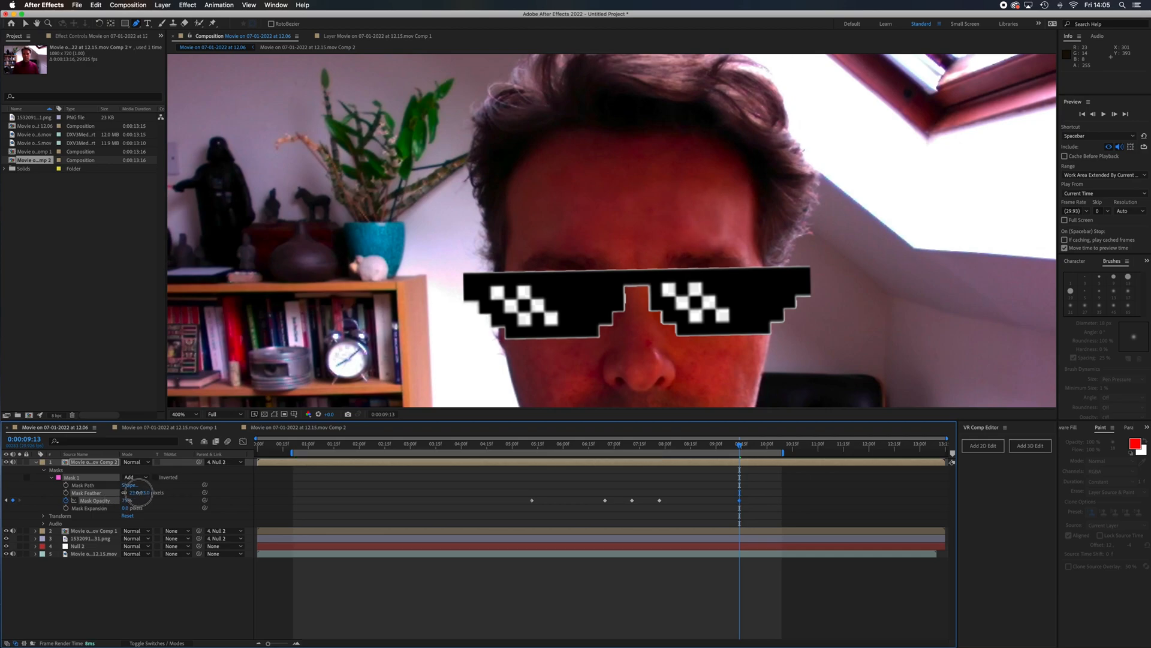
left_click_drag(137, 492, 140, 494)
left_click_drag(737, 446, 444, 429)
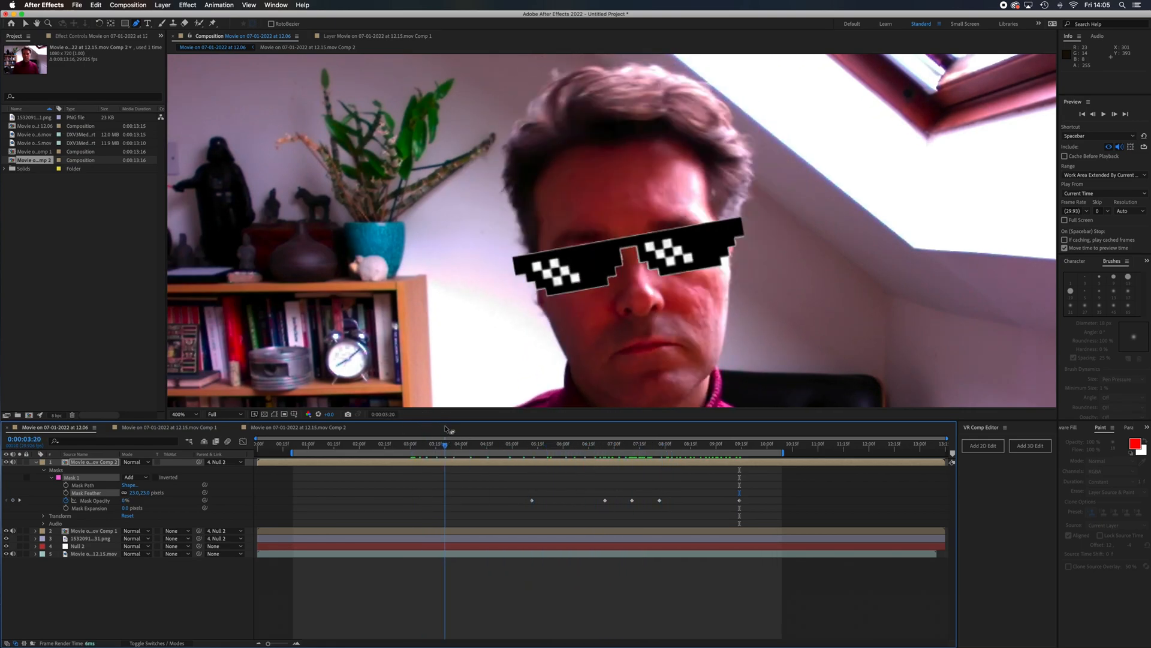
key("space")
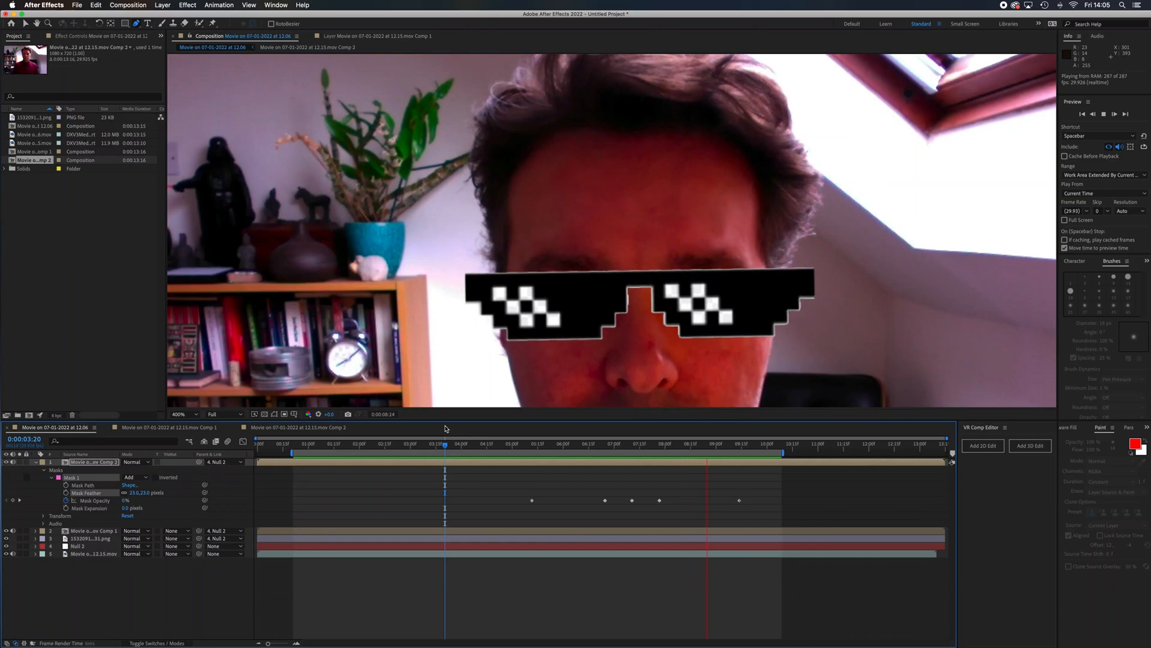
key("space")
- Lower the Mask Opacity keyframe at 0:00:07:26 below 100% and preview how the forehead patch blends
left_click_drag(724, 447, 662, 446)
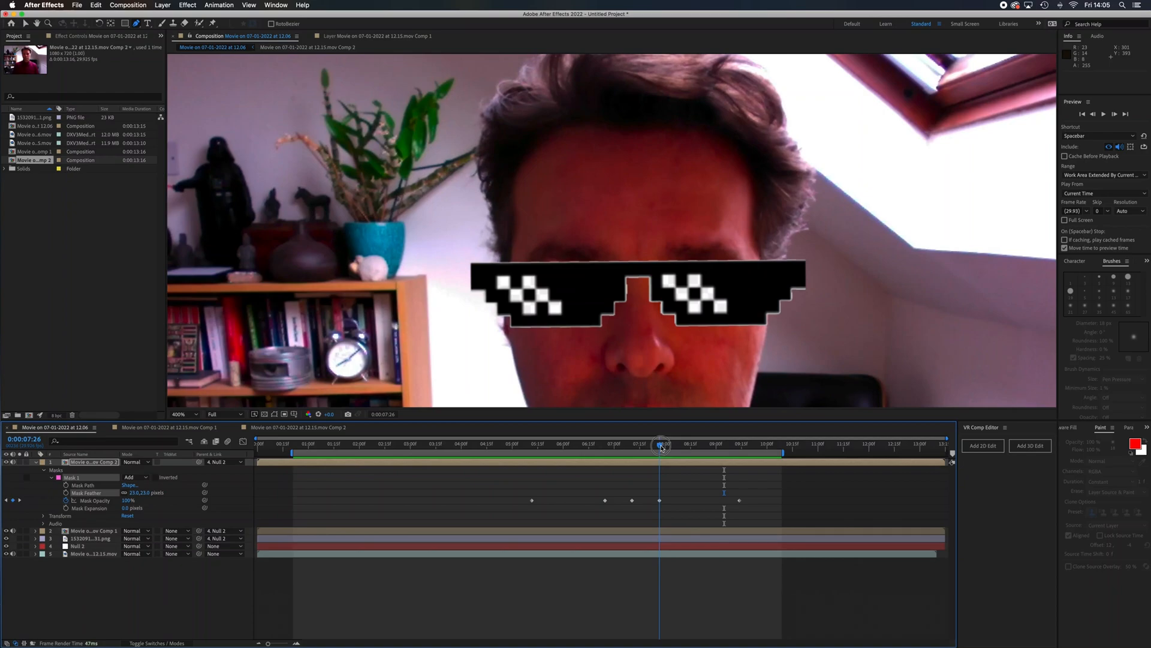
left_click(659, 501)
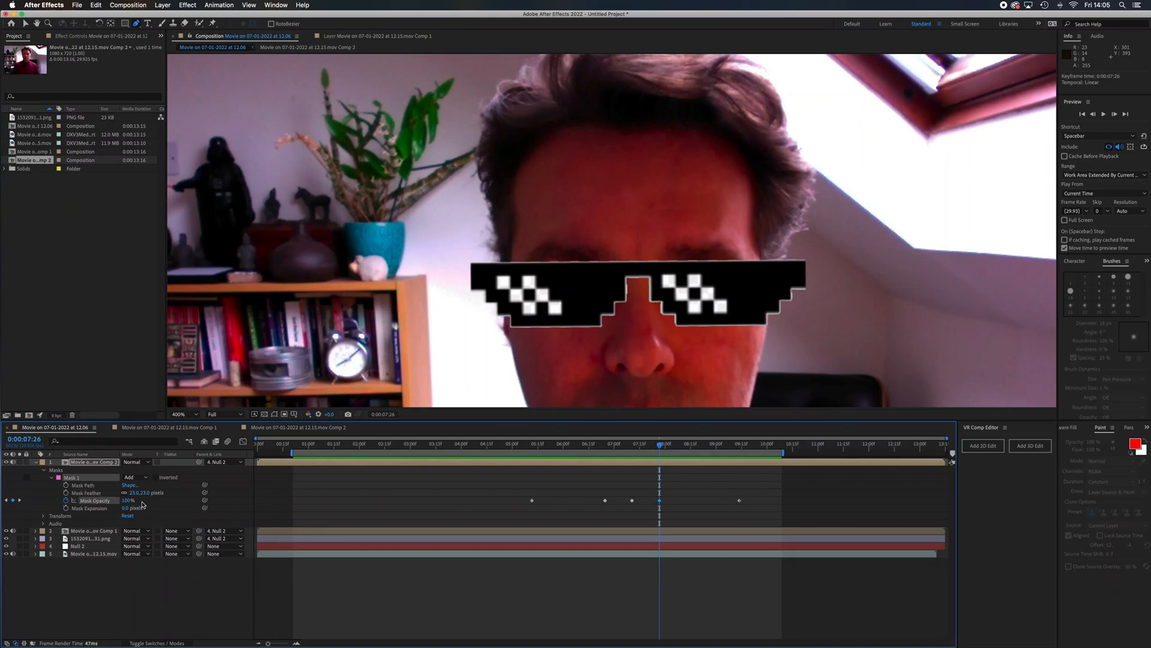
left_click_drag(127, 502, 120, 503)
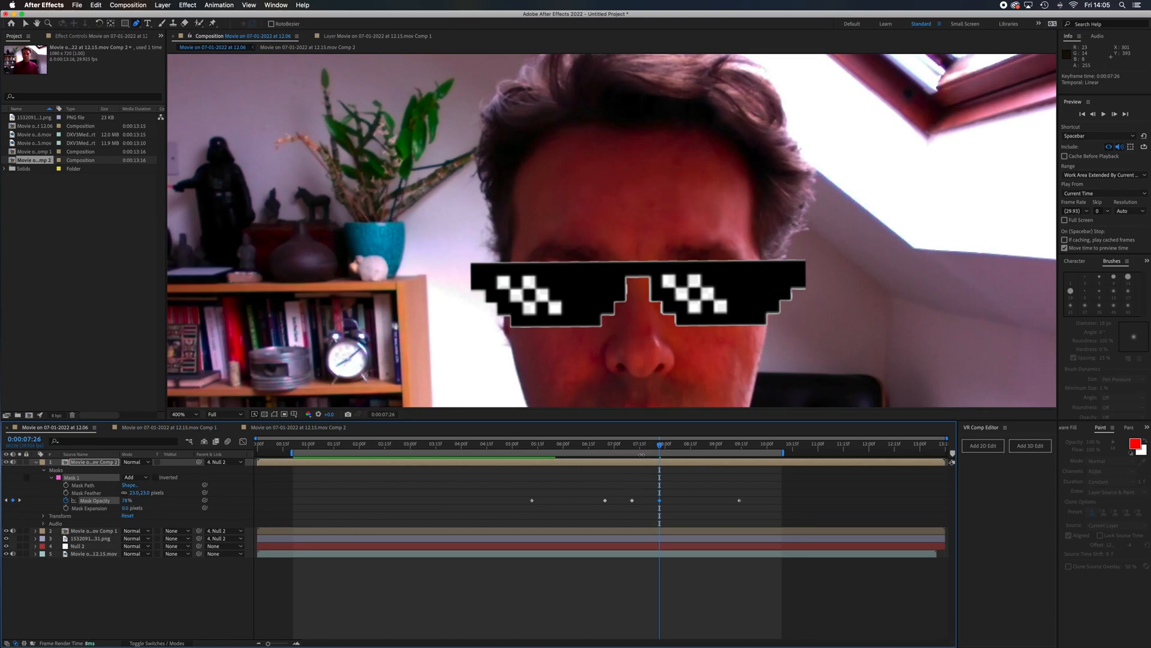
left_click_drag(659, 444, 500, 448)
key("space")
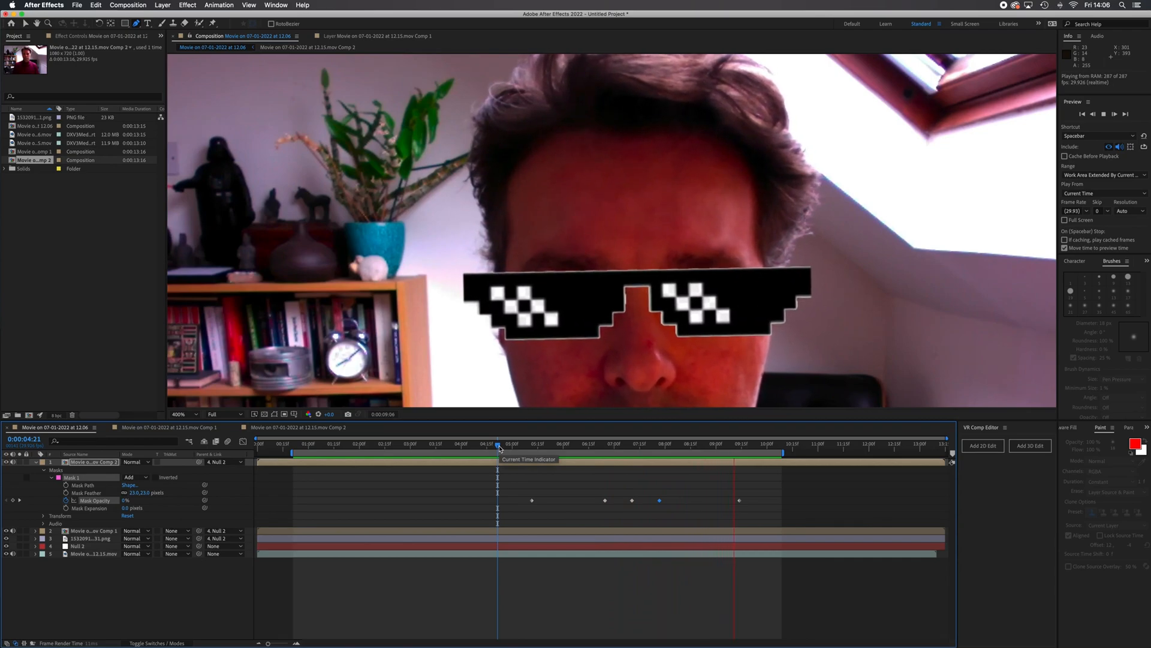
key("space")
- Move the last Mask Opacity keyframe to 0:00:08:16 and raise its opacity value
left_click_drag(762, 447, 694, 449)
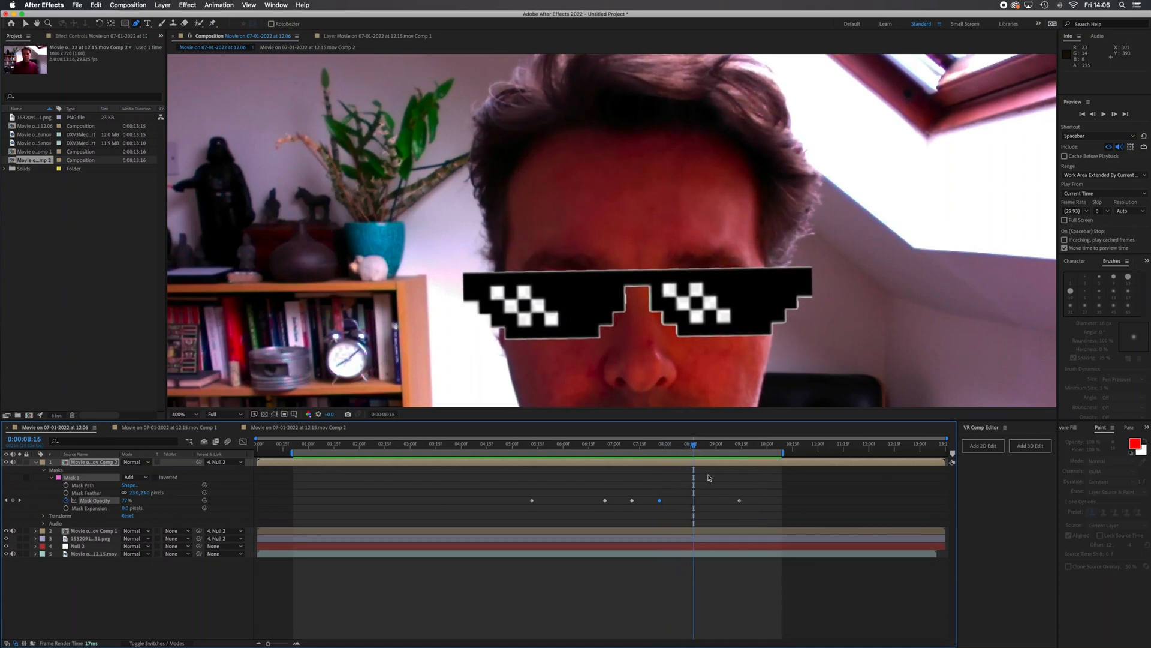
left_click_drag(742, 503, 695, 503)
mouse_move(125, 500)
left_mouse_down()
mouse_move(155, 503)
mouse_move(144, 503)
left_mouse_up()
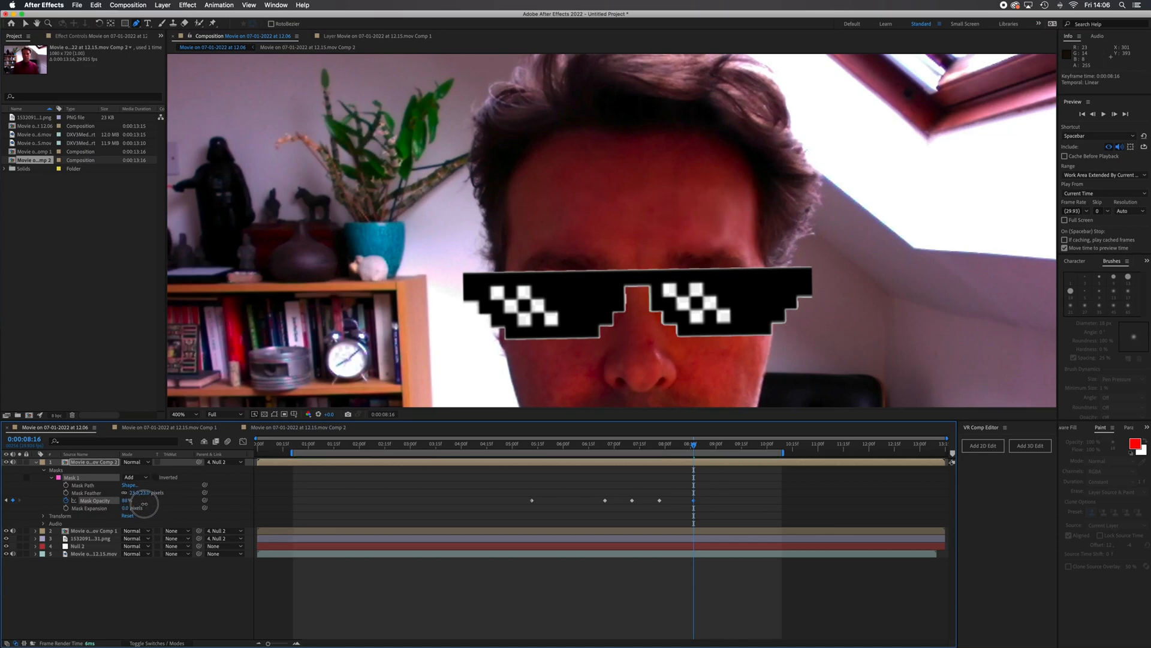
- Play back the composition at full-frame view from 0:00:00:23 to check the sunglasses and forehead patches
left_click_drag(694, 449, 298, 459)
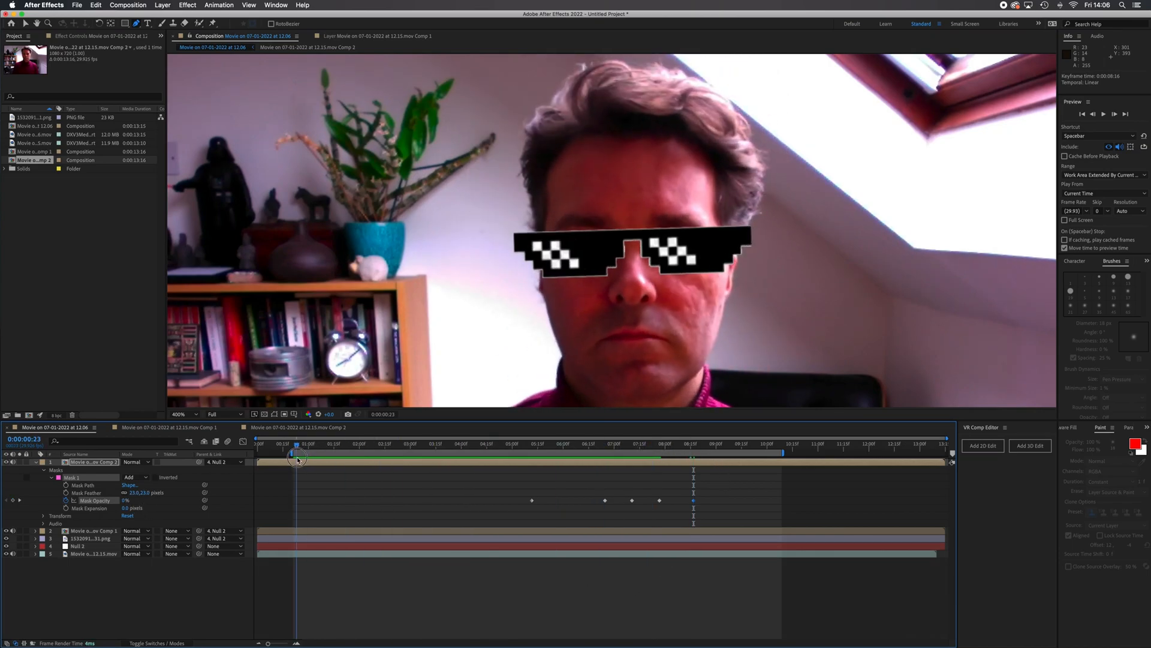
scroll(544, 291, "down", 1)
key("space")
left_click_drag(650, 339, 629, 280)
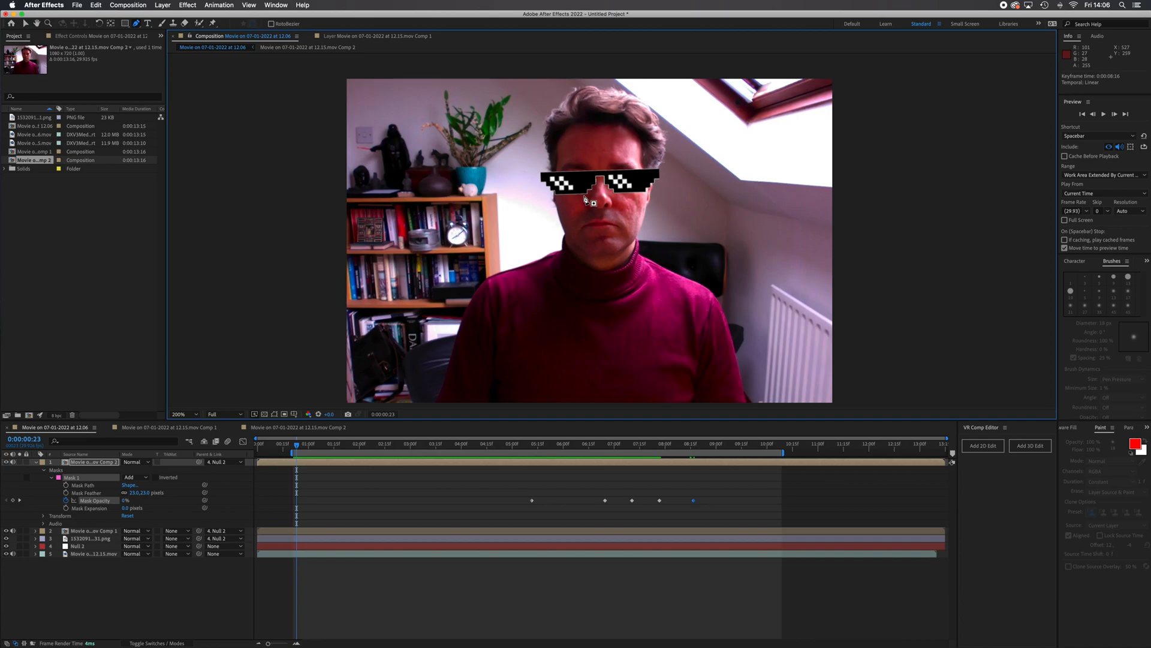
key("space")
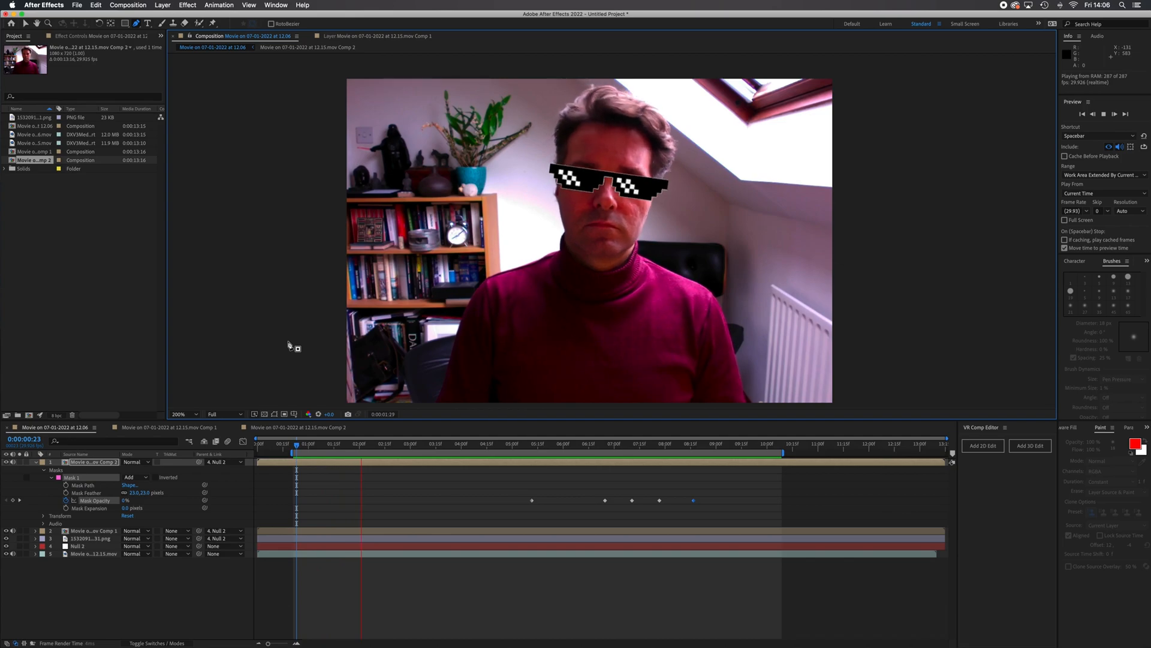